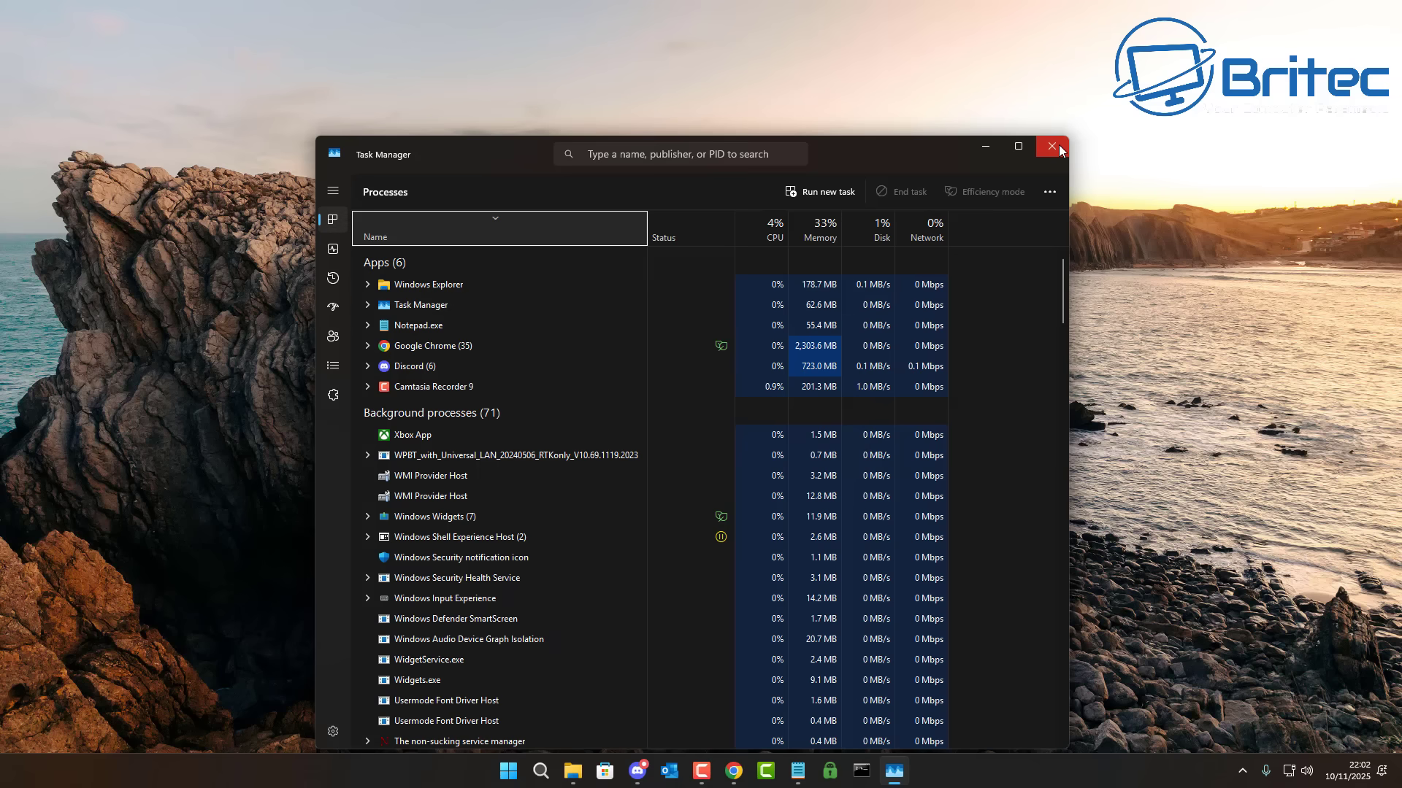
Close and relaunch Task Manager from the taskbar repeatedly to pile up duplicate instances
{"action": "left_click", "coordinate": [1052, 146]}
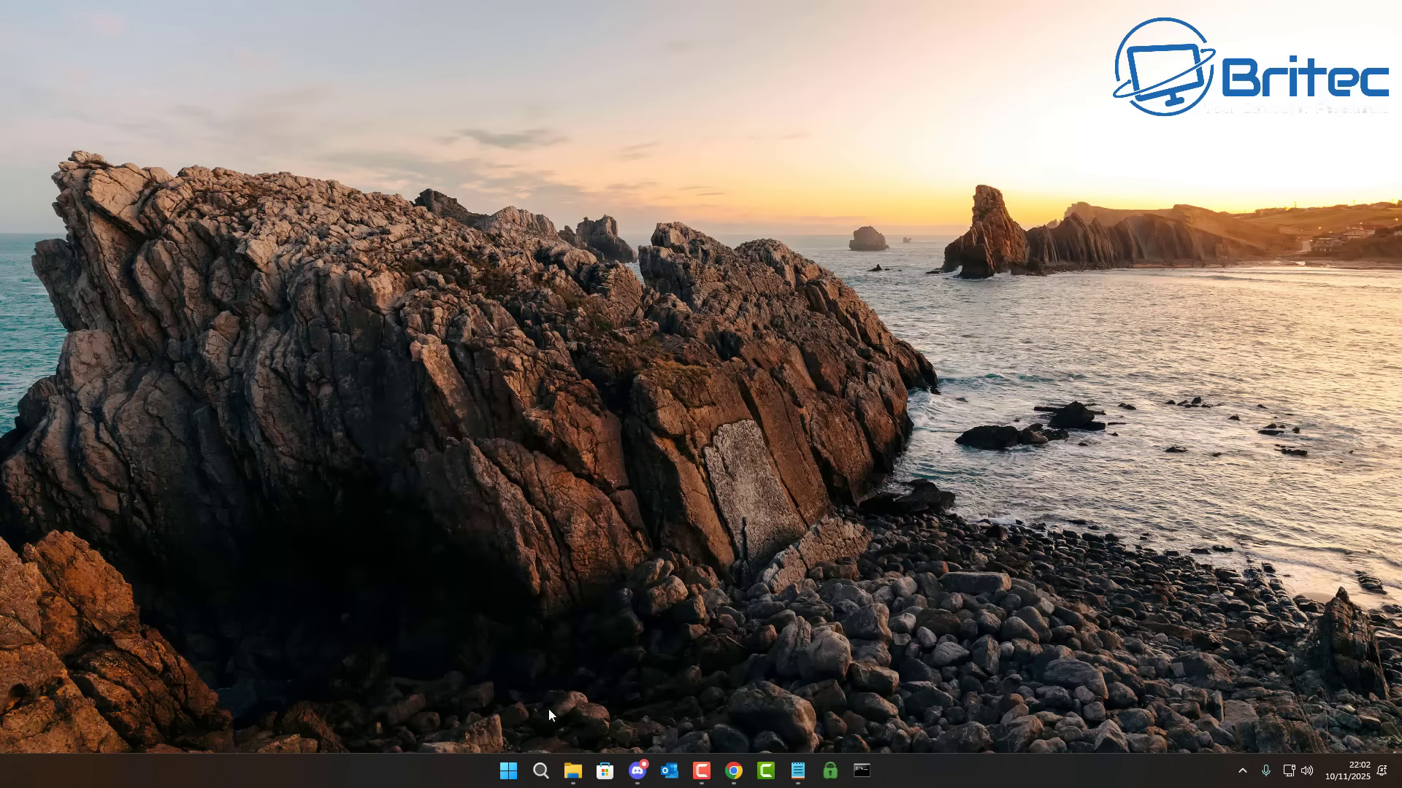
{"action": "right_click", "coordinate": [488, 778]}
{"action": "left_click", "coordinate": [532, 722]}
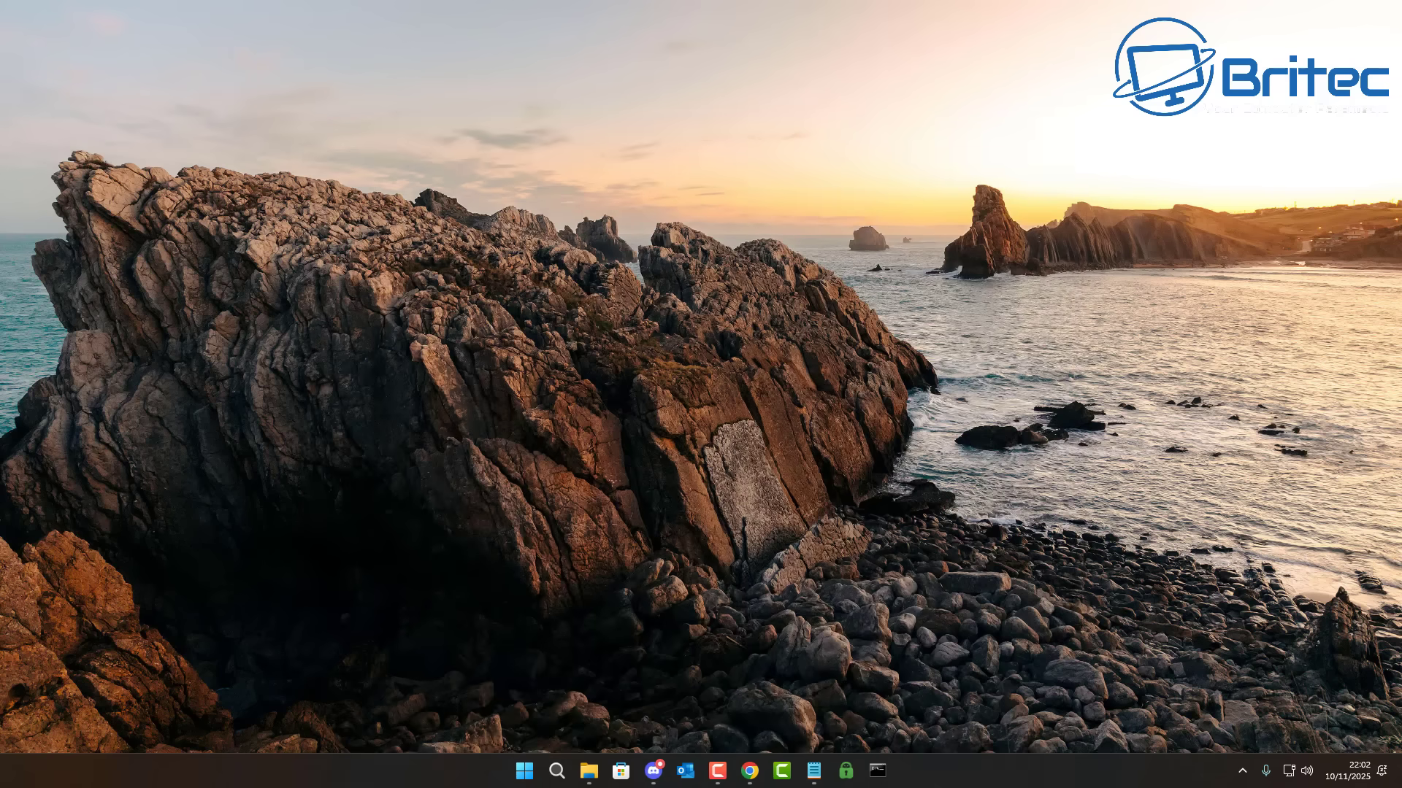
{"action": "left_click", "coordinate": [1052, 146]}
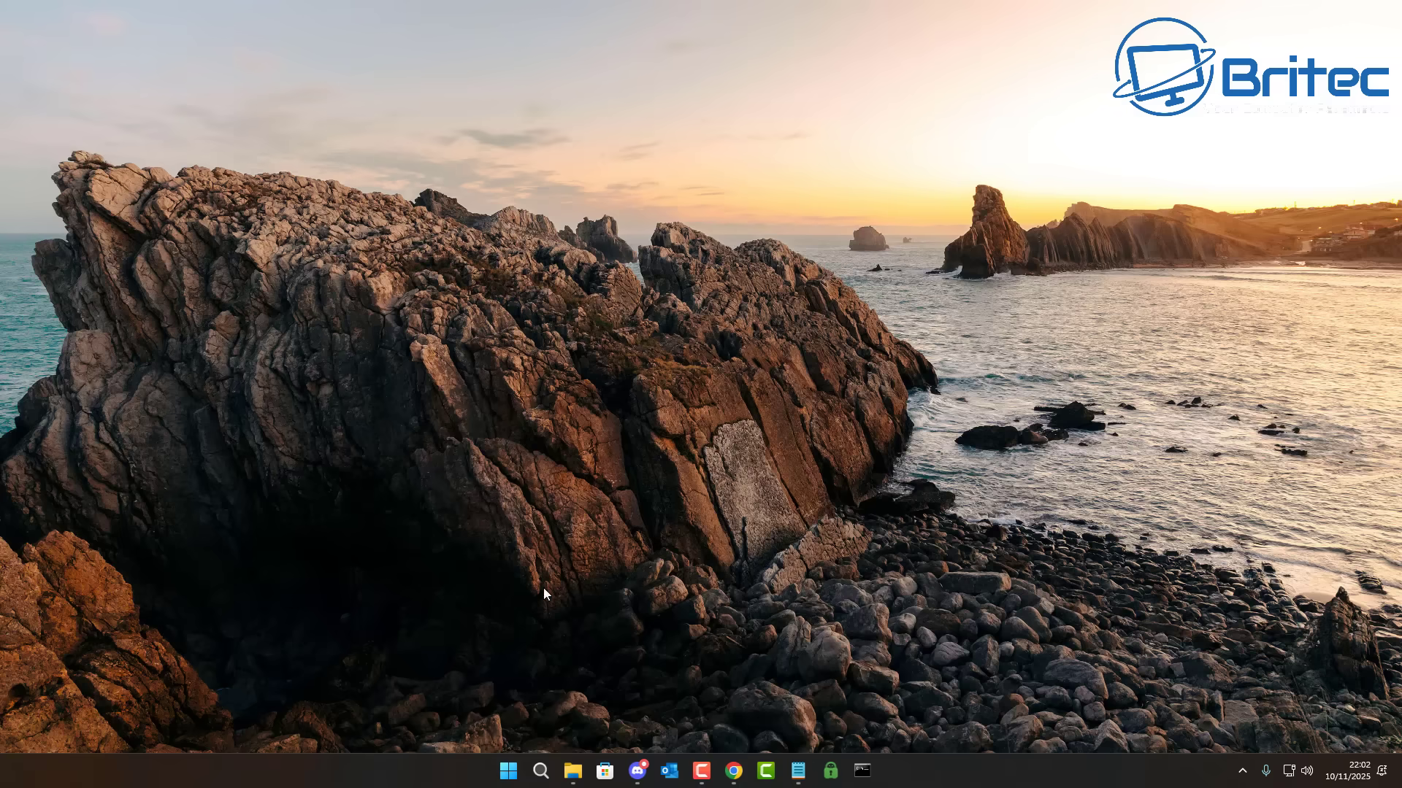
{"action": "right_click", "coordinate": [488, 775]}
{"action": "left_click", "coordinate": [521, 720]}
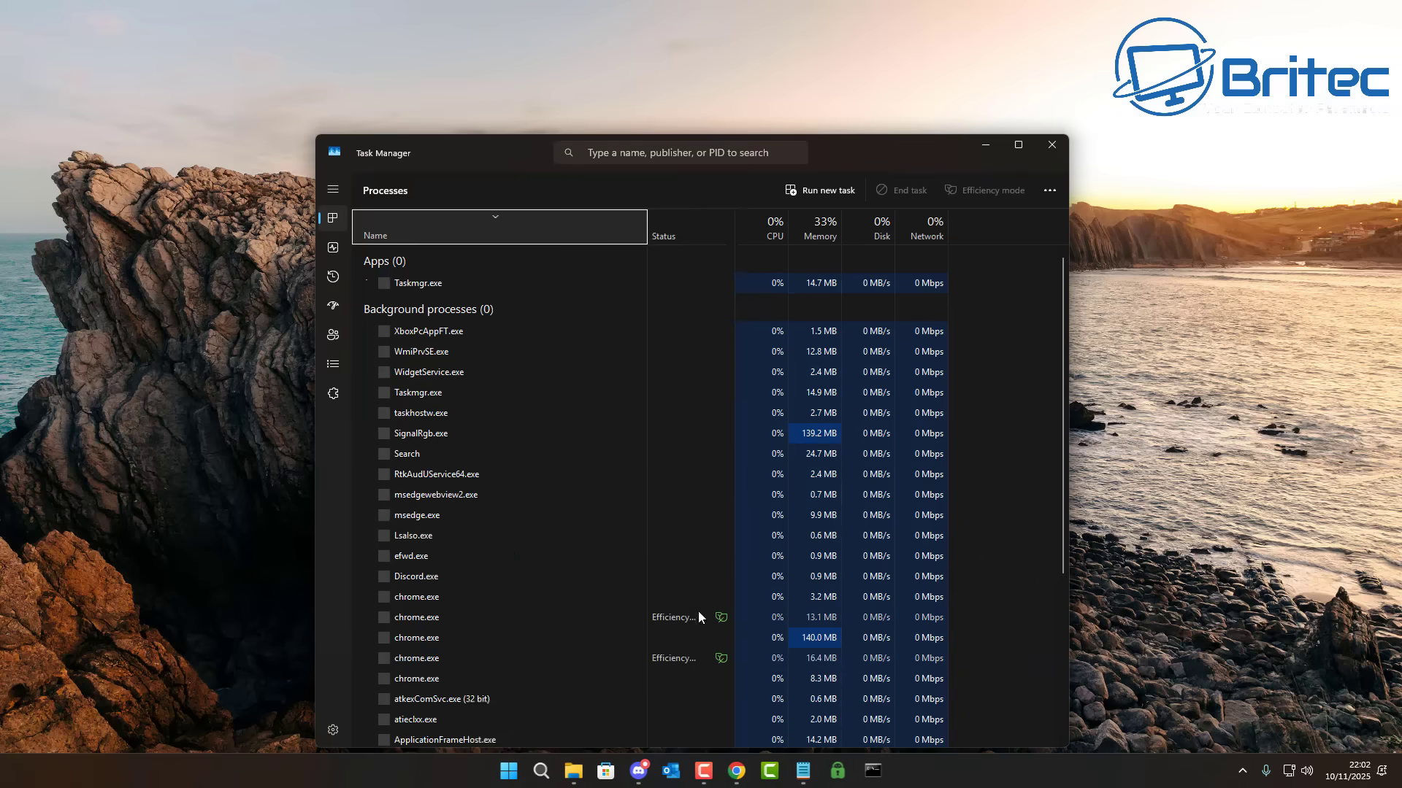
{"action": "left_click", "coordinate": [1043, 147]}
{"action": "right_click", "coordinate": [467, 763]}
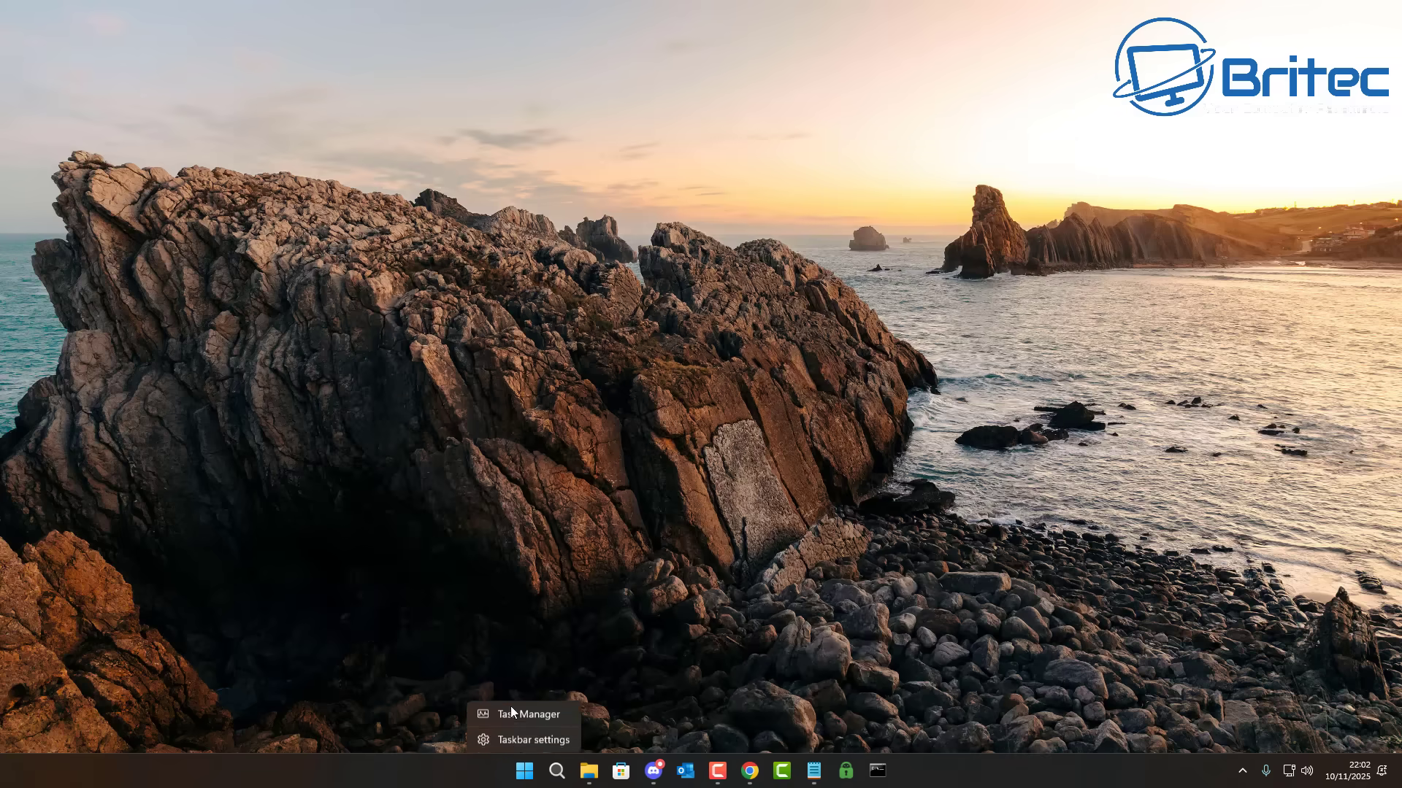
{"action": "left_click", "coordinate": [510, 711]}
{"action": "left_click", "coordinate": [1051, 145]}
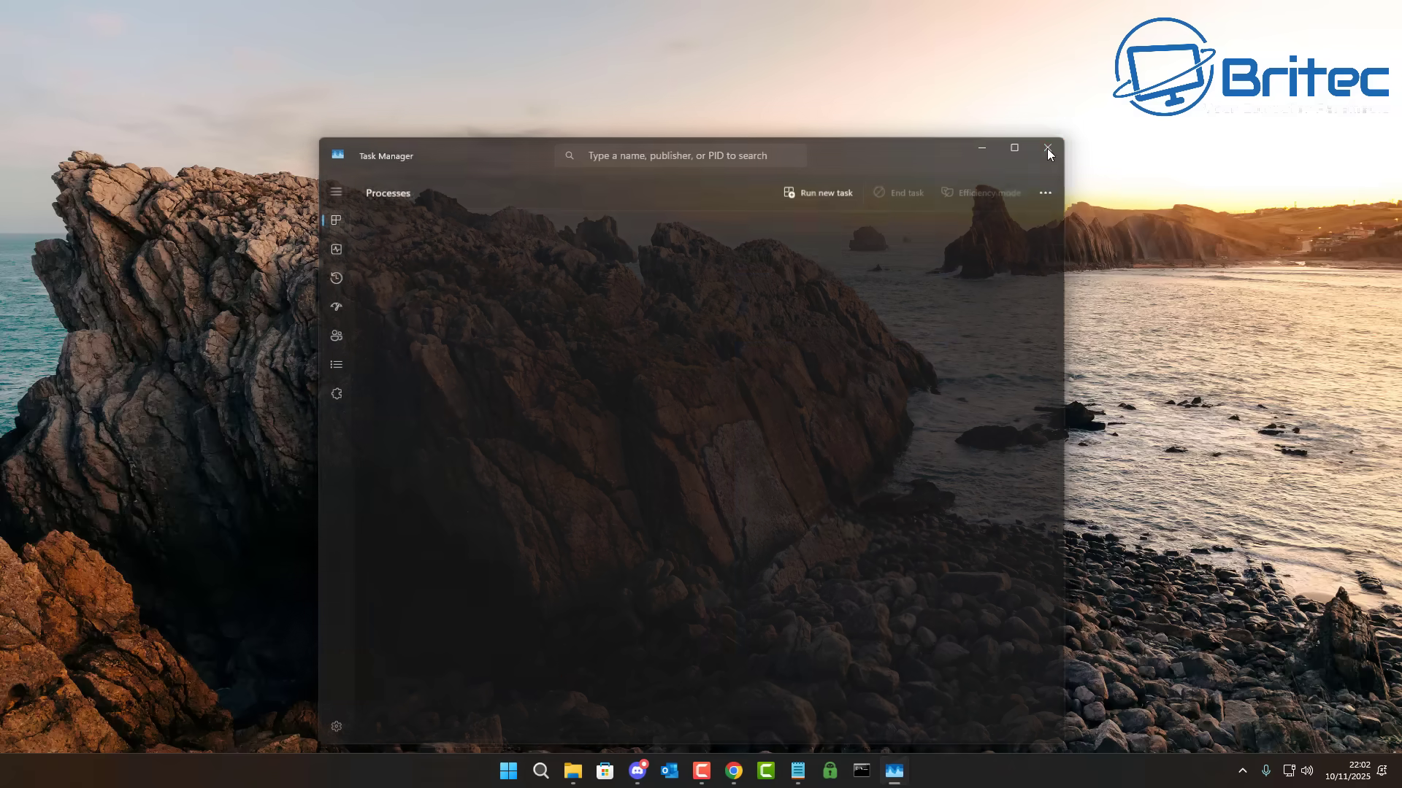
{"action": "right_click", "coordinate": [481, 770]}
{"action": "left_click", "coordinate": [540, 715]}
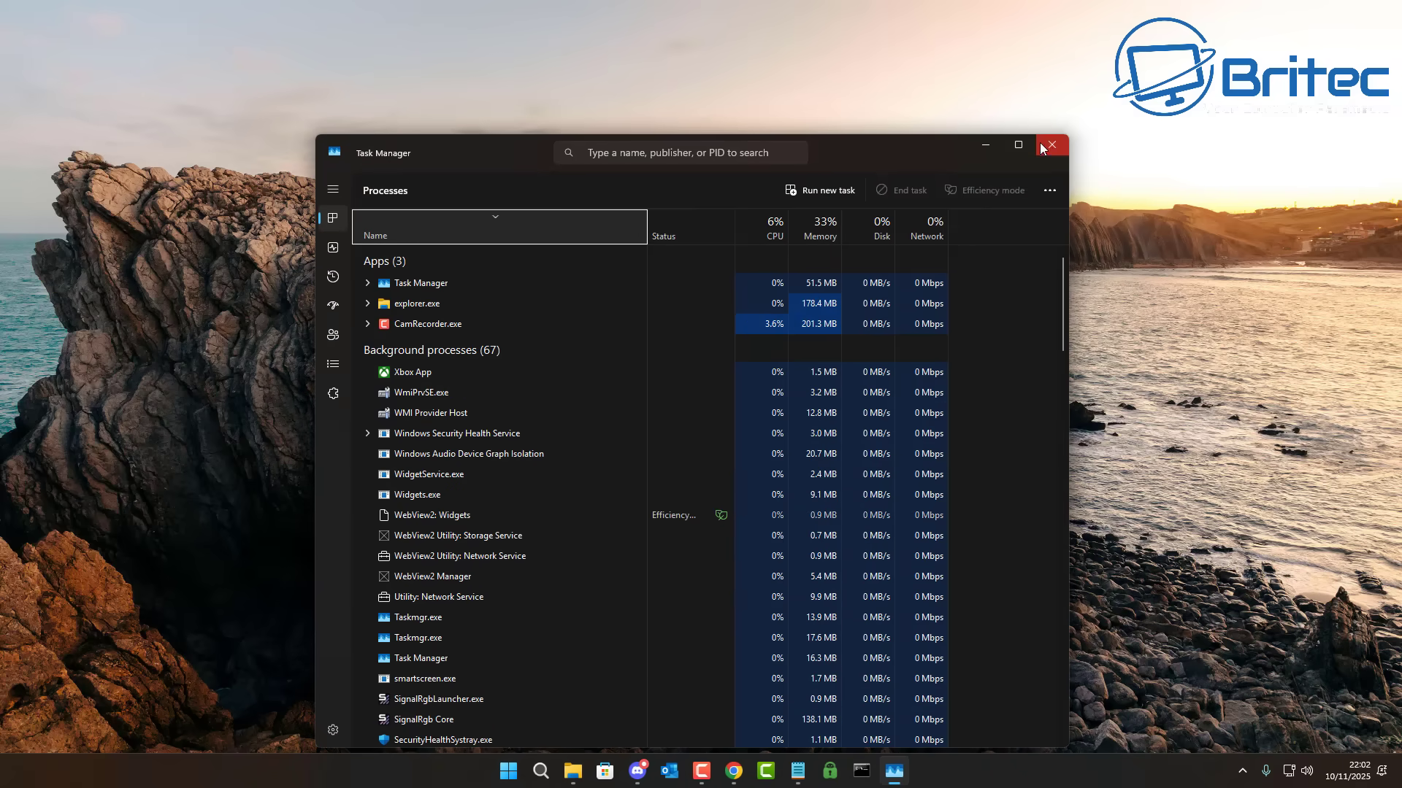
{"action": "left_click", "coordinate": [1051, 145]}
{"action": "right_click", "coordinate": [479, 771]}
{"action": "left_click", "coordinate": [510, 715]}
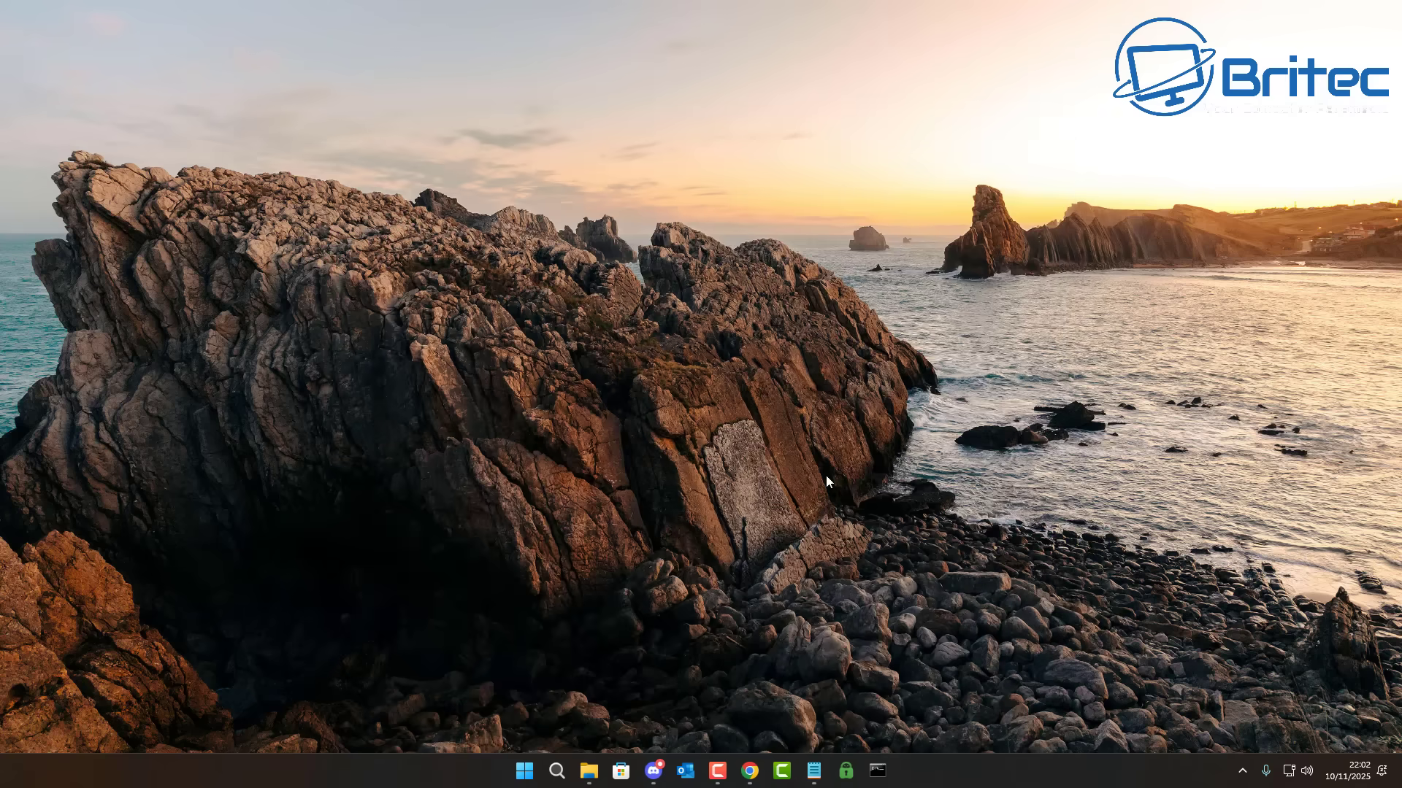
{"action": "left_click", "coordinate": [1053, 148]}
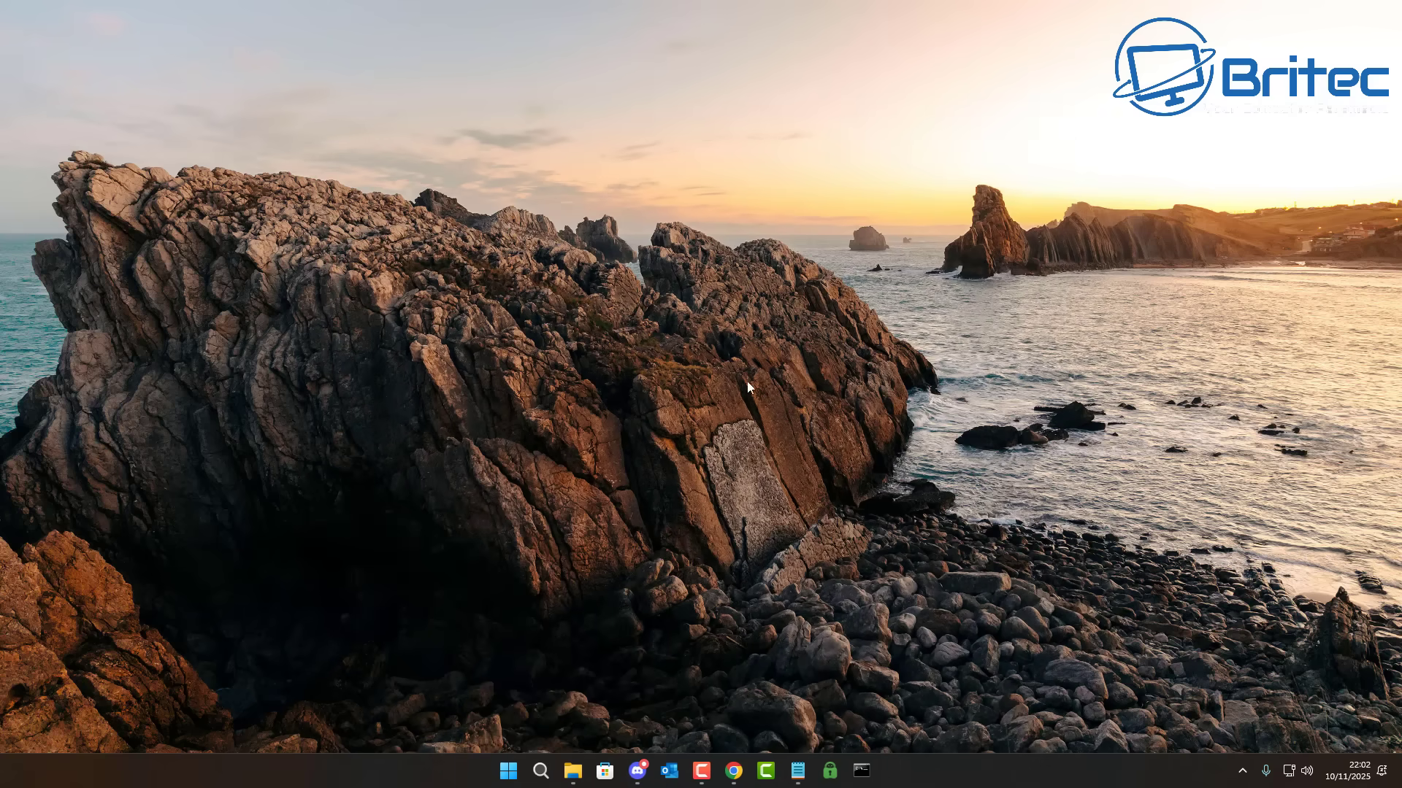
{"action": "right_click", "coordinate": [481, 773]}
{"action": "left_click", "coordinate": [536, 715]}
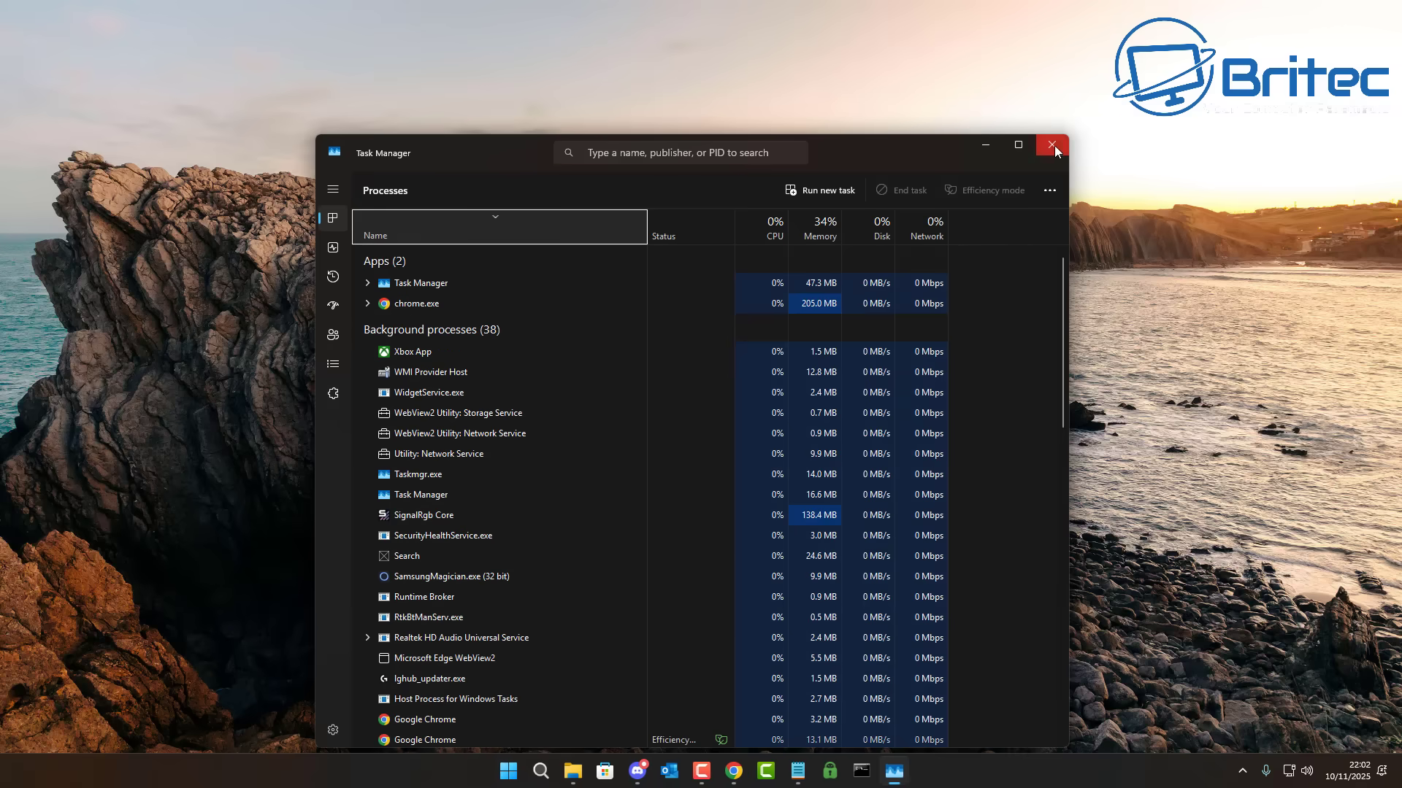
{"action": "left_click", "coordinate": [1052, 145]}
{"action": "right_click", "coordinate": [484, 773]}
{"action": "left_click", "coordinate": [532, 712]}
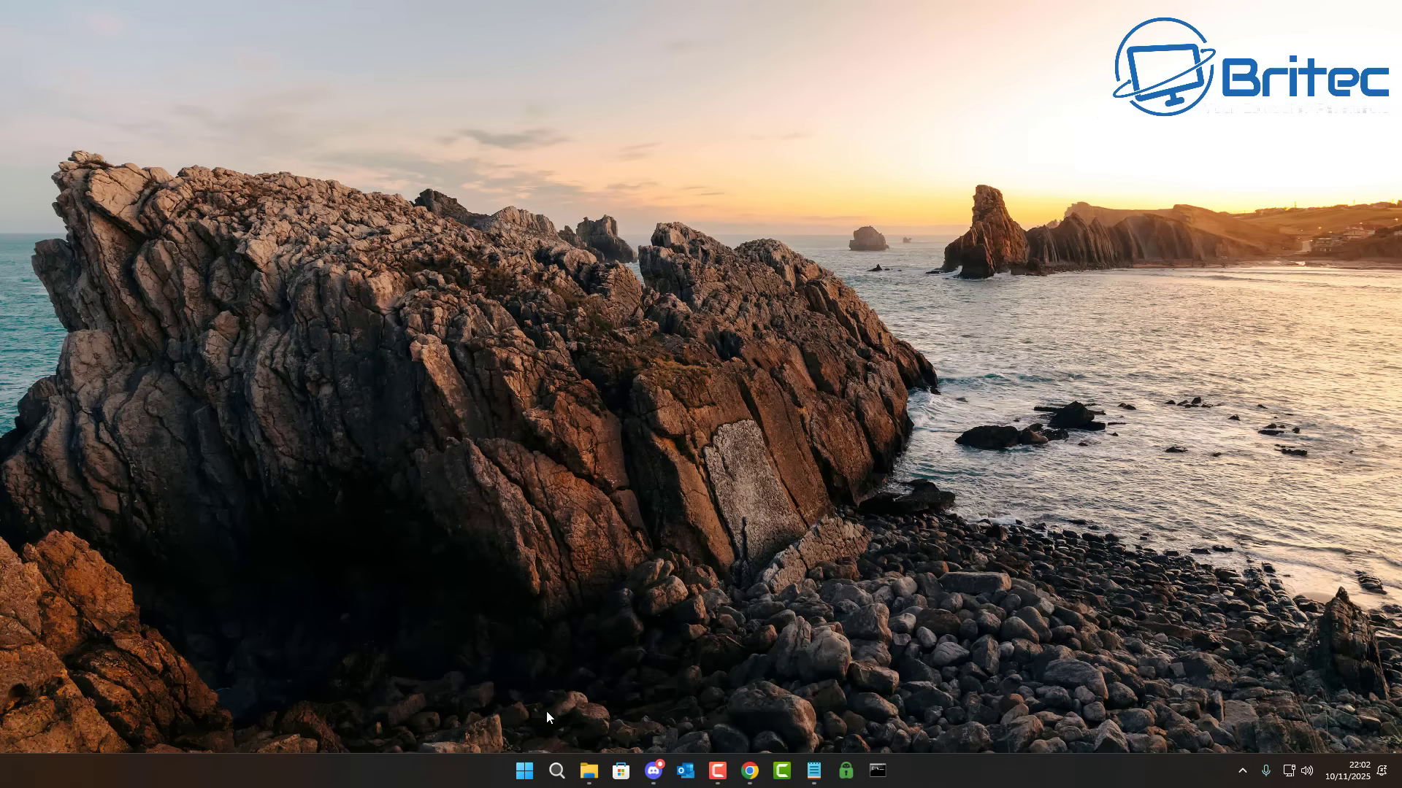
{"action": "left_click", "coordinate": [1052, 145]}
{"action": "right_click", "coordinate": [489, 773]}
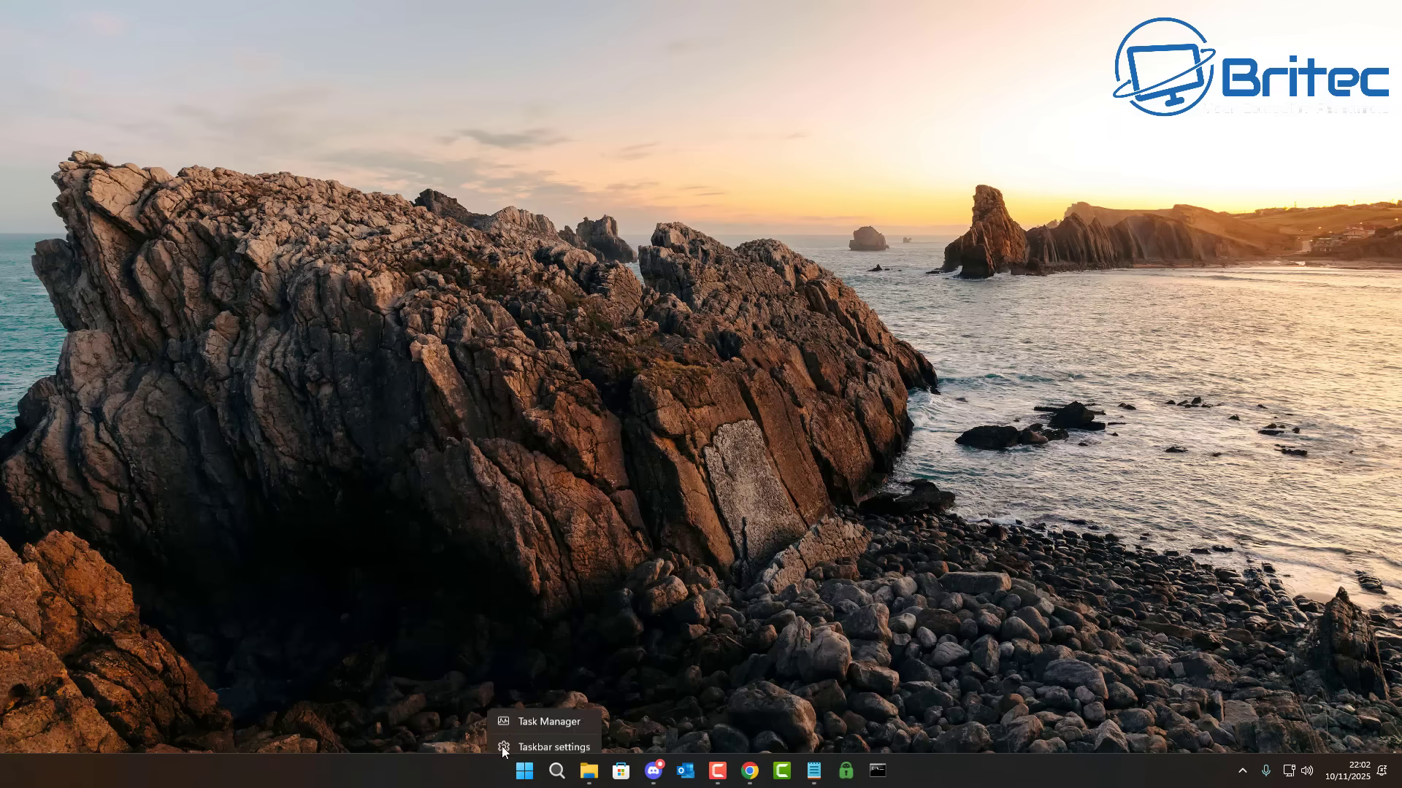
{"action": "left_click", "coordinate": [533, 721]}
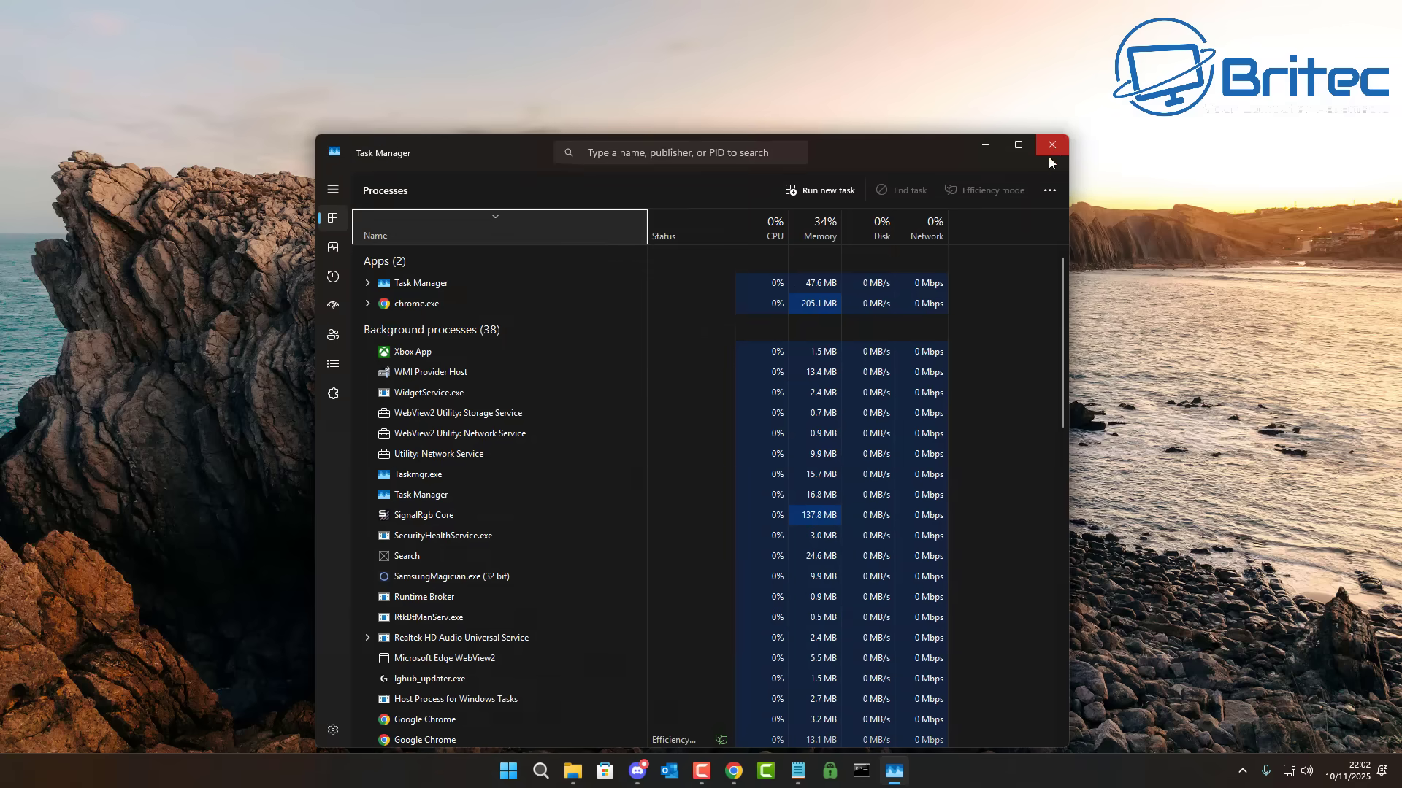
{"action": "left_click", "coordinate": [1052, 146]}
{"action": "right_click", "coordinate": [486, 773]}
{"action": "left_click", "coordinate": [545, 713]}
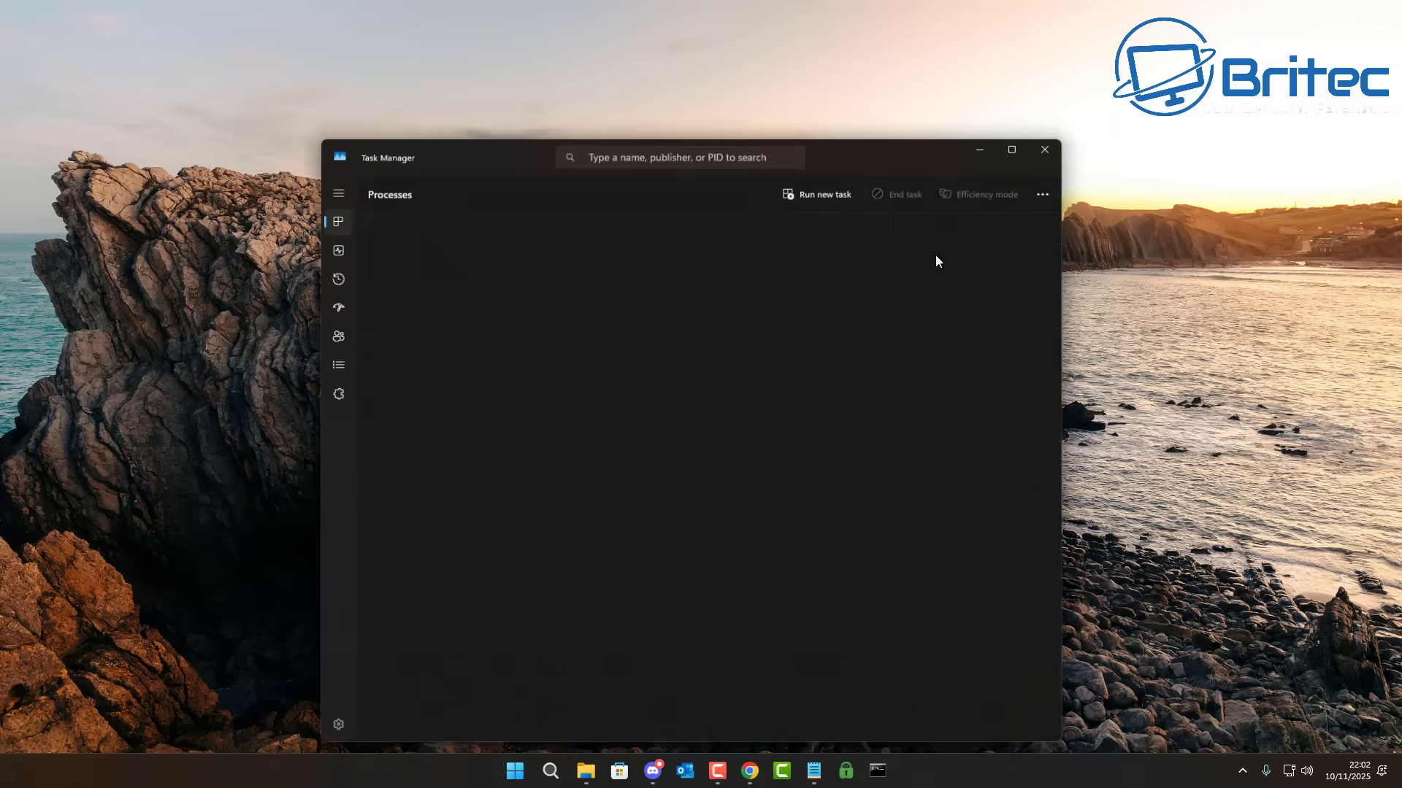
{"action": "left_click", "coordinate": [1052, 145]}
{"action": "right_click", "coordinate": [472, 770]}
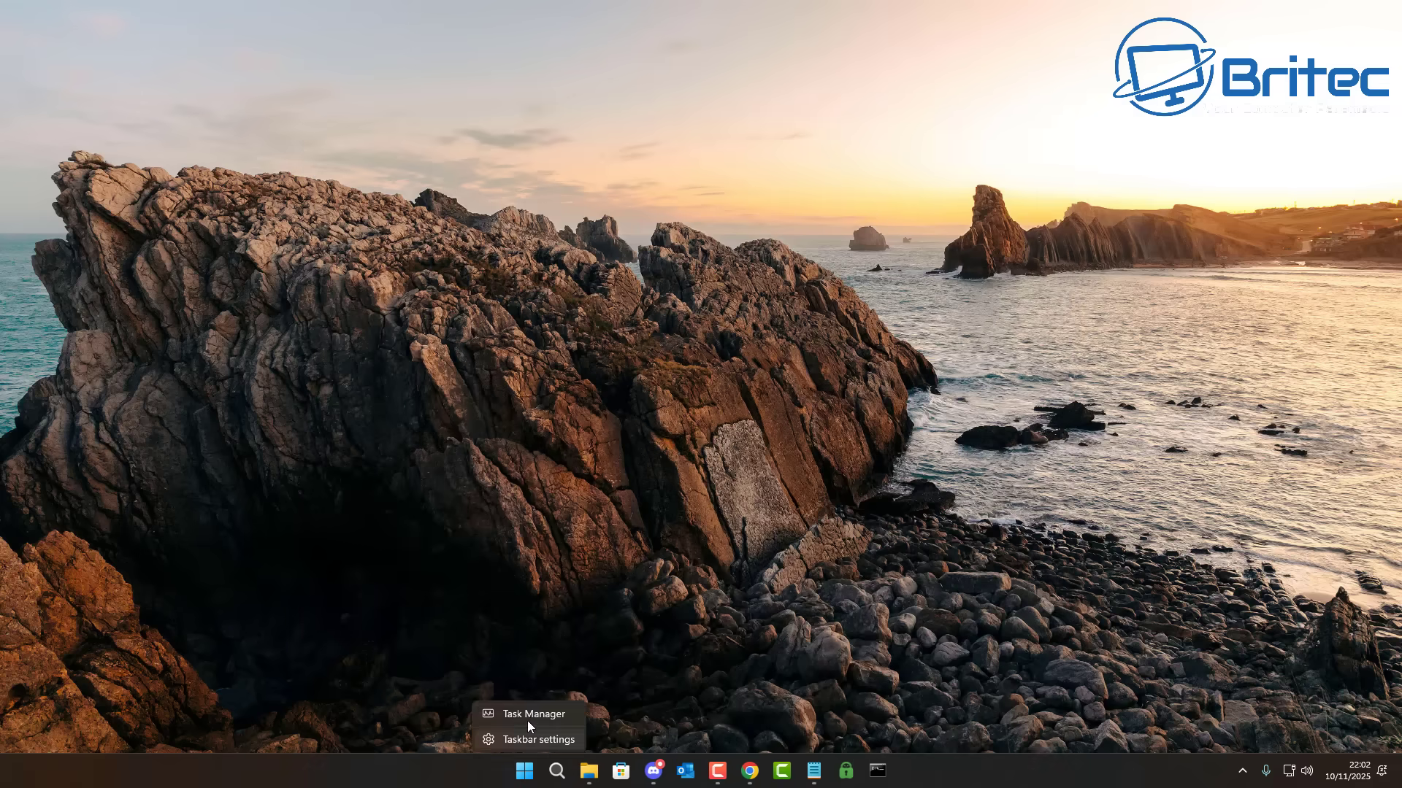
{"action": "left_click", "coordinate": [528, 717]}
{"action": "left_click", "coordinate": [1051, 143]}
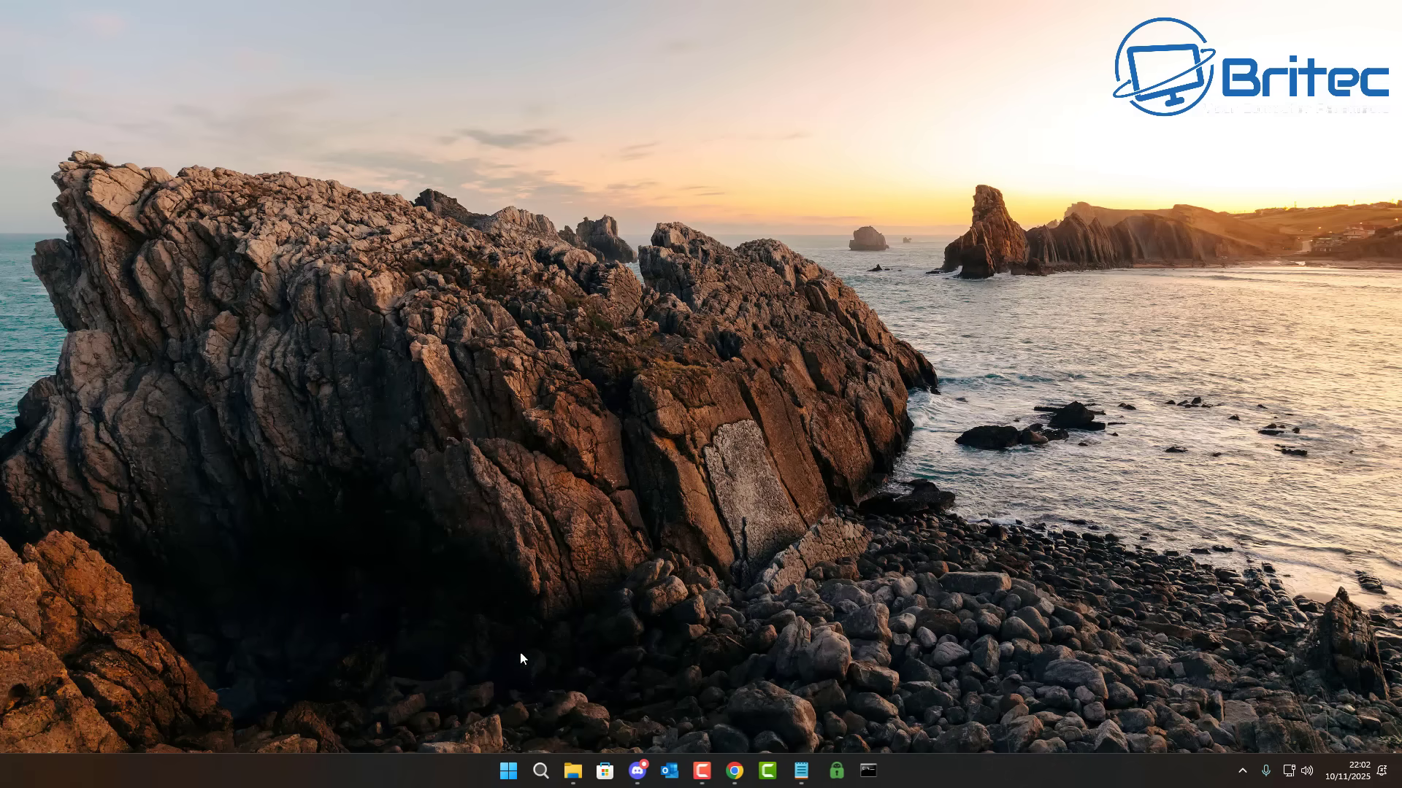
{"action": "right_click", "coordinate": [479, 774]}
{"action": "left_click", "coordinate": [524, 720]}
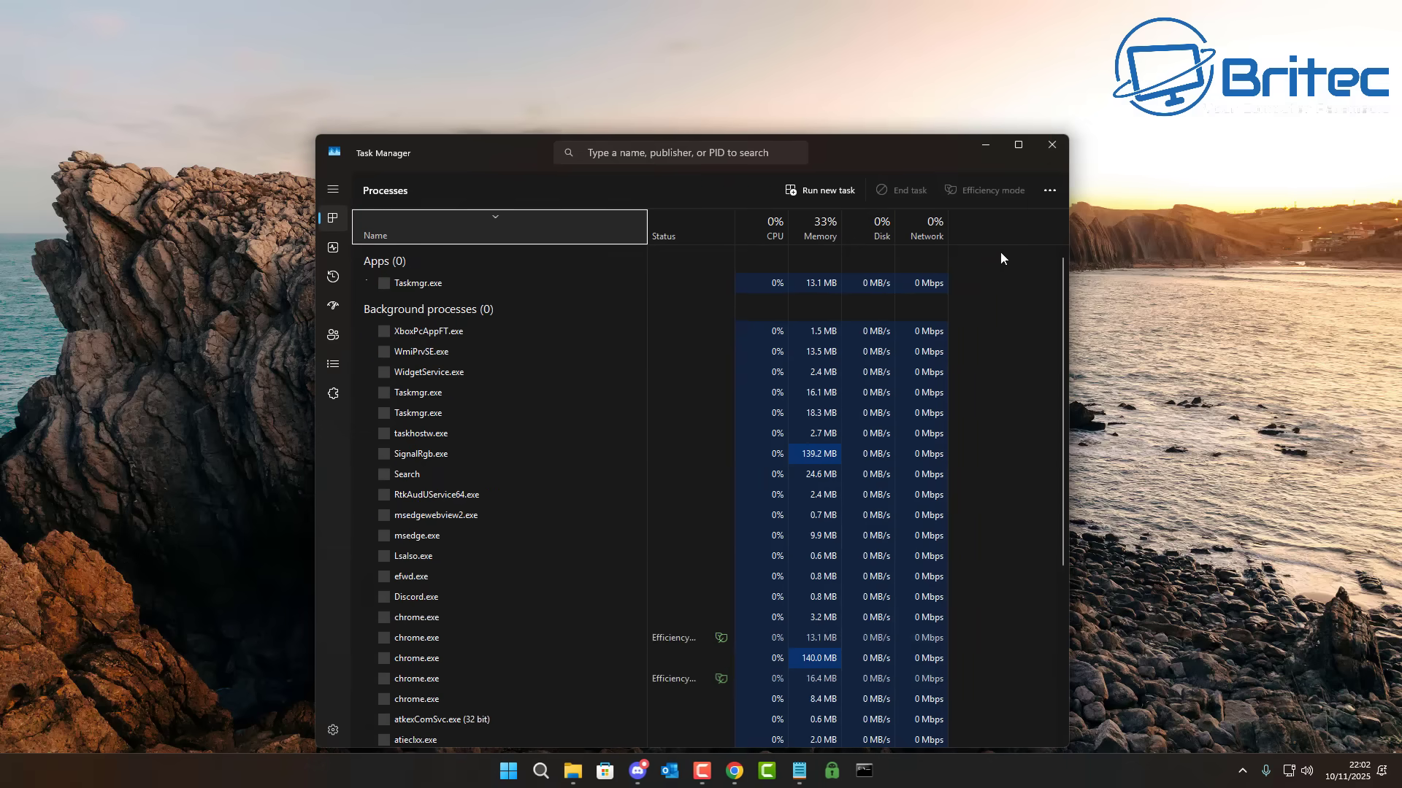
{"action": "left_click", "coordinate": [1051, 144]}
{"action": "right_click", "coordinate": [492, 775]}
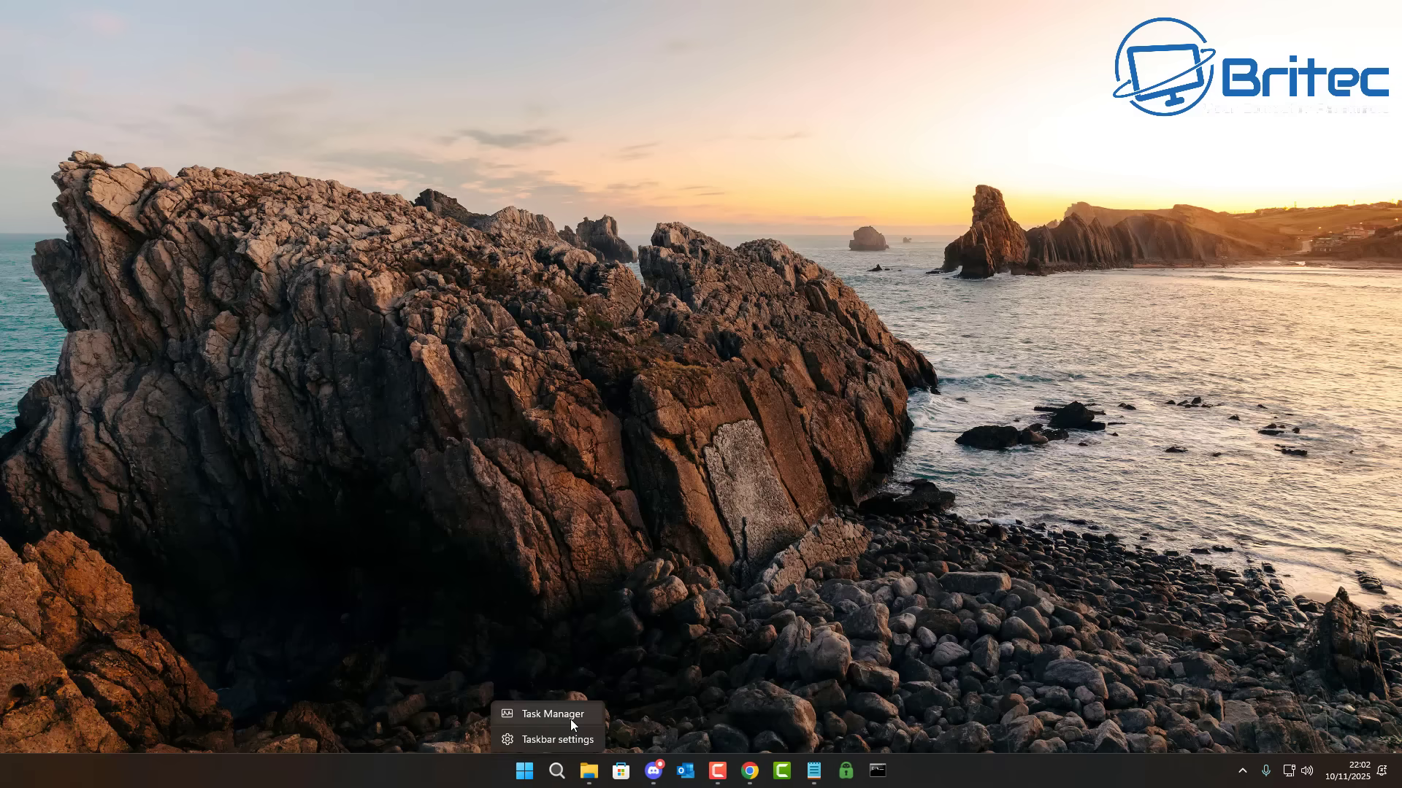
{"action": "left_click", "coordinate": [555, 715]}
{"action": "left_click", "coordinate": [1053, 146]}
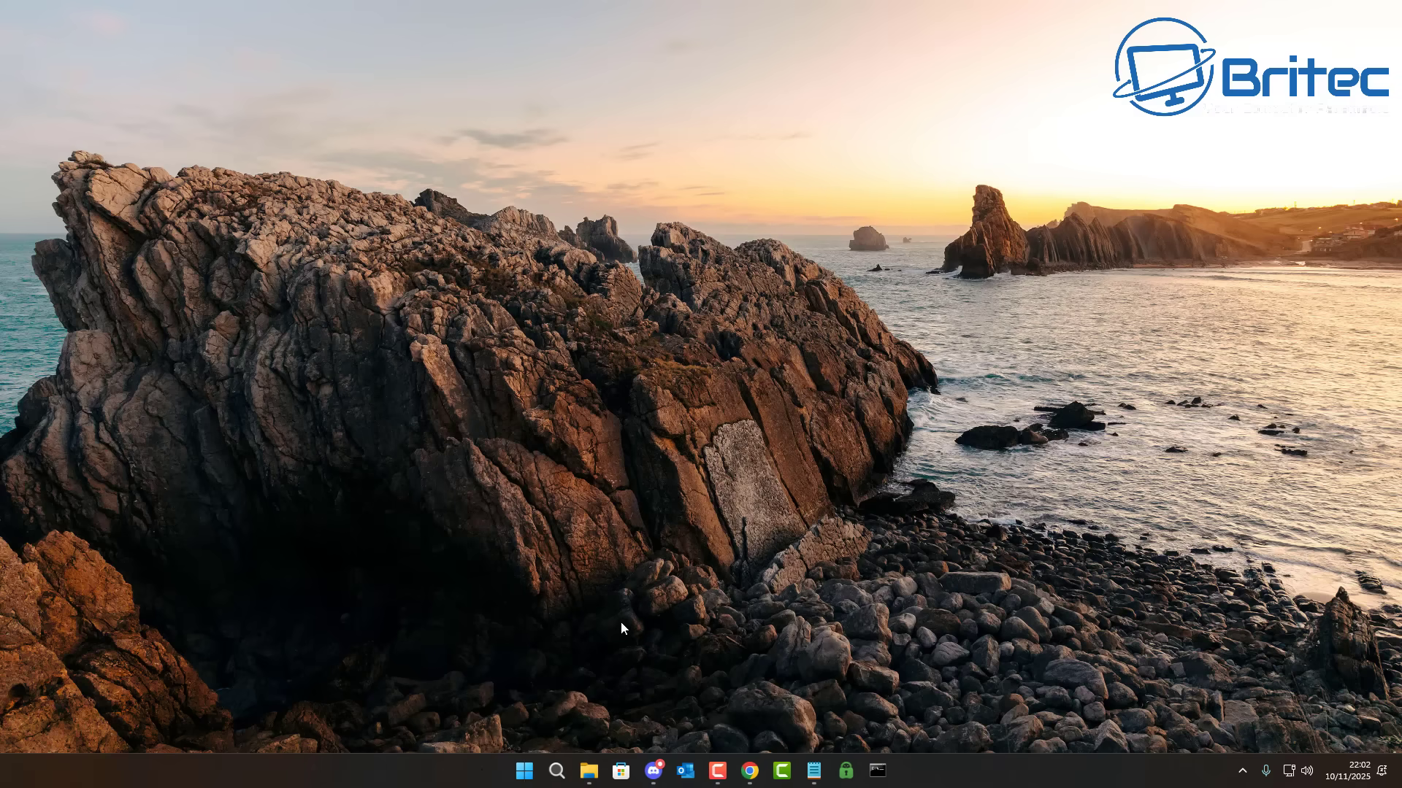
Reopen Task Manager and filter the process list by 'task'
{"action": "right_click", "coordinate": [485, 773]}
{"action": "left_click", "coordinate": [532, 721]}
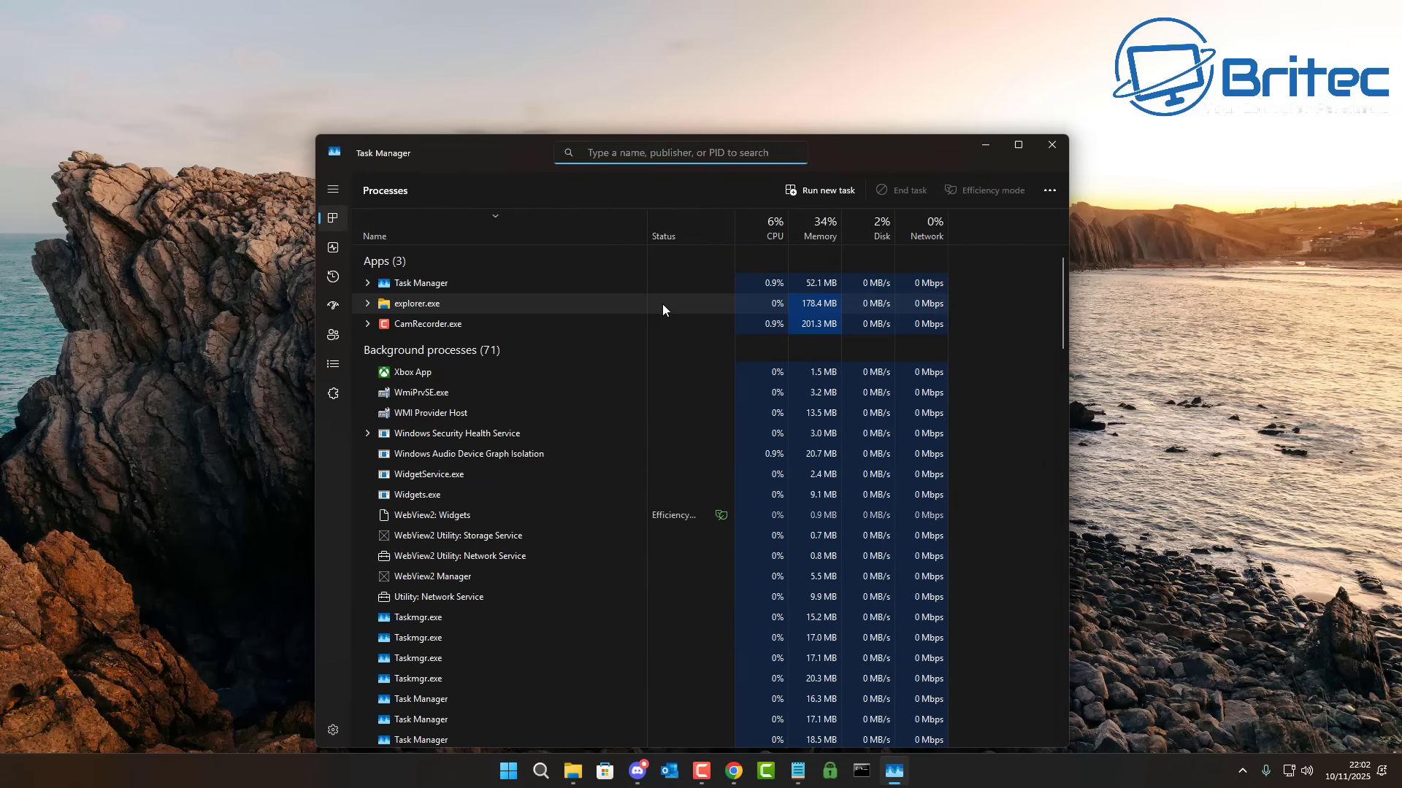
{"action": "type", "text": "task"}
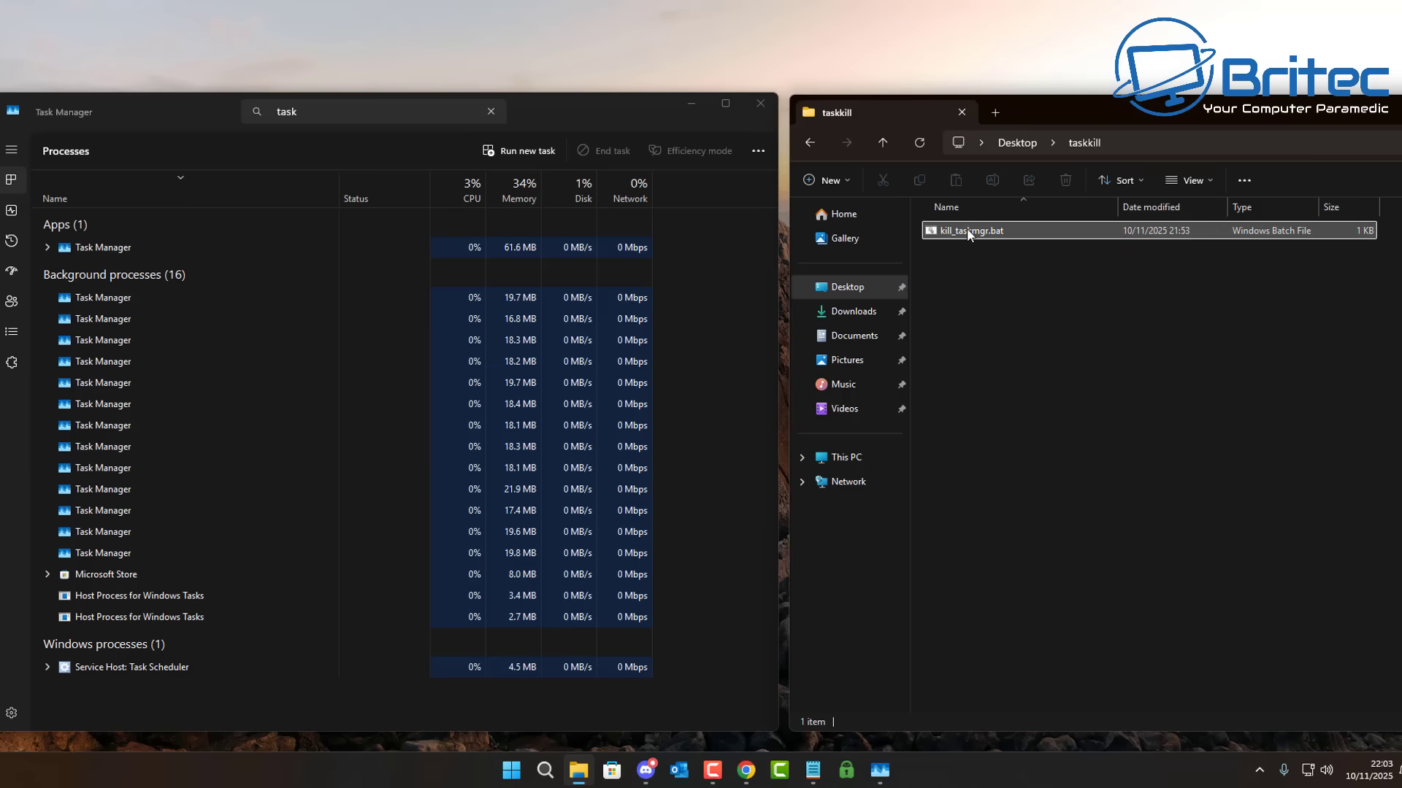
Run kill_taskmgr.bat as administrator
{"action": "left_click", "coordinate": [967, 228]}
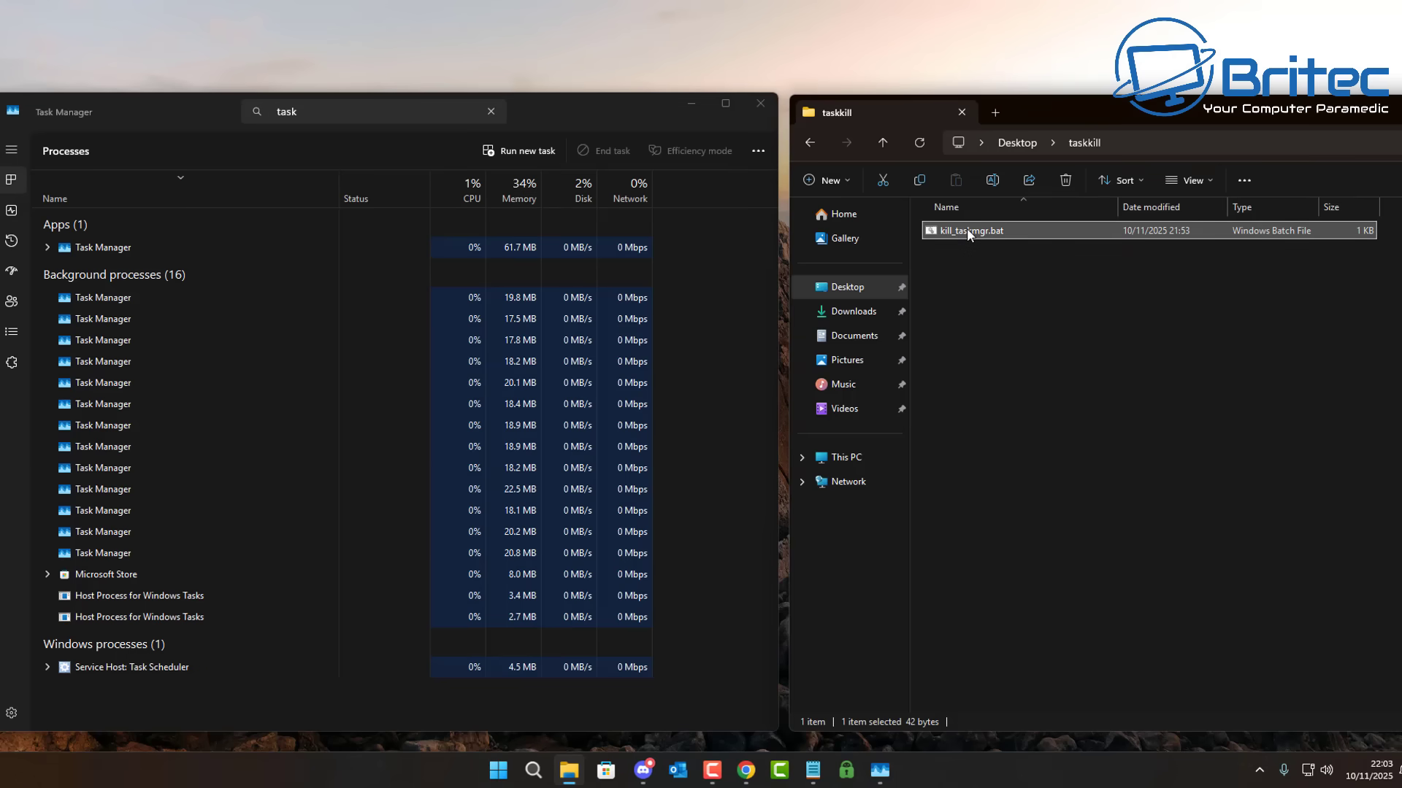
{"action": "right_click", "coordinate": [966, 228]}
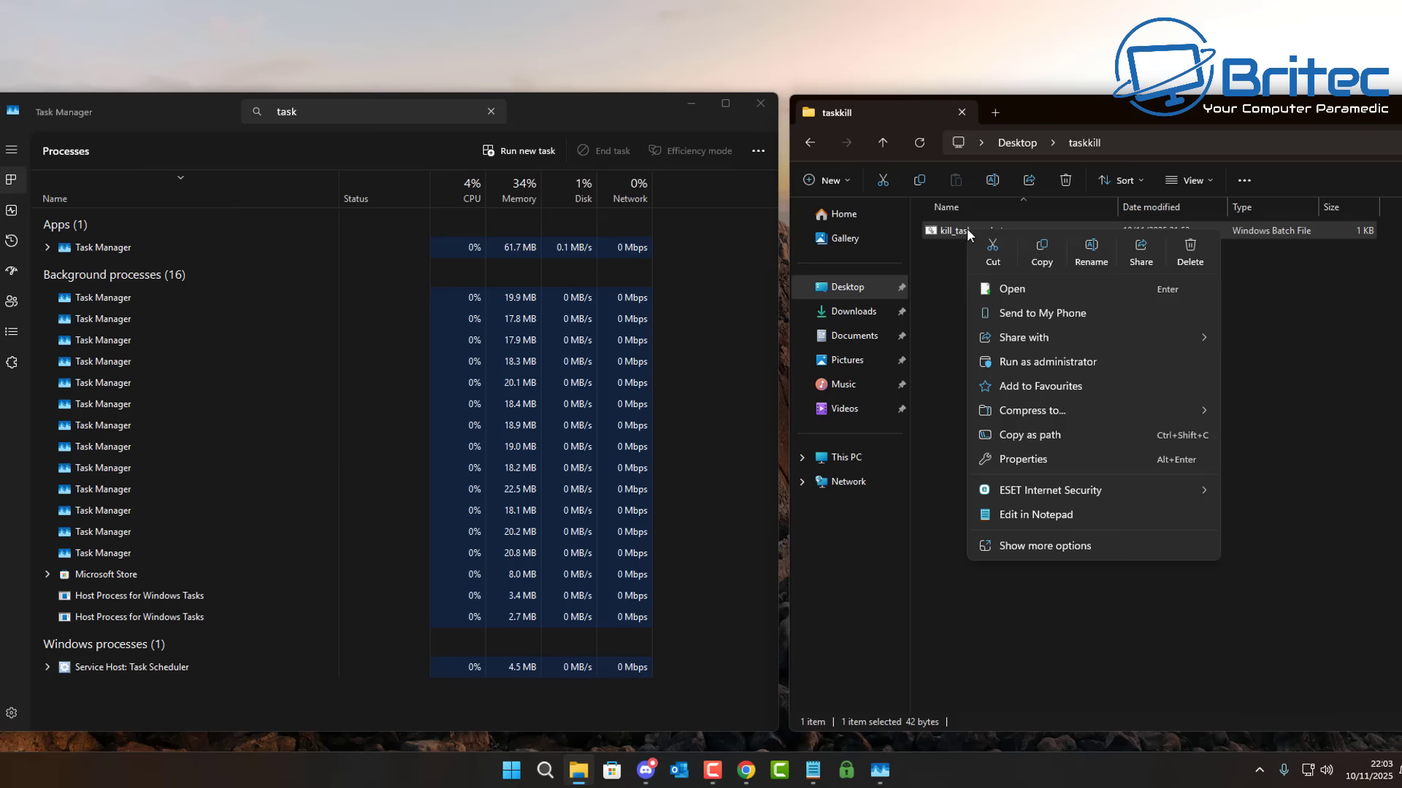
{"action": "left_click", "coordinate": [1067, 361]}
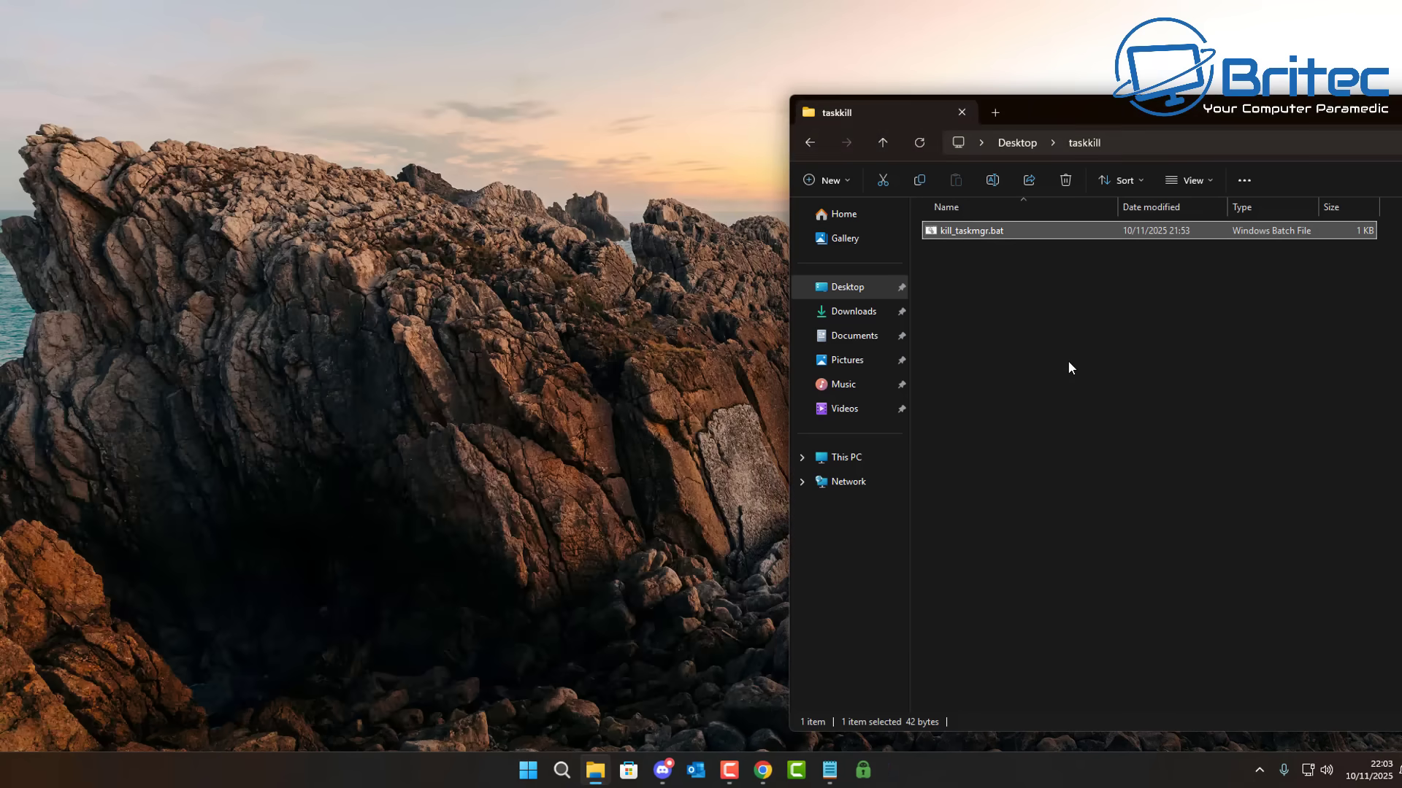
Reopen Task Manager, filter by 'task', and place it beside File Explorer
{"action": "right_click", "coordinate": [482, 776]}
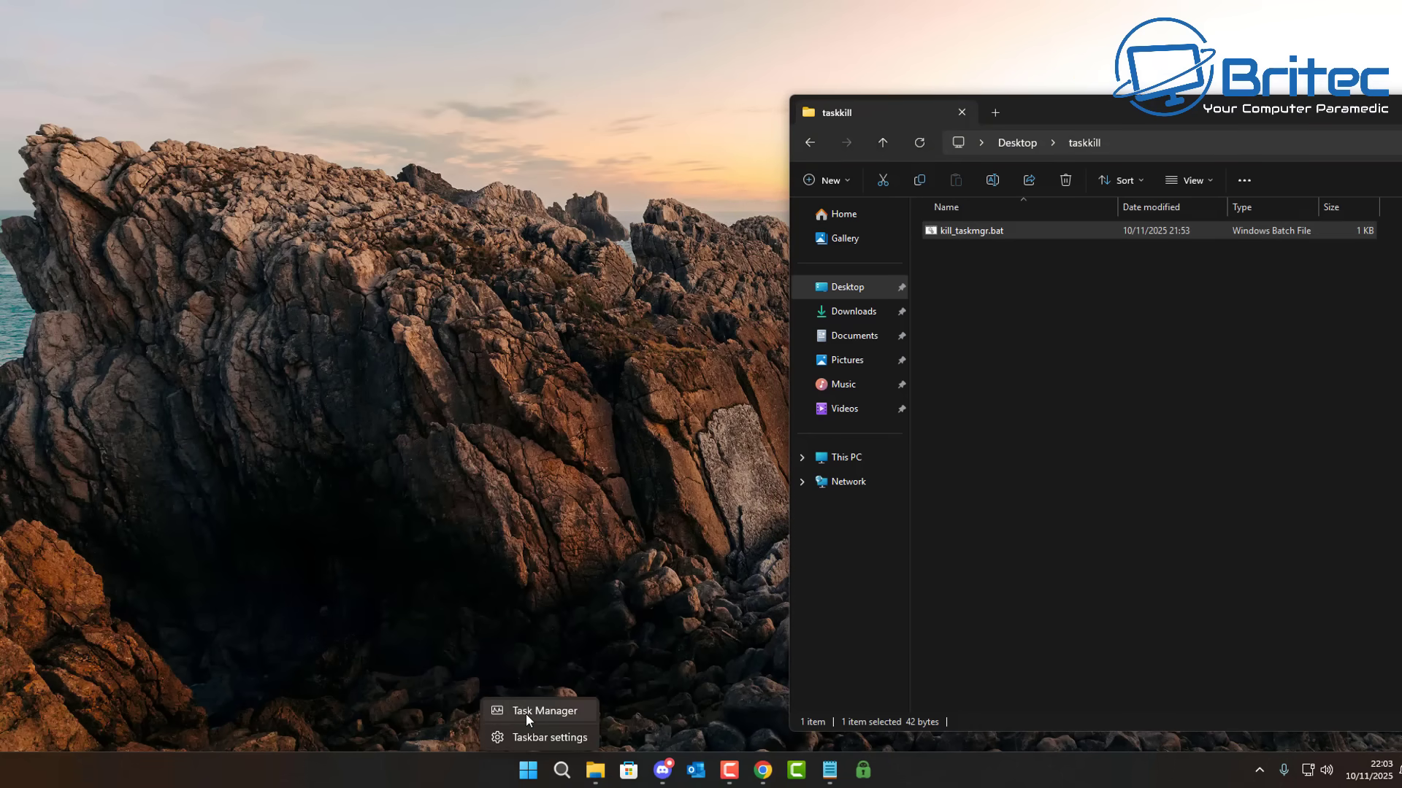
{"action": "left_click", "coordinate": [525, 713]}
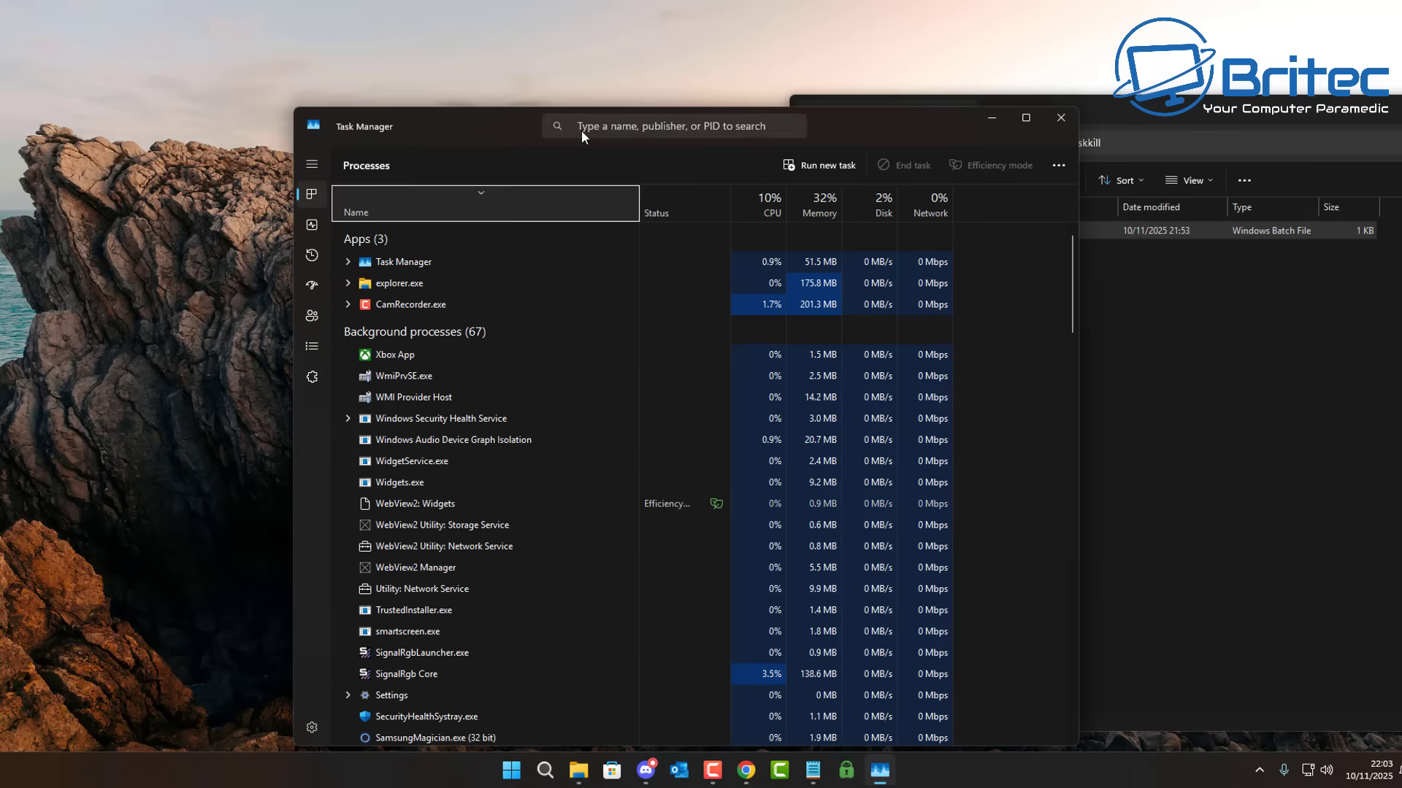
{"action": "left_click", "coordinate": [582, 130]}
{"action": "type", "text": "task"}
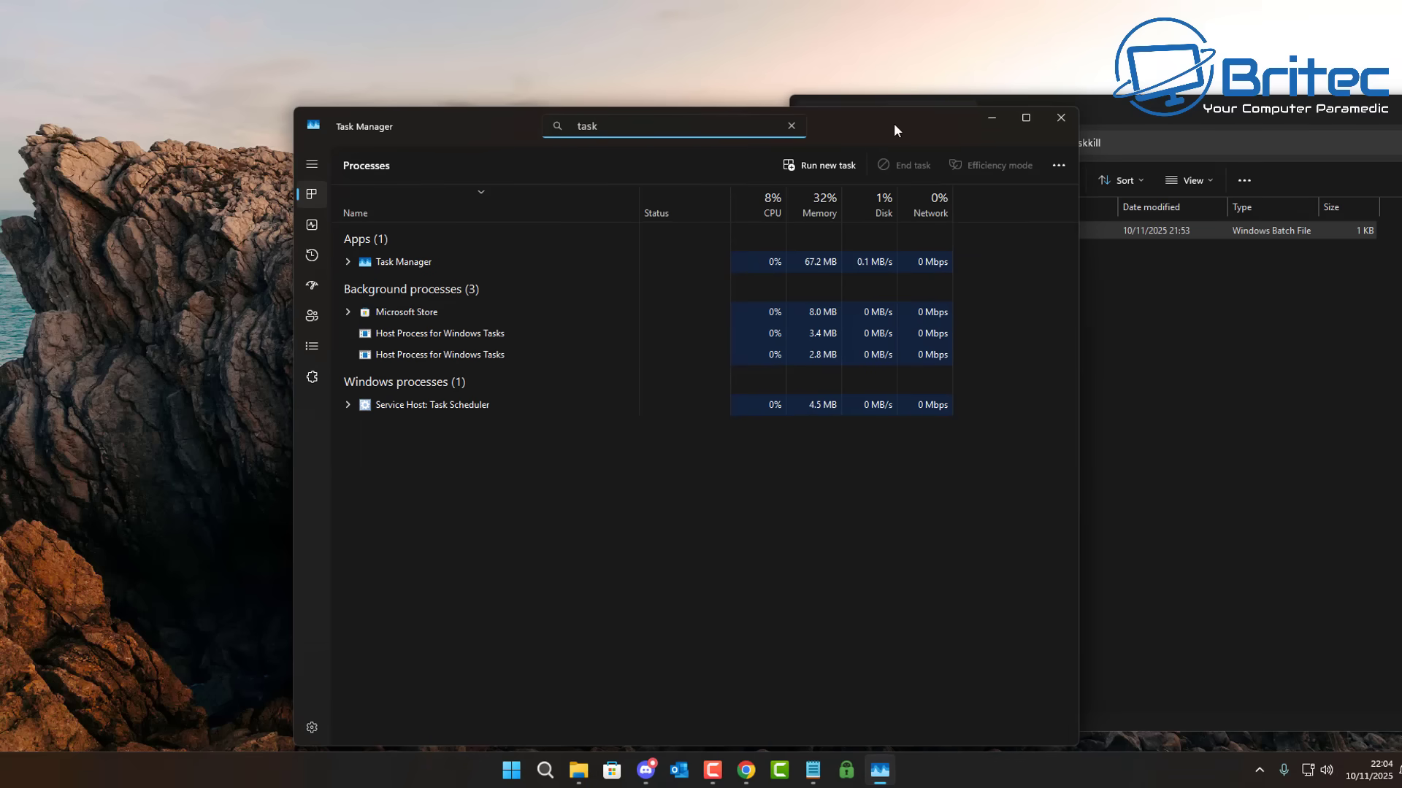
{"action": "left_click_drag", "start_coordinate": [894, 123], "coordinate": [596, 101]}
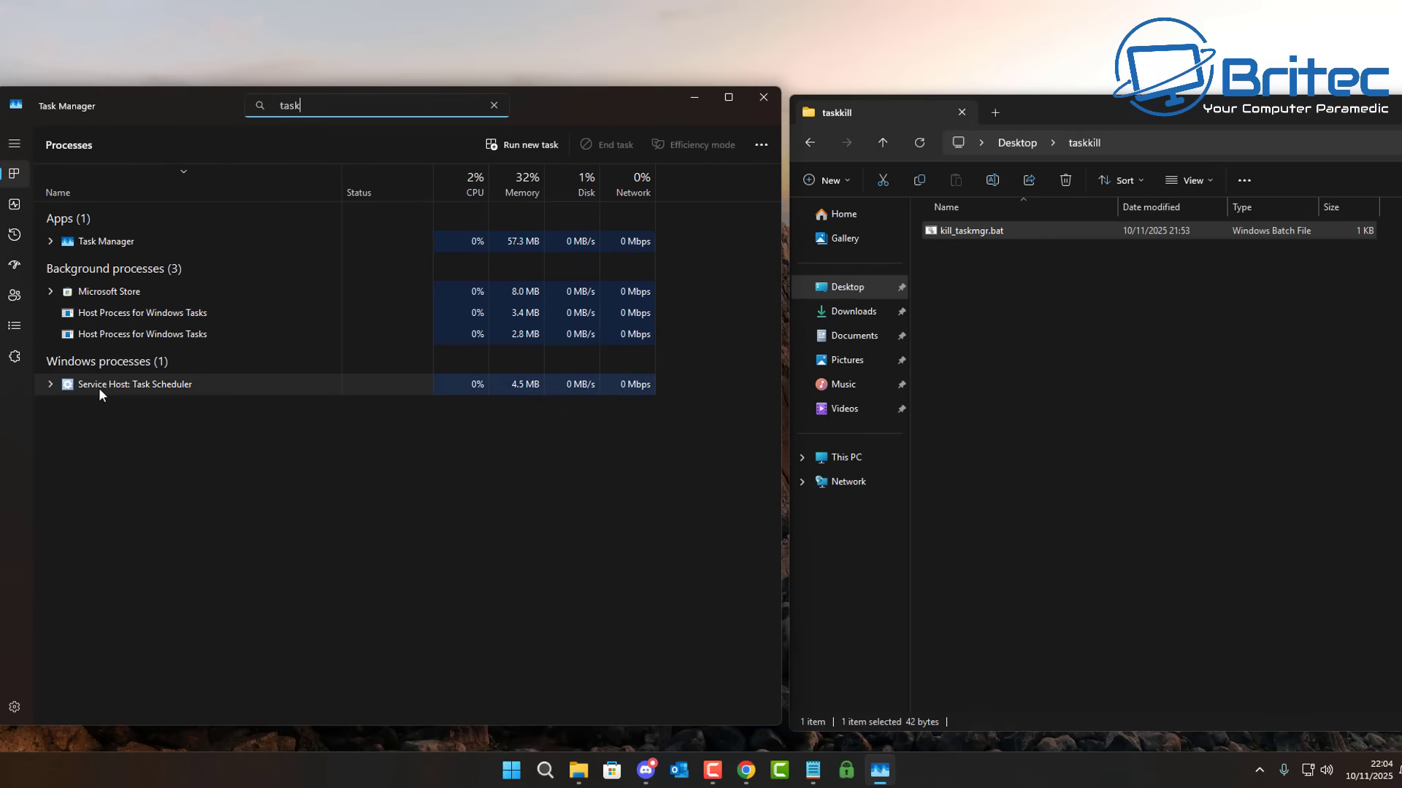
{"action": "left_click", "coordinate": [965, 231]}
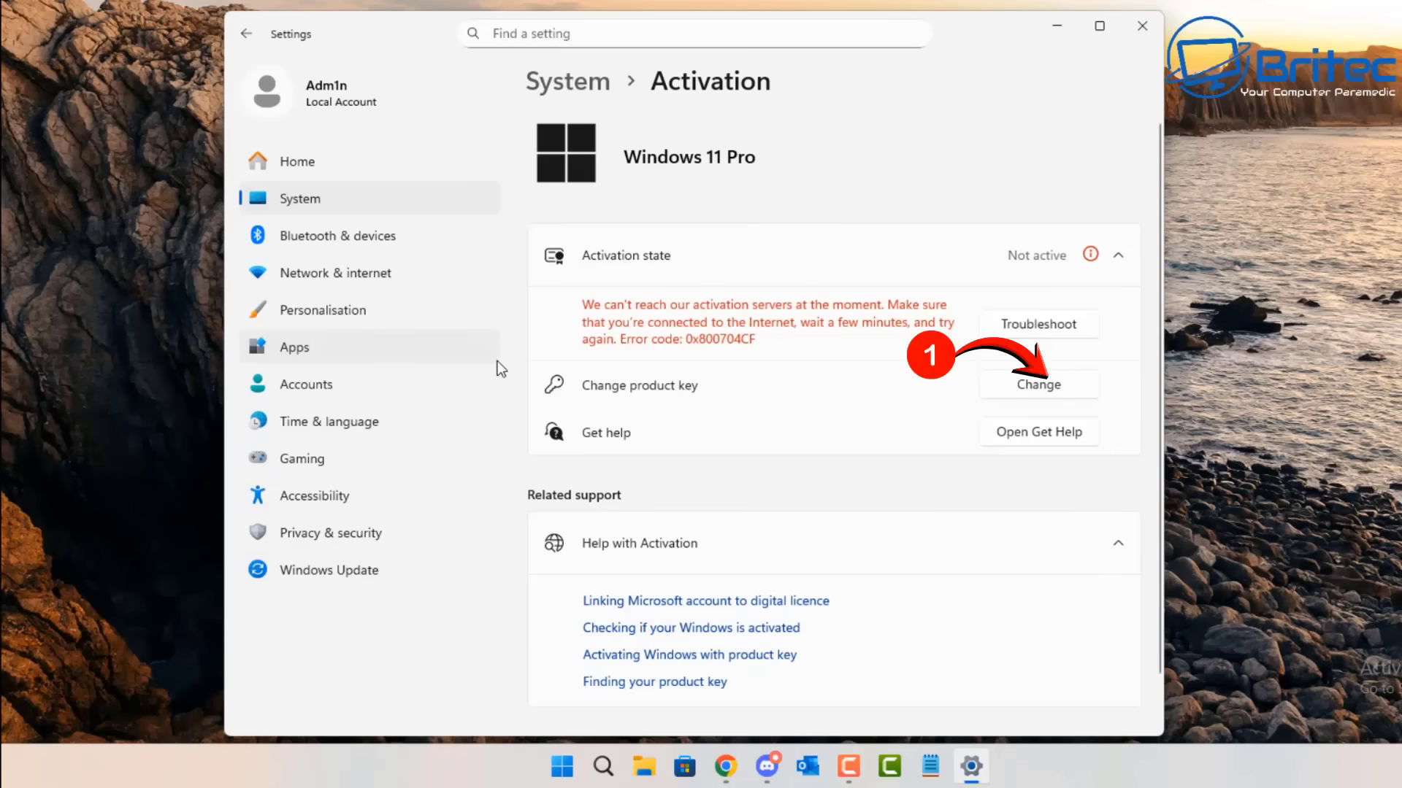
Begin entering a new product key on the Activation page
{"action": "left_click", "coordinate": [1022, 385]}
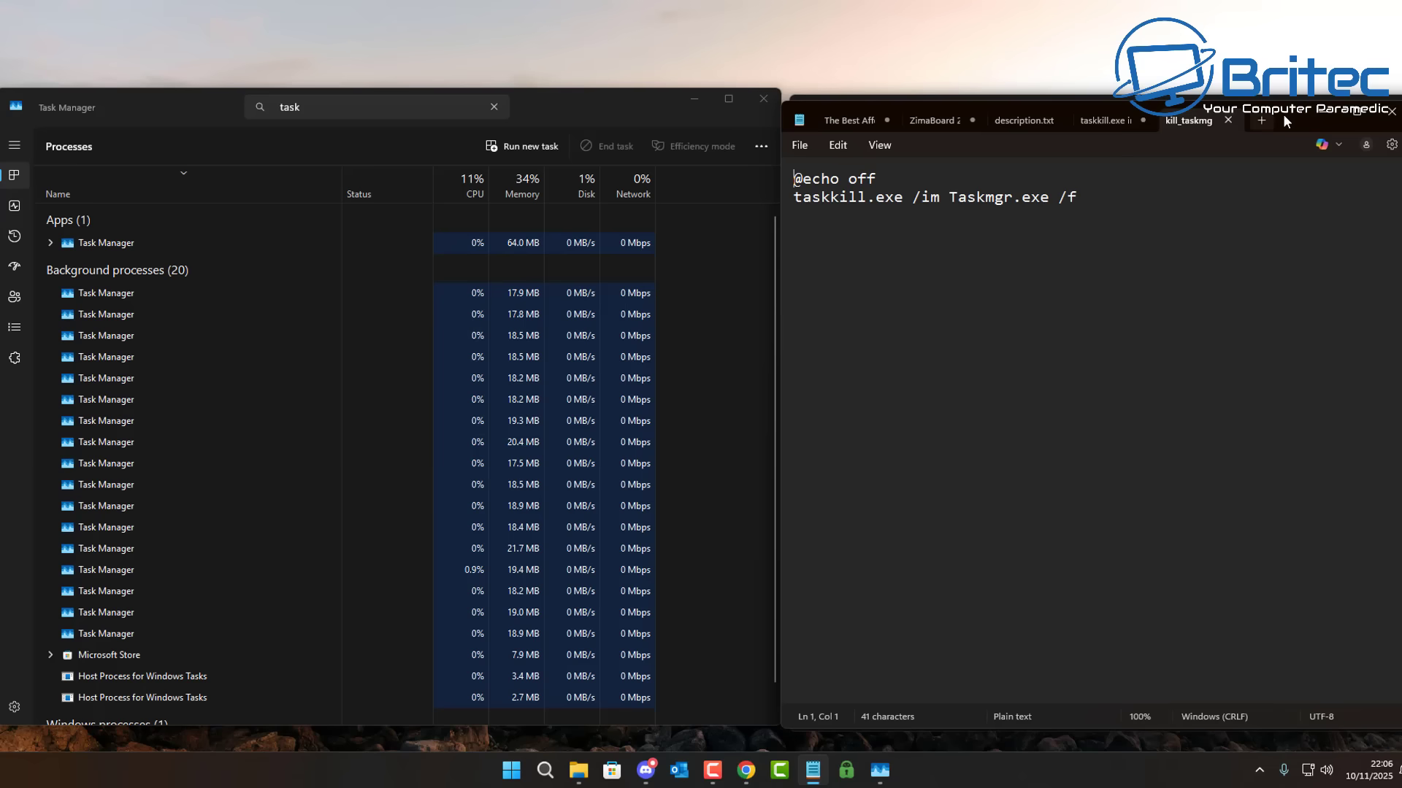
Add blank lines after the taskkill line in the Notepad script
{"action": "mouse_move", "coordinate": [1284, 115]}
{"action": "left_mouse_down"}
{"action": "mouse_move", "coordinate": [1307, 112]}
{"action": "mouse_move", "coordinate": [1284, 111]}
{"action": "left_mouse_up"}
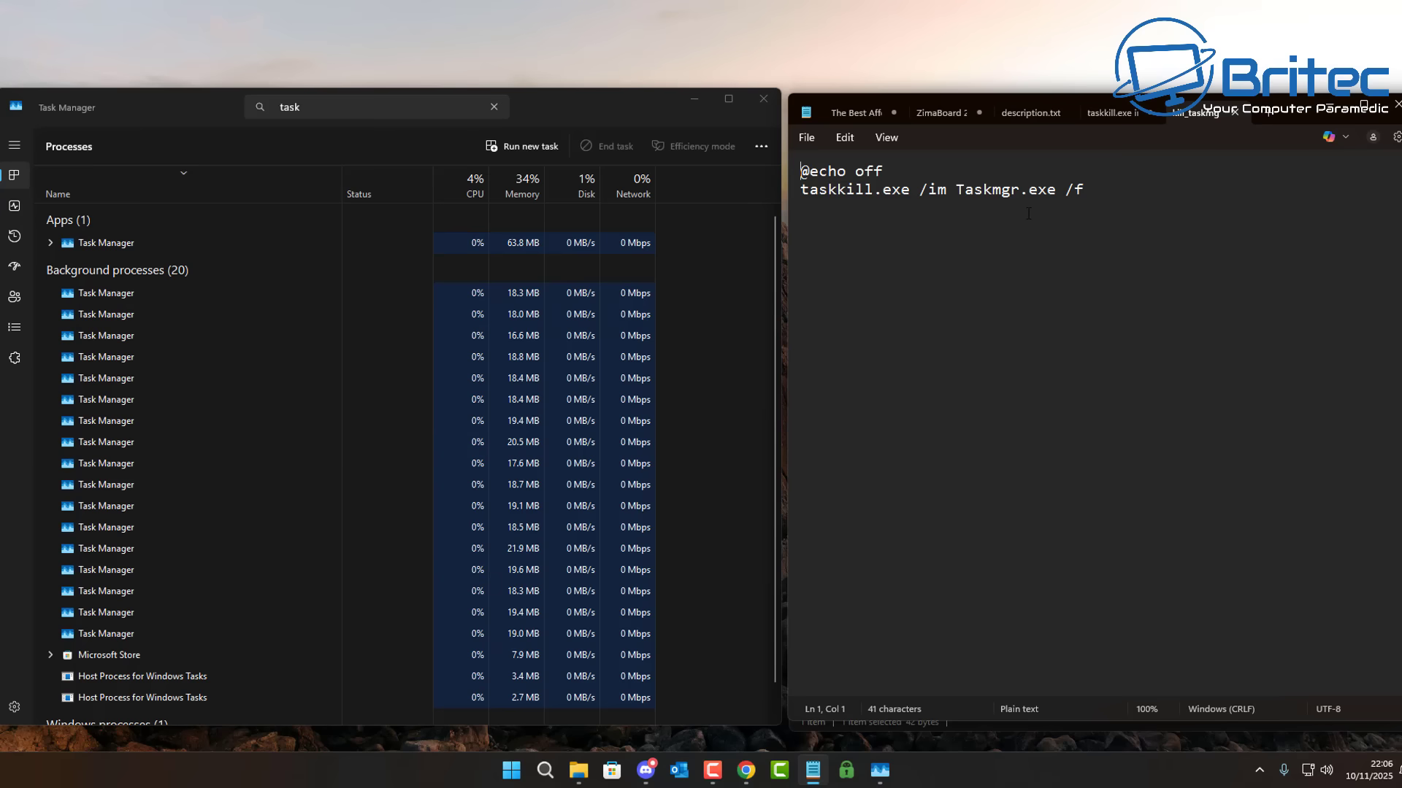
{"action": "left_click", "coordinate": [1286, 403]}
{"action": "key", "text": "Return"}
{"action": "key", "text": "Return"}
{"action": "left_click", "coordinate": [511, 769]}
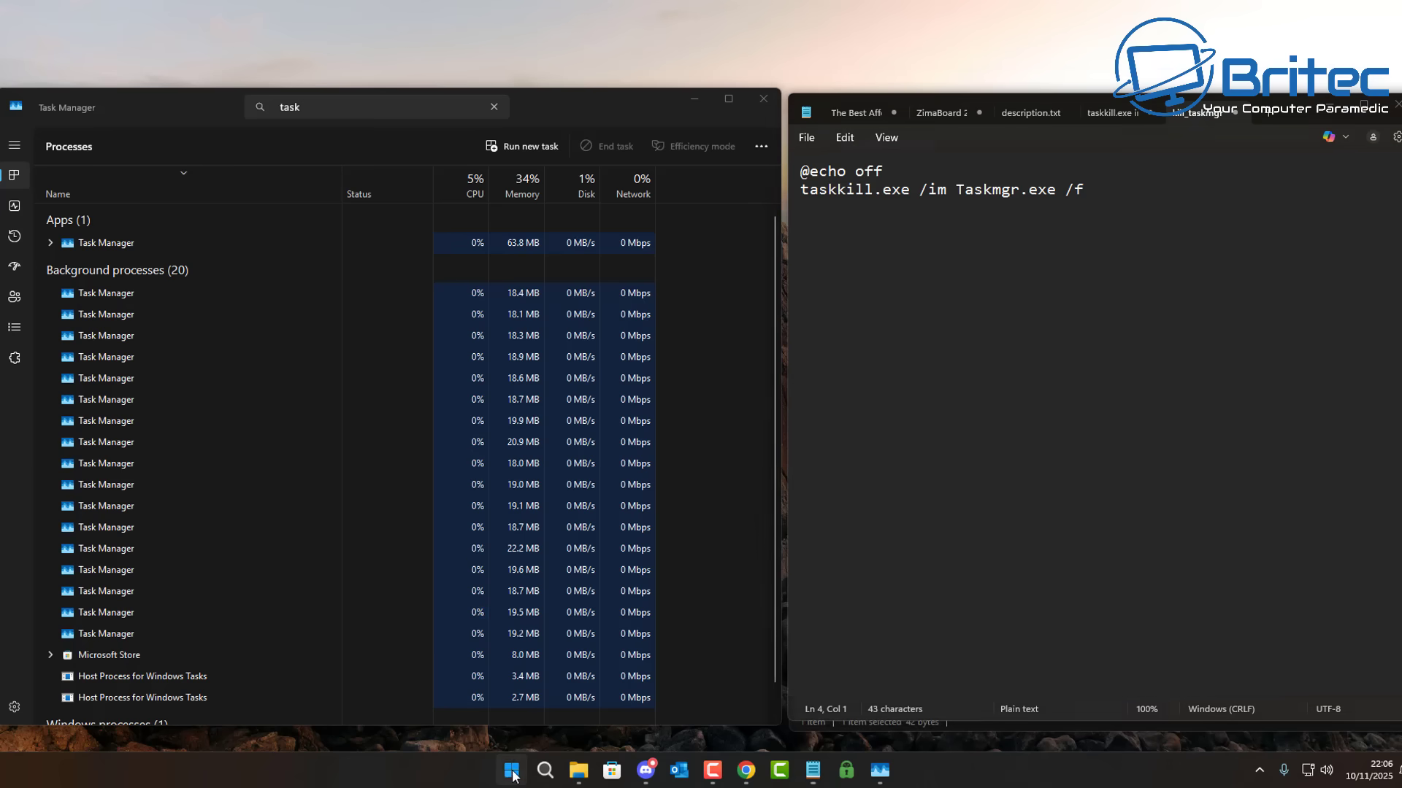
Launch Command Prompt as administrator and enter 'taskkill.exe /IM Taskmgr.exe /f'
{"action": "type", "text": "cmd"}
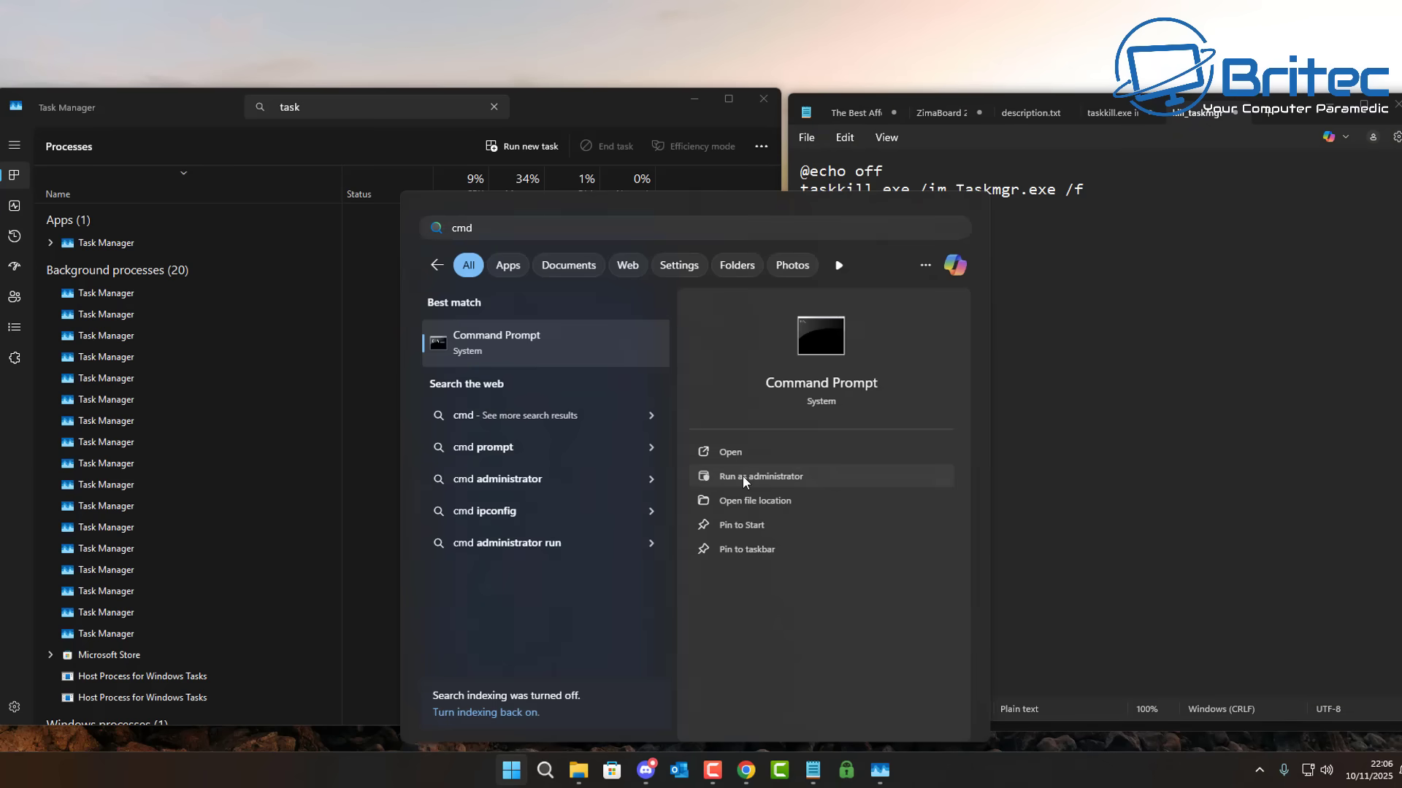
{"action": "left_click", "coordinate": [743, 476]}
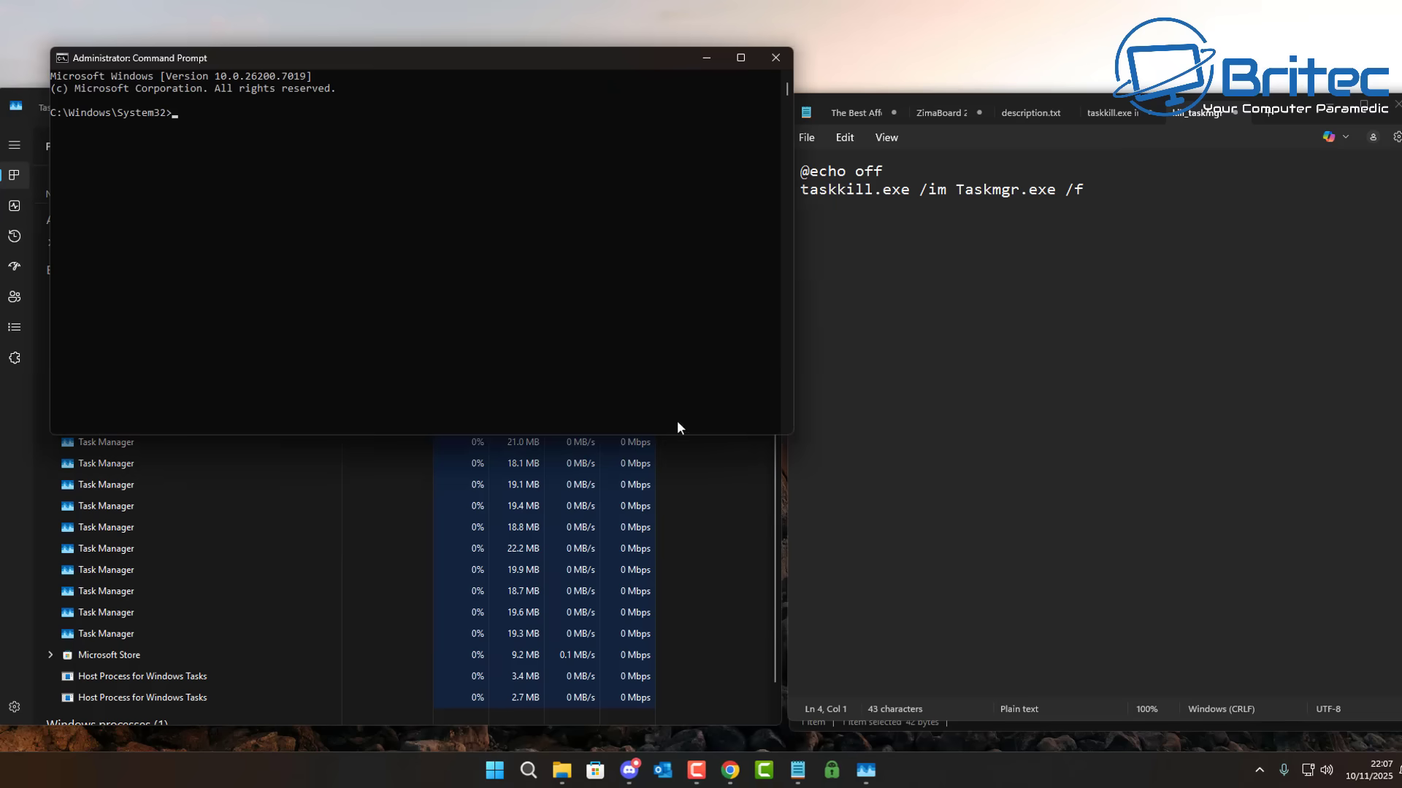
{"action": "left_click_drag", "start_coordinate": [511, 22], "coordinate": [1154, 225]}
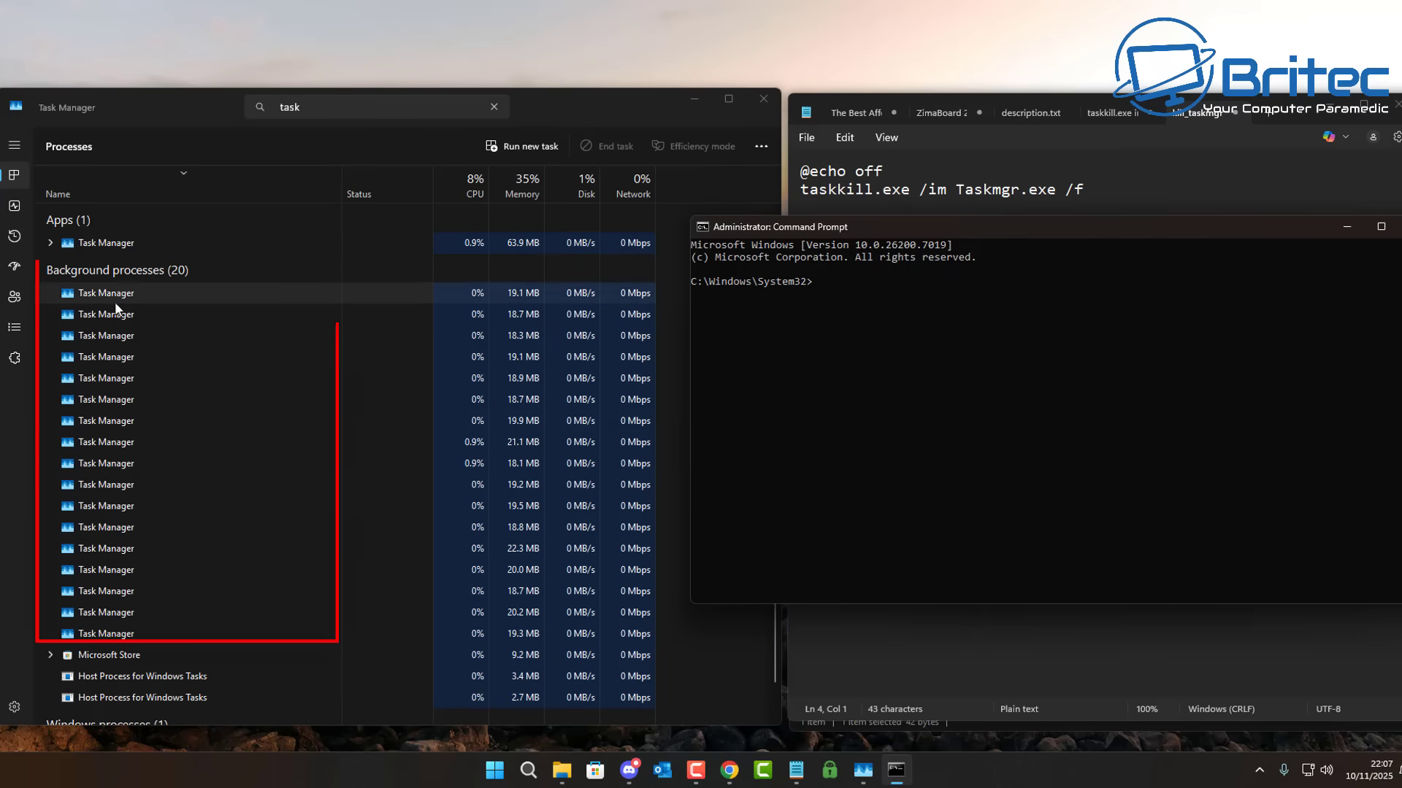
{"action": "left_click", "coordinate": [851, 463]}
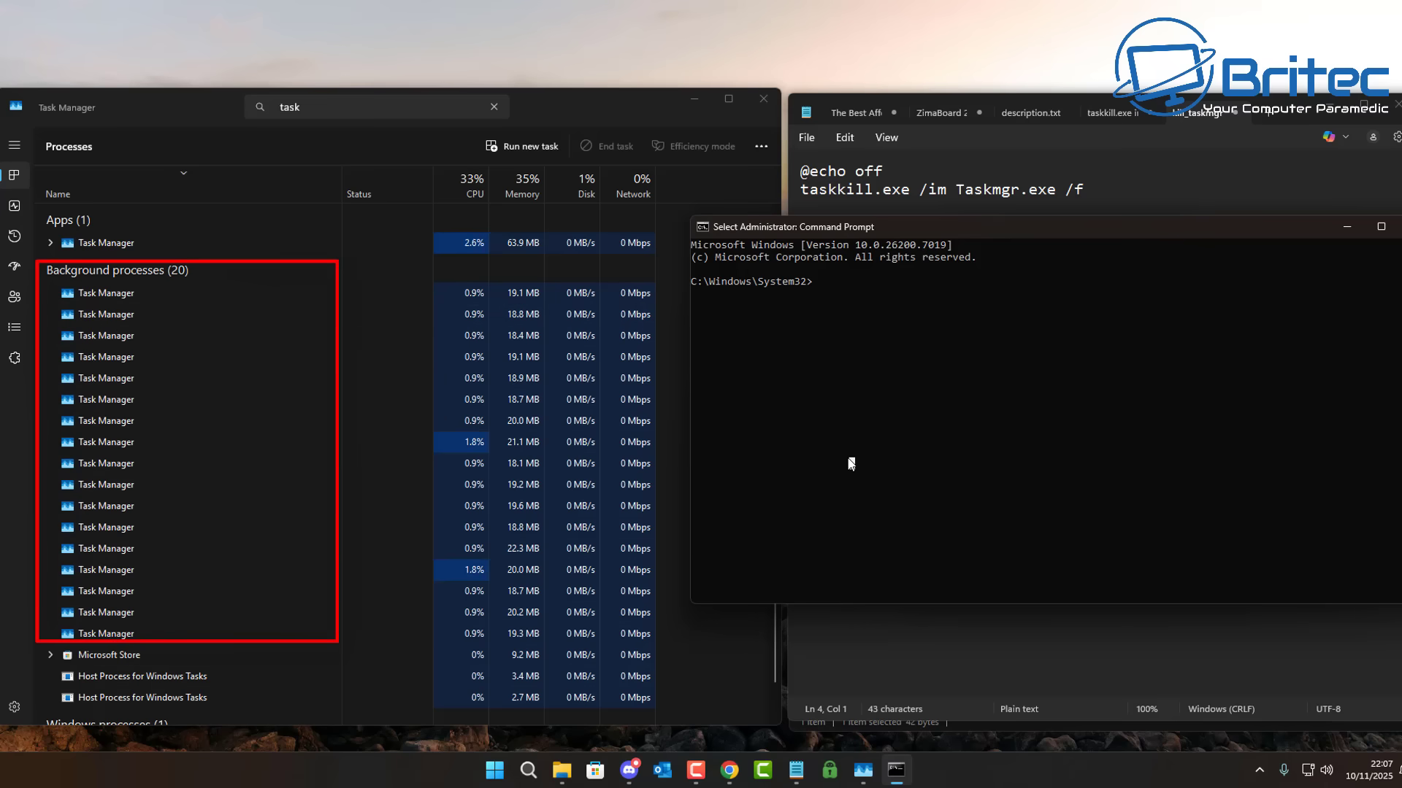
{"action": "type", "text": "taskki"}
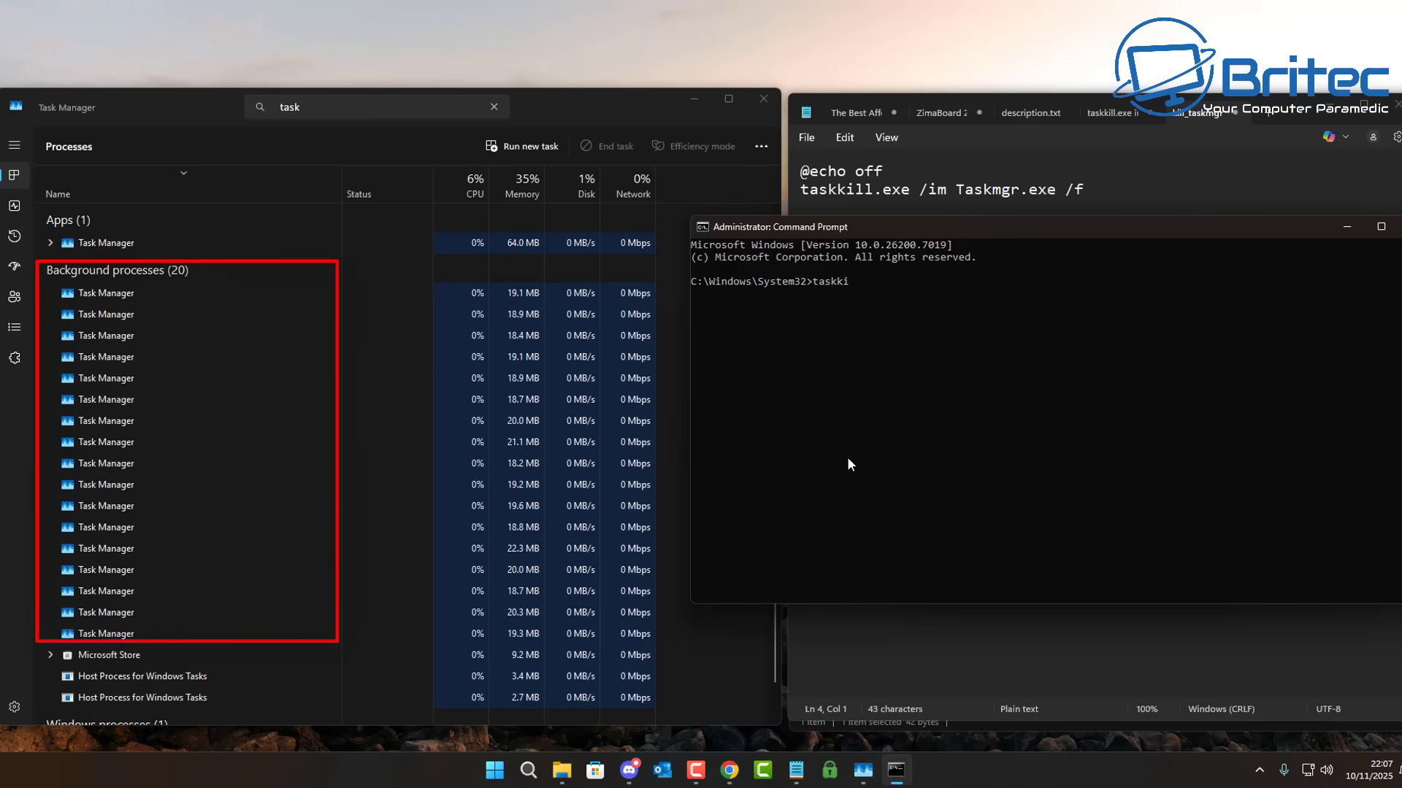
{"action": "type", "text": "ll.ex"}
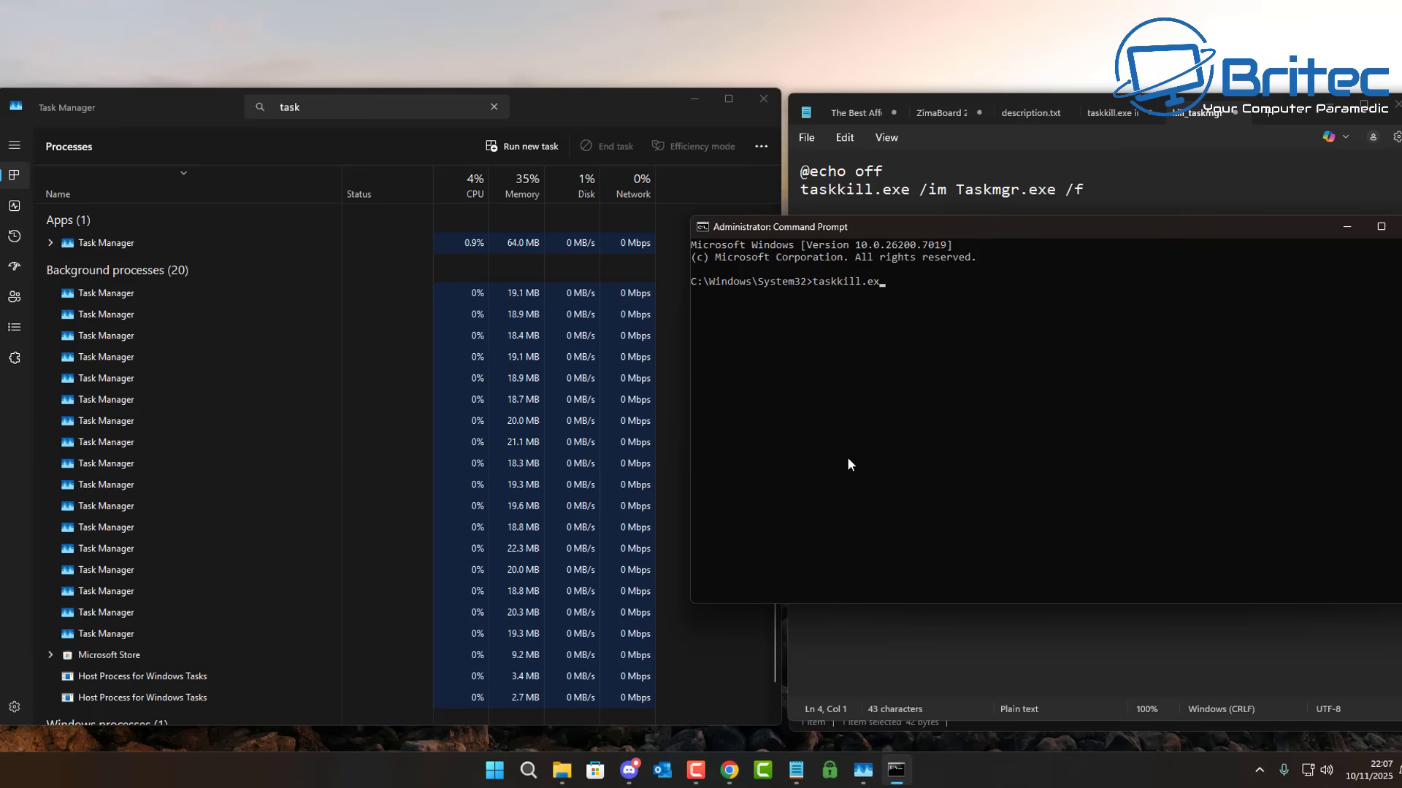
{"action": "type", "text": "e /IM Taskmgr"}
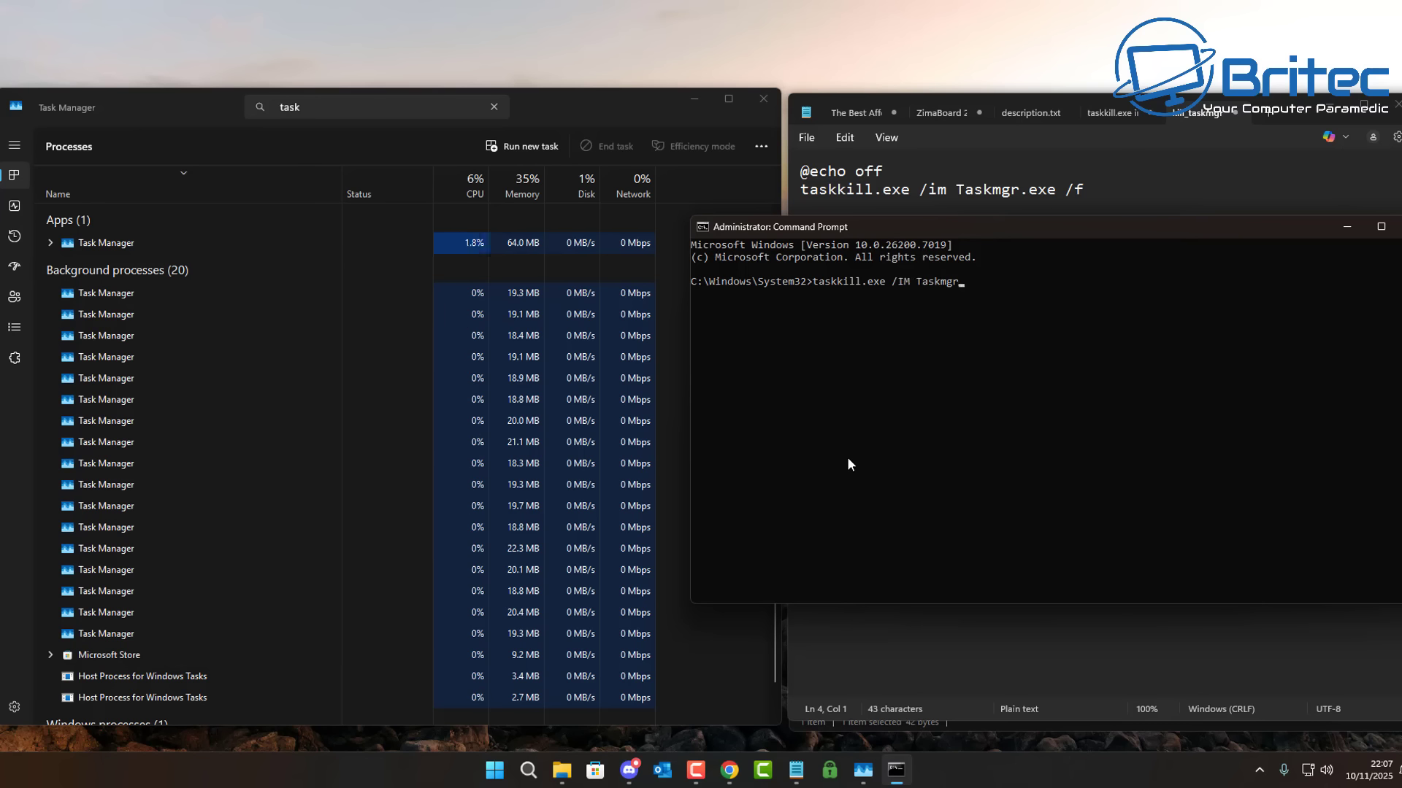
{"action": "type", "text": ".exe"}
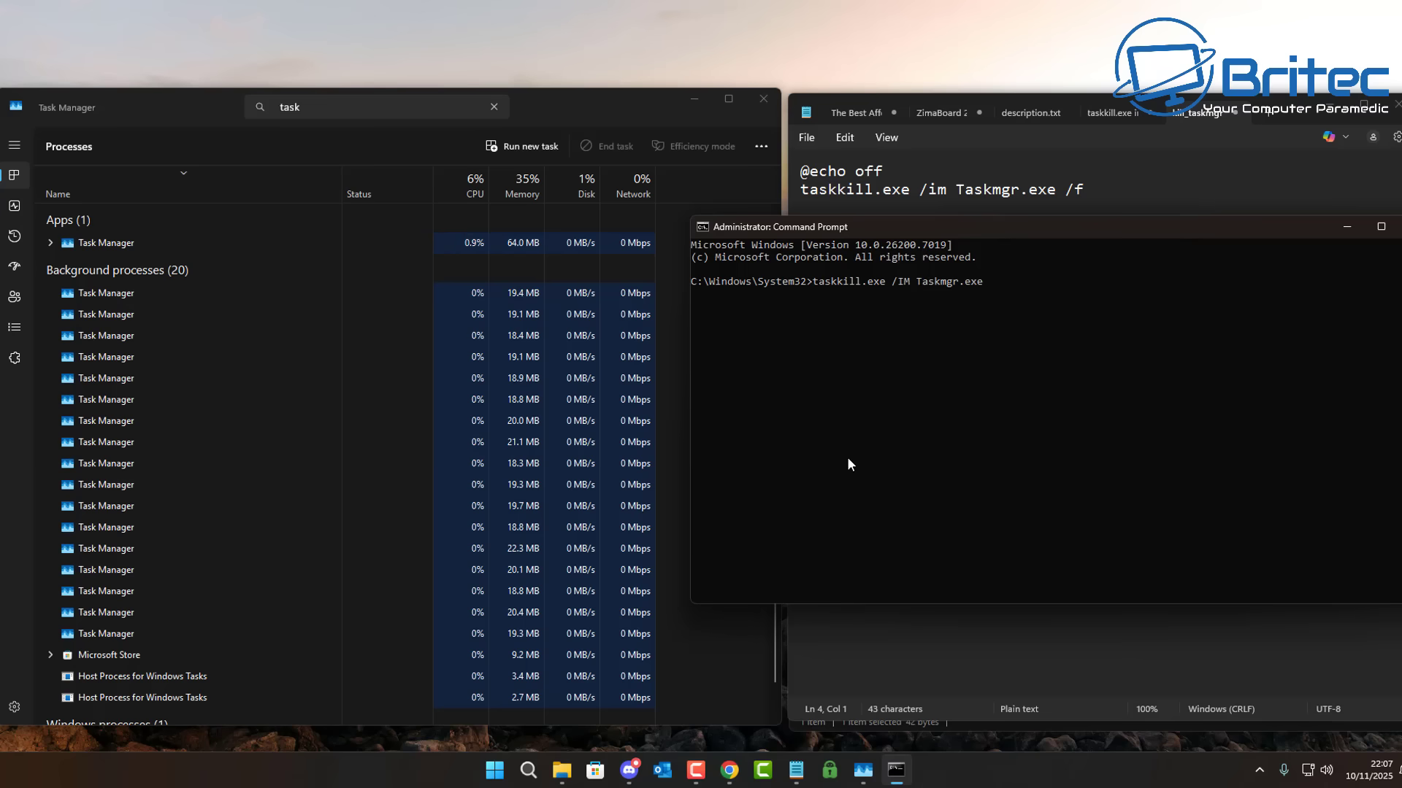
{"action": "type", "text": " /f"}
Run the taskkill command, terminating 18 Taskmgr.exe processes
{"action": "key", "text": "Return"}
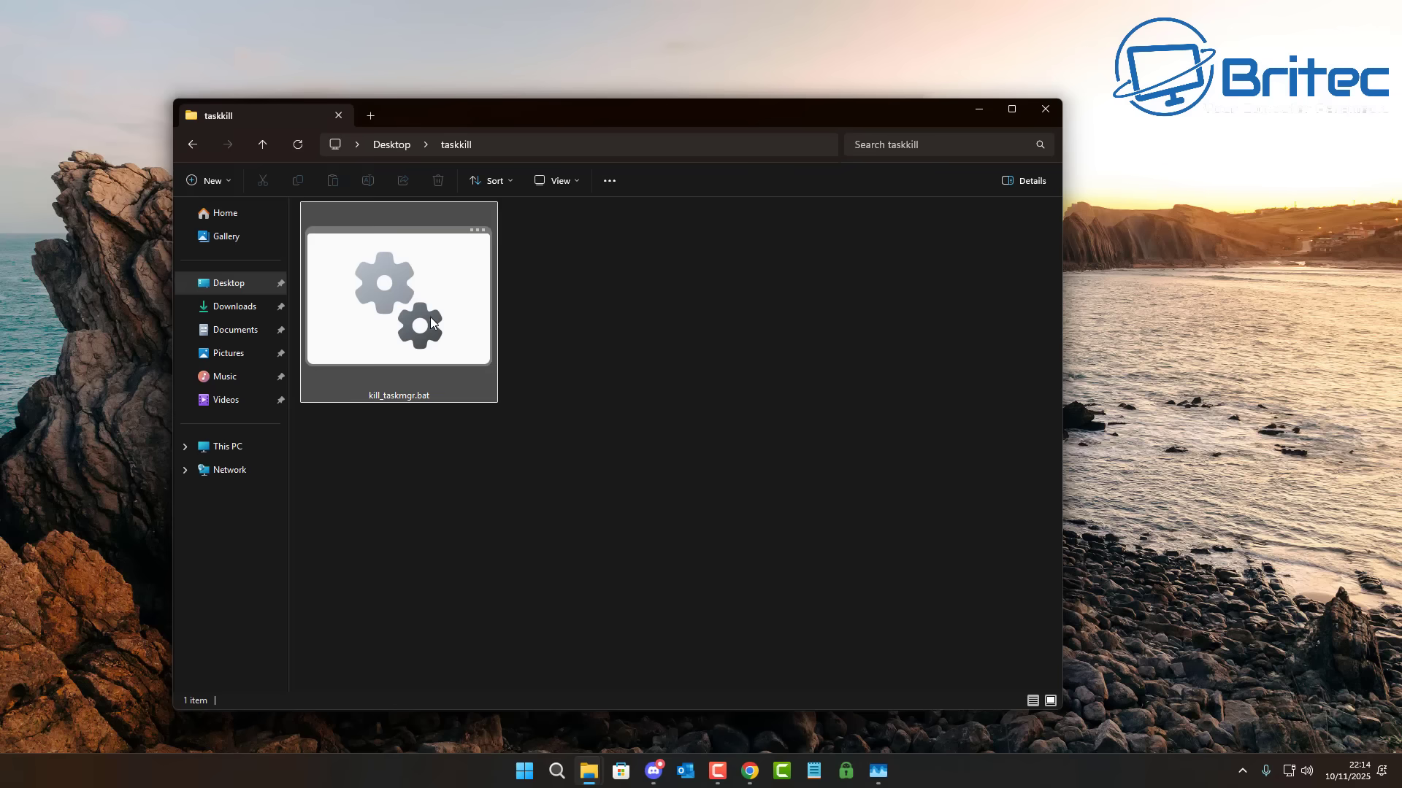
Copy kill_taskmgr.bat's path and start a new shortcut targeting 'cmd /c' plus that path
{"action": "right_click", "coordinate": [424, 301]}
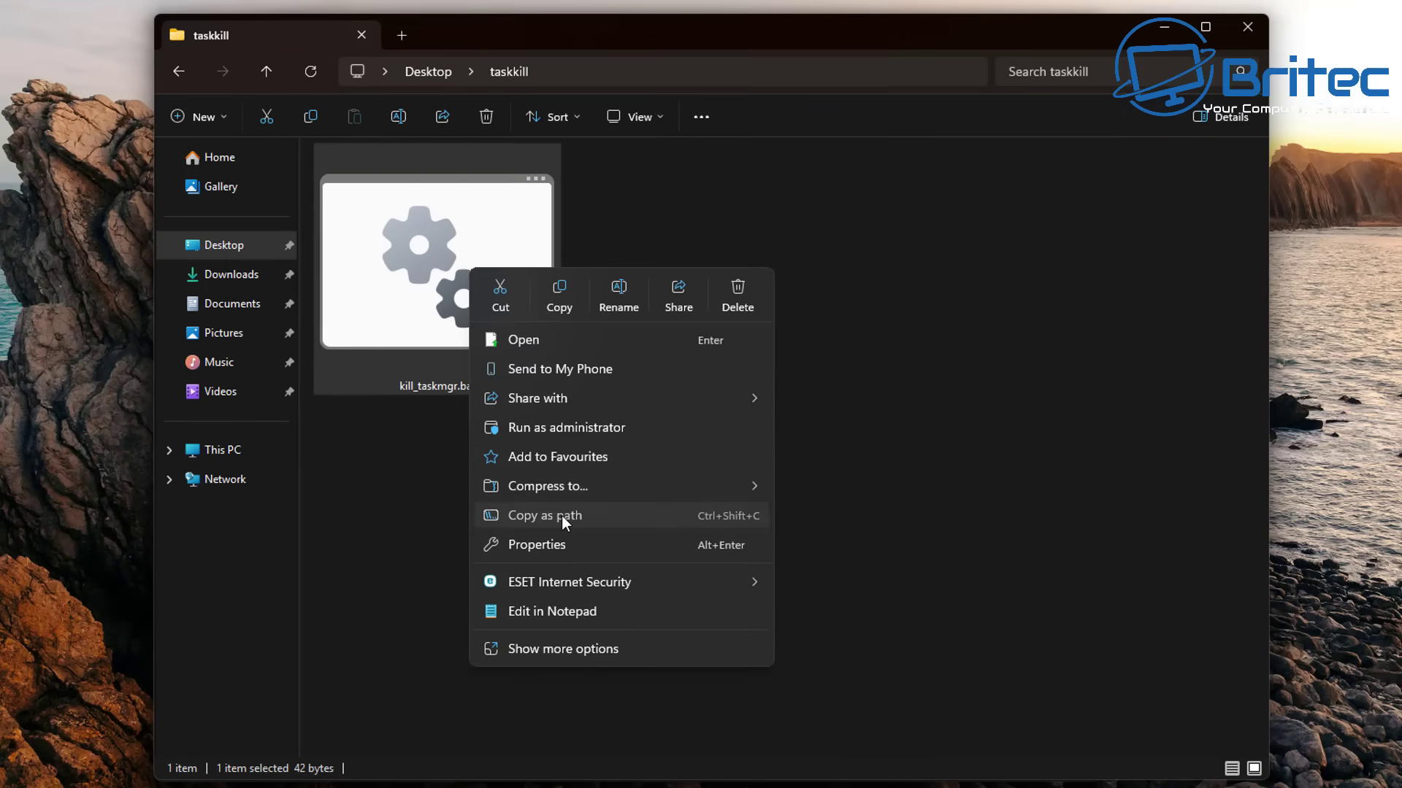
{"action": "left_click", "coordinate": [562, 515]}
{"action": "right_click", "coordinate": [697, 252]}
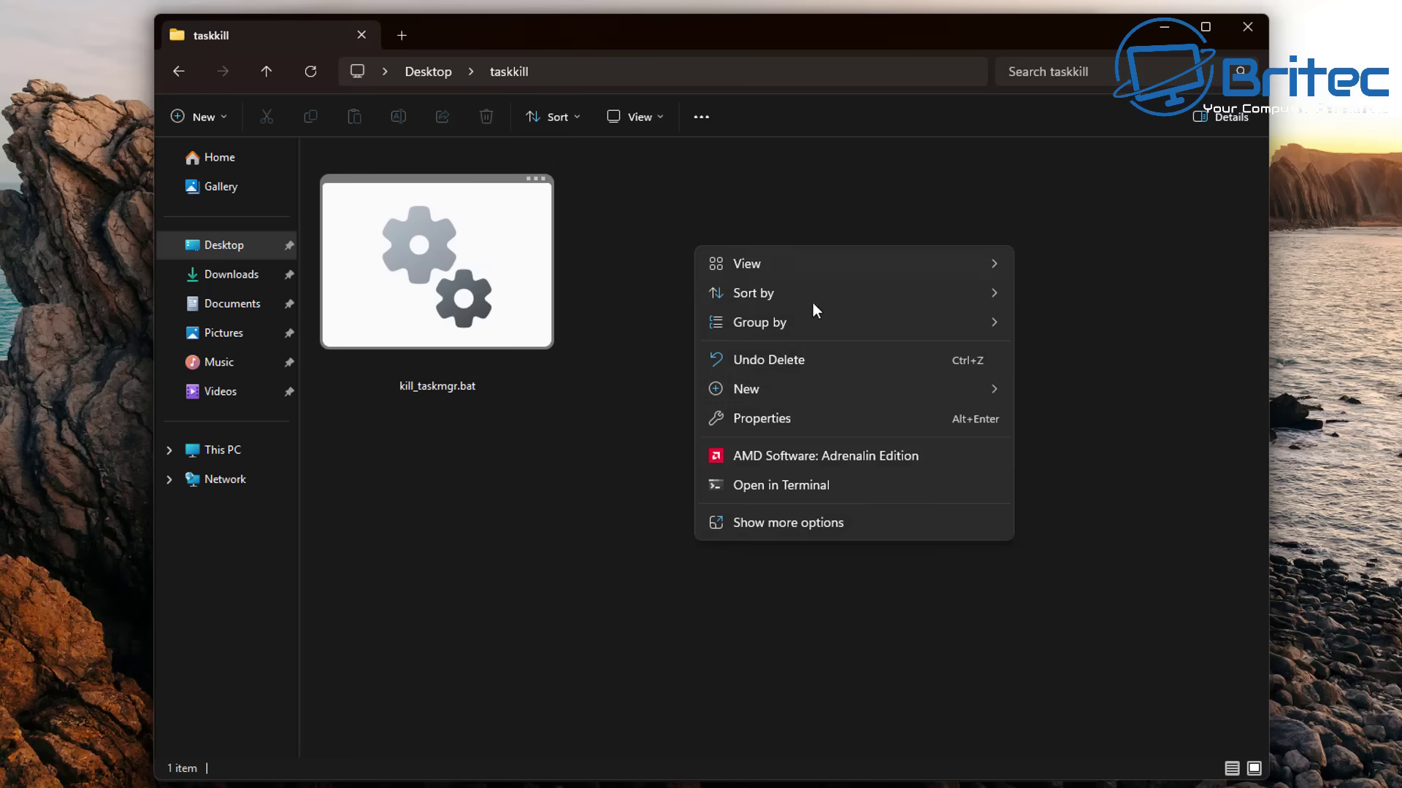
{"action": "mouse_move", "coordinate": [782, 400]}
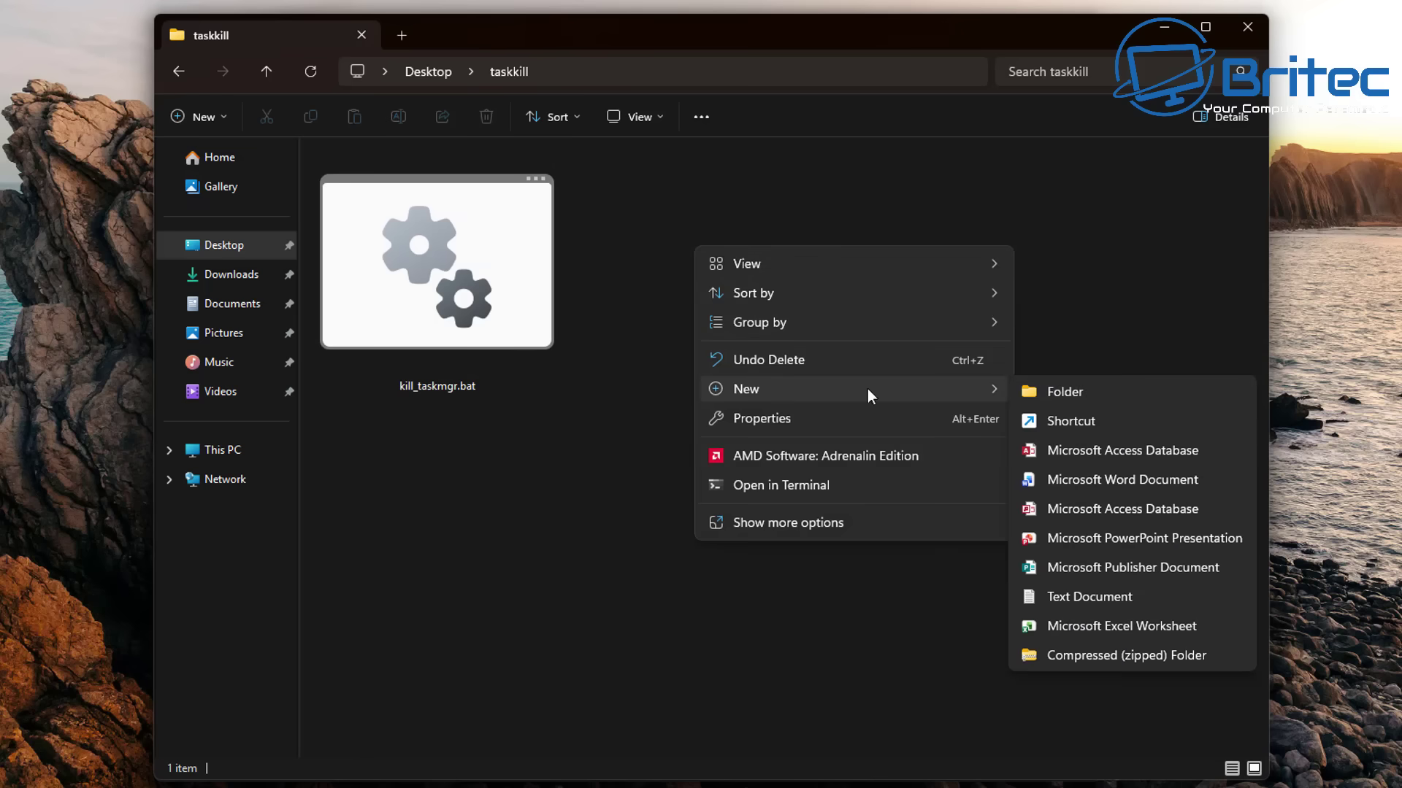
{"action": "left_click", "coordinate": [1083, 431]}
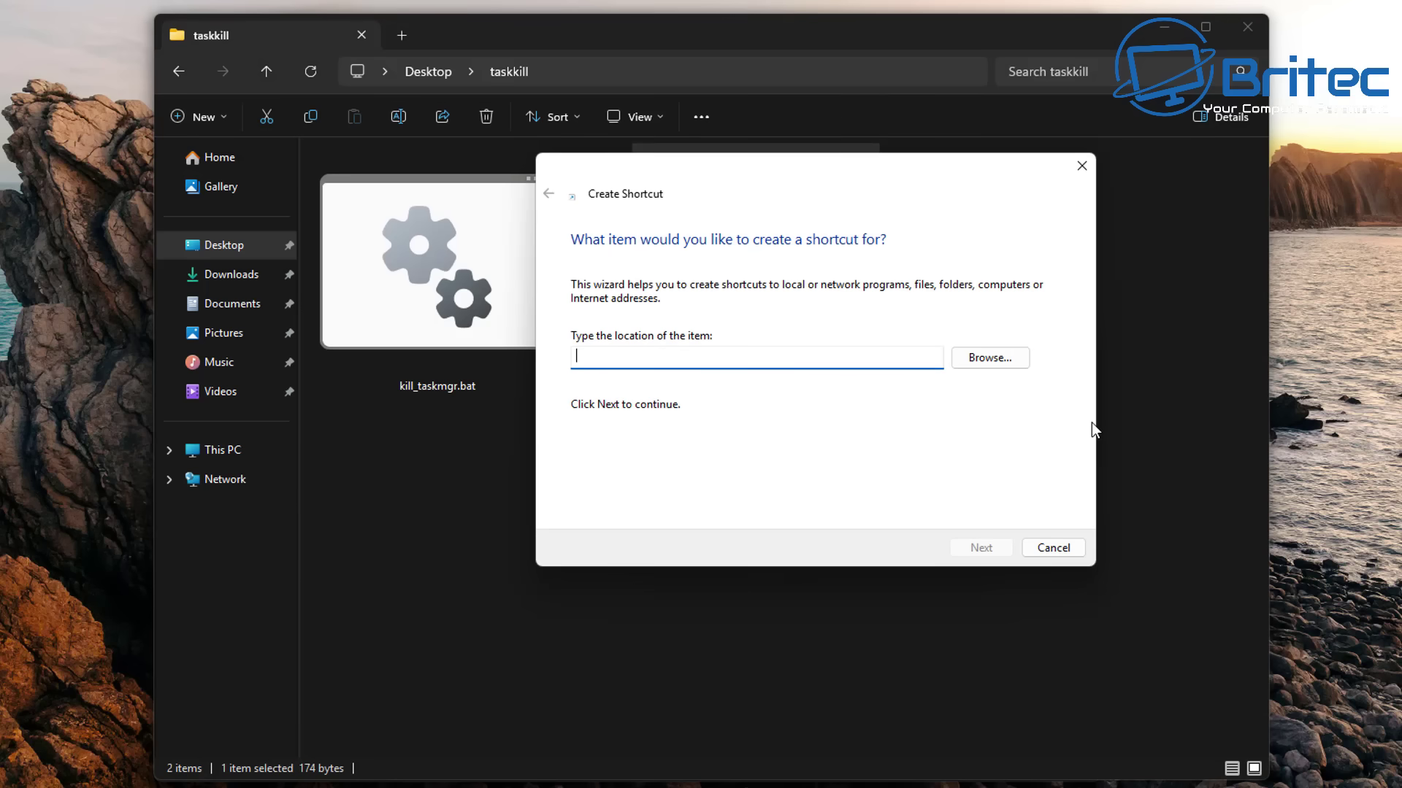
{"action": "type", "text": "cmd /c"}
{"action": "type", "text": "\"C:\\Users\\Adm1n\\Desktop\\taskkill\\kill_taskmgr.bat\""}
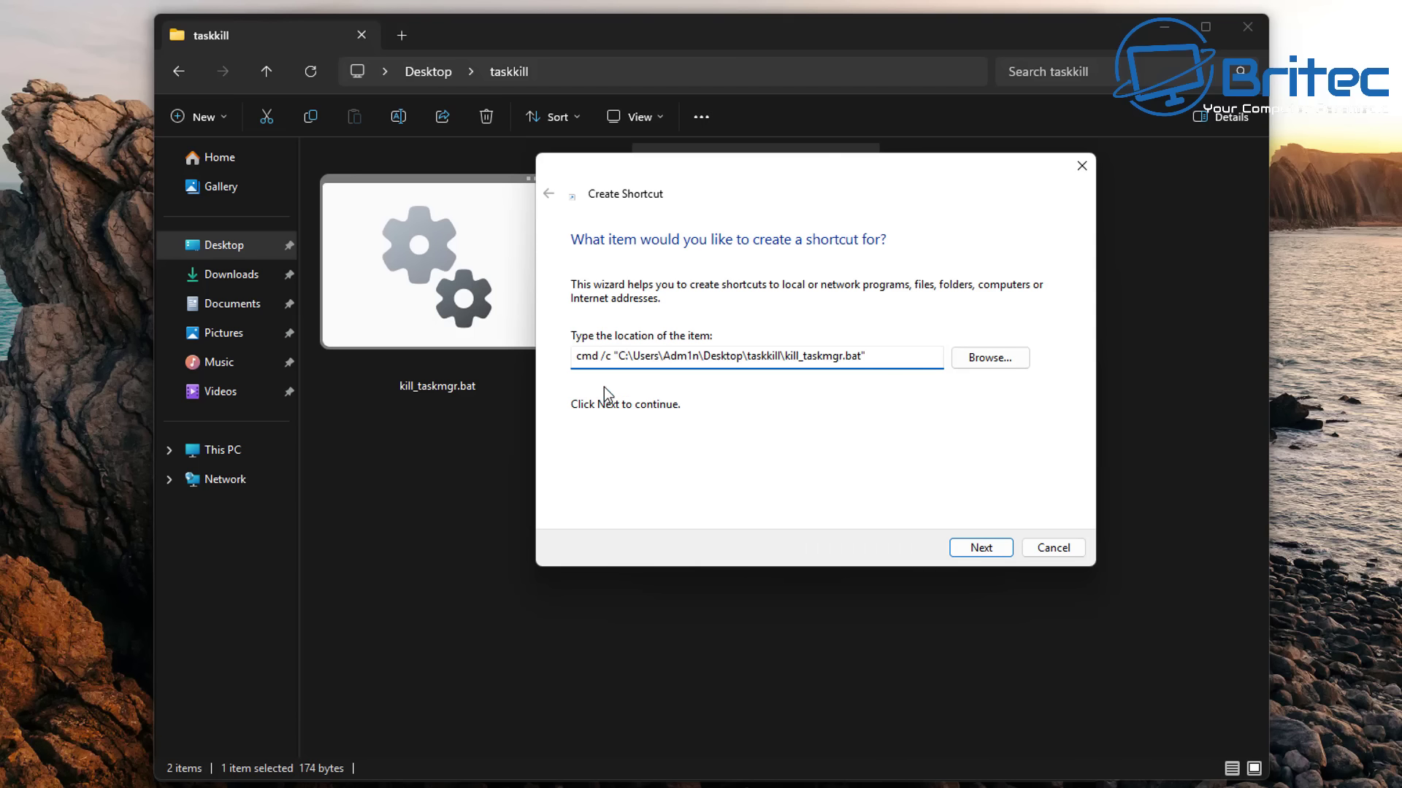
Name the shortcut 'Task Manager Clean' and finish creating it
{"action": "left_click", "coordinate": [981, 548]}
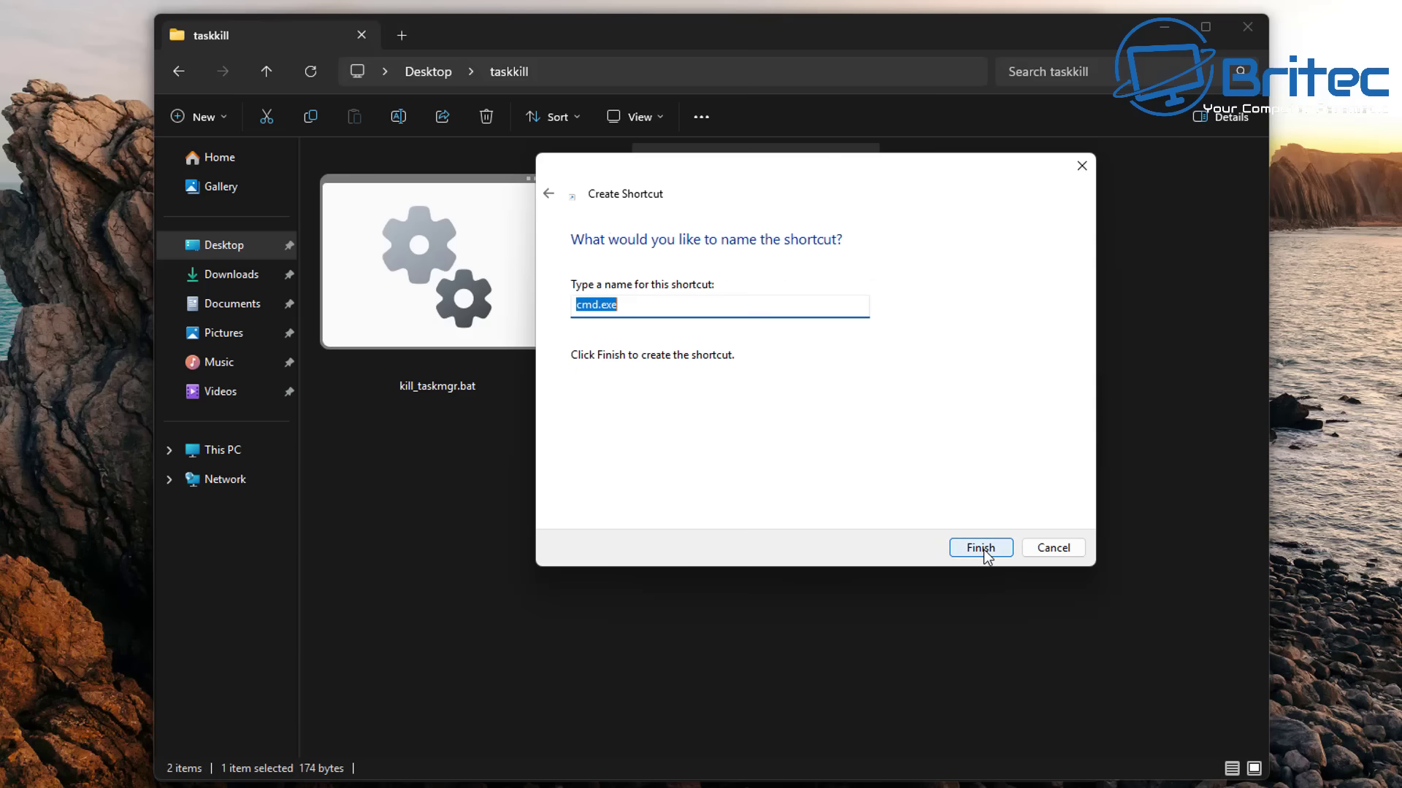
{"action": "left_click_drag", "start_coordinate": [632, 307], "coordinate": [576, 318]}
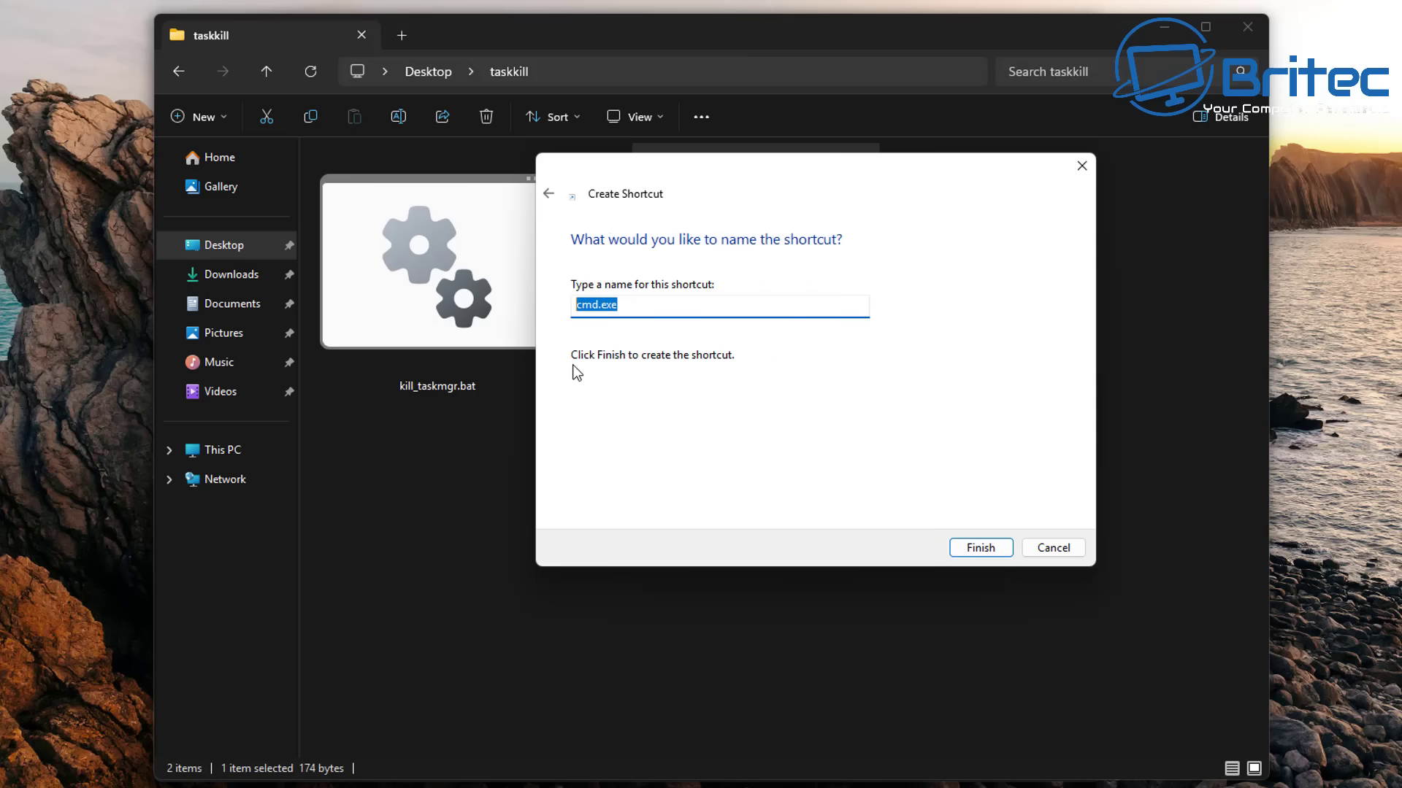
{"action": "type", "text": "Task Manager Clean"}
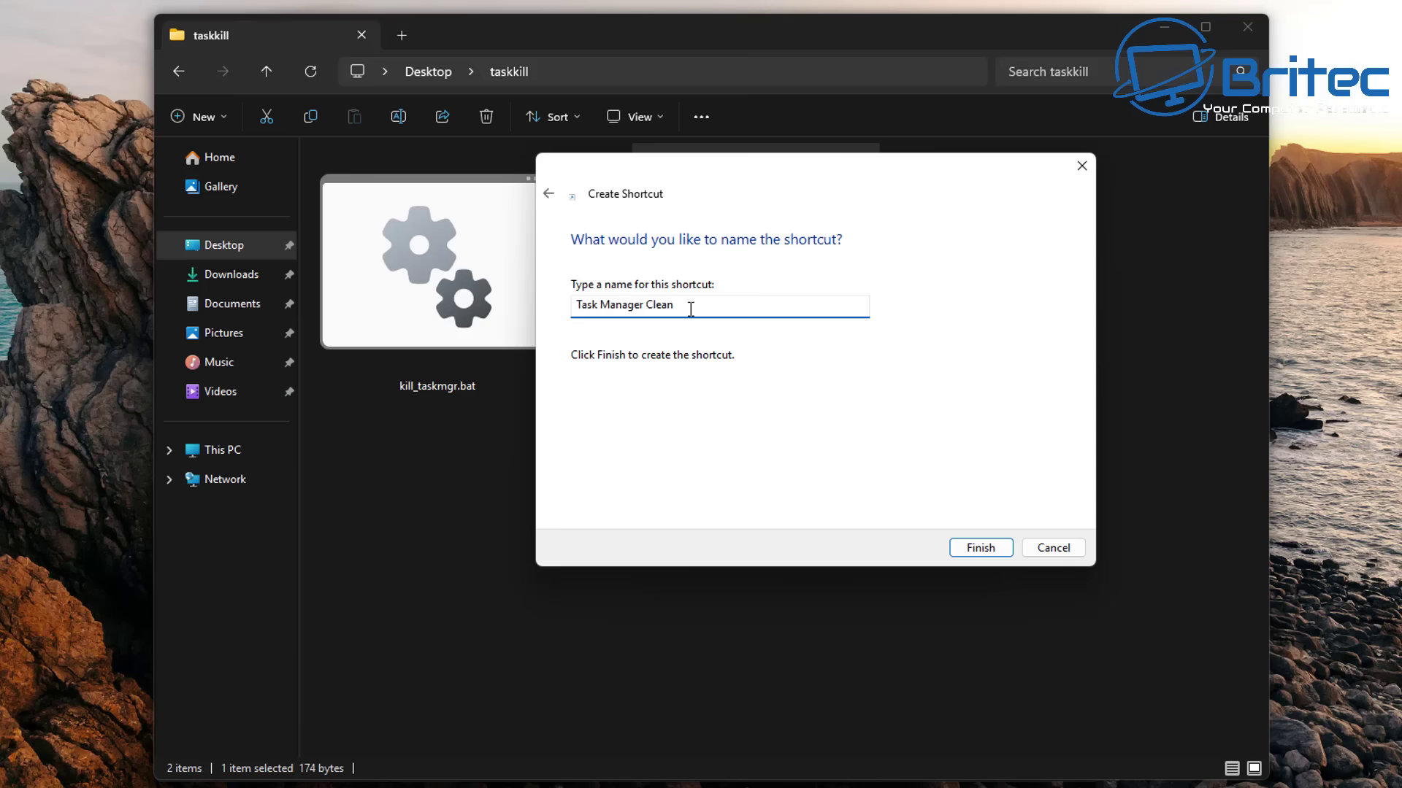
{"action": "left_click", "coordinate": [980, 549]}
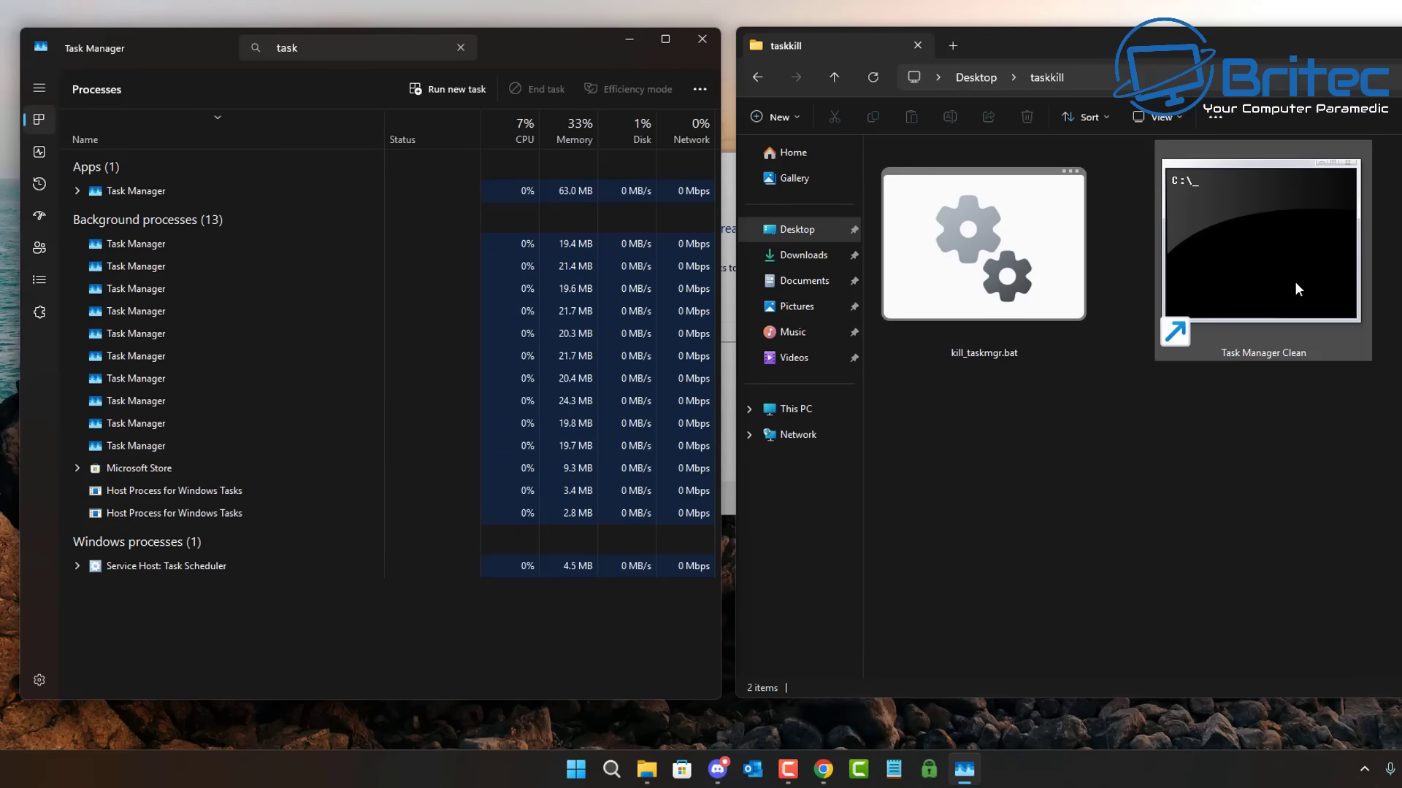
Run Task Manager Clean as administrator, then check Task Manager's 'task'-filtered list
{"action": "right_click", "coordinate": [1268, 280]}
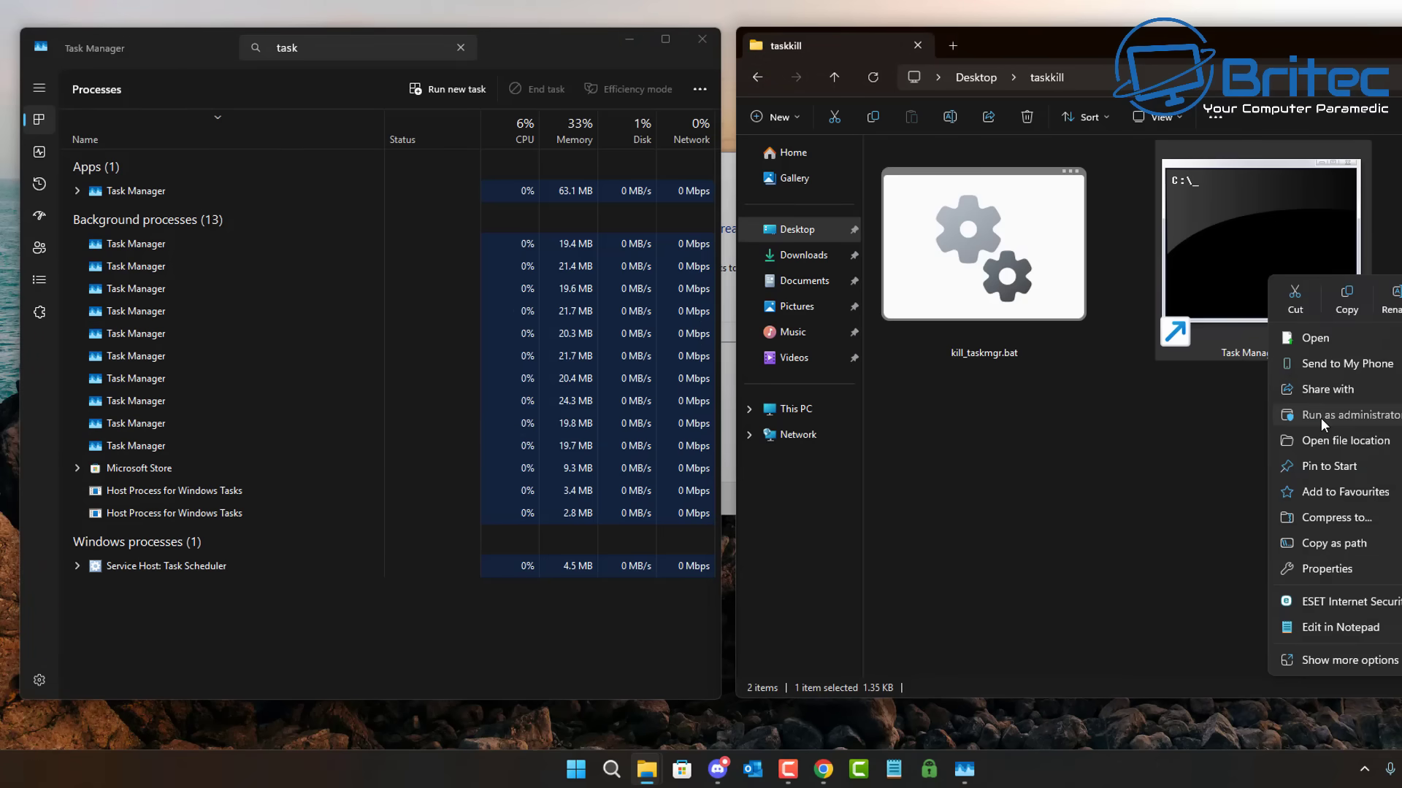
{"action": "left_click", "coordinate": [1321, 417]}
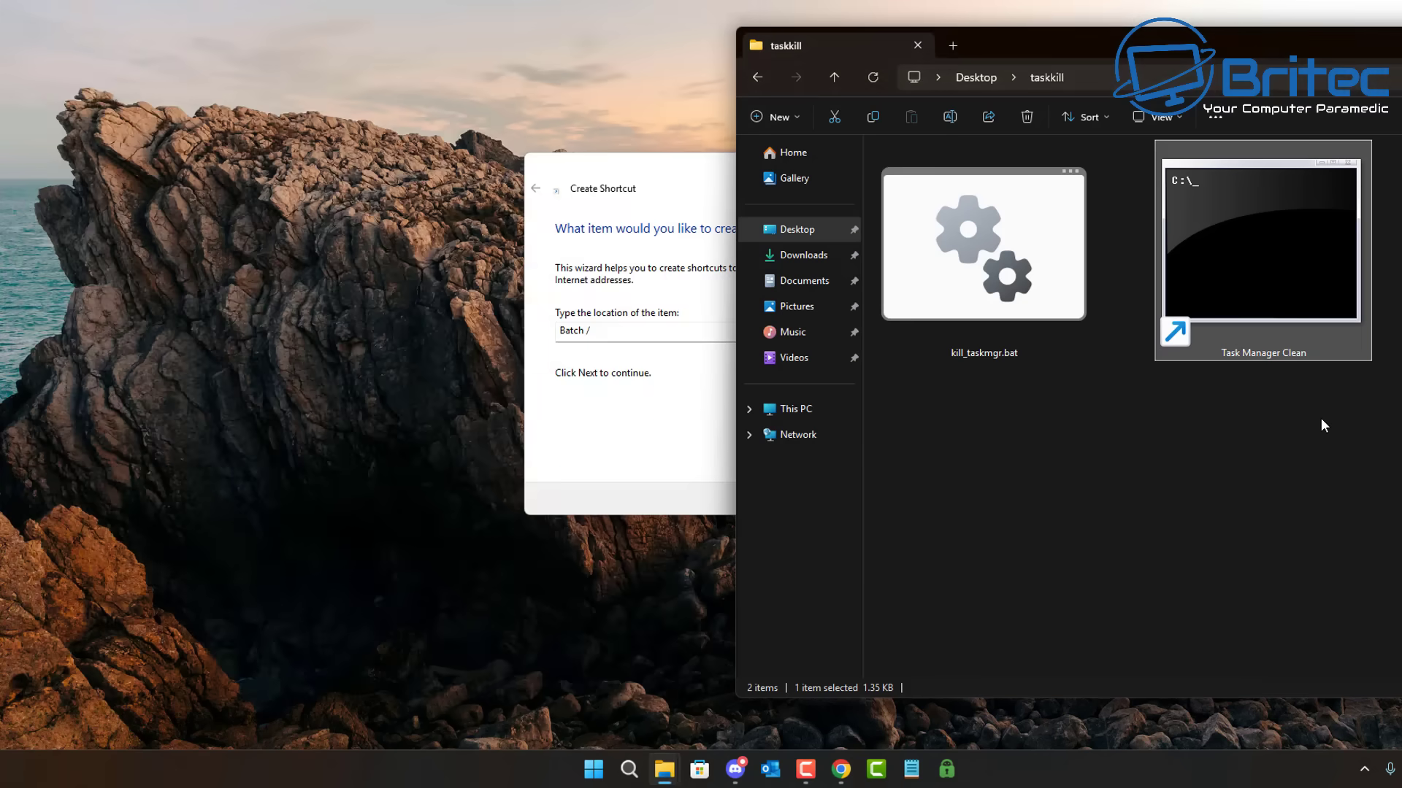
{"action": "right_click", "coordinate": [445, 775]}
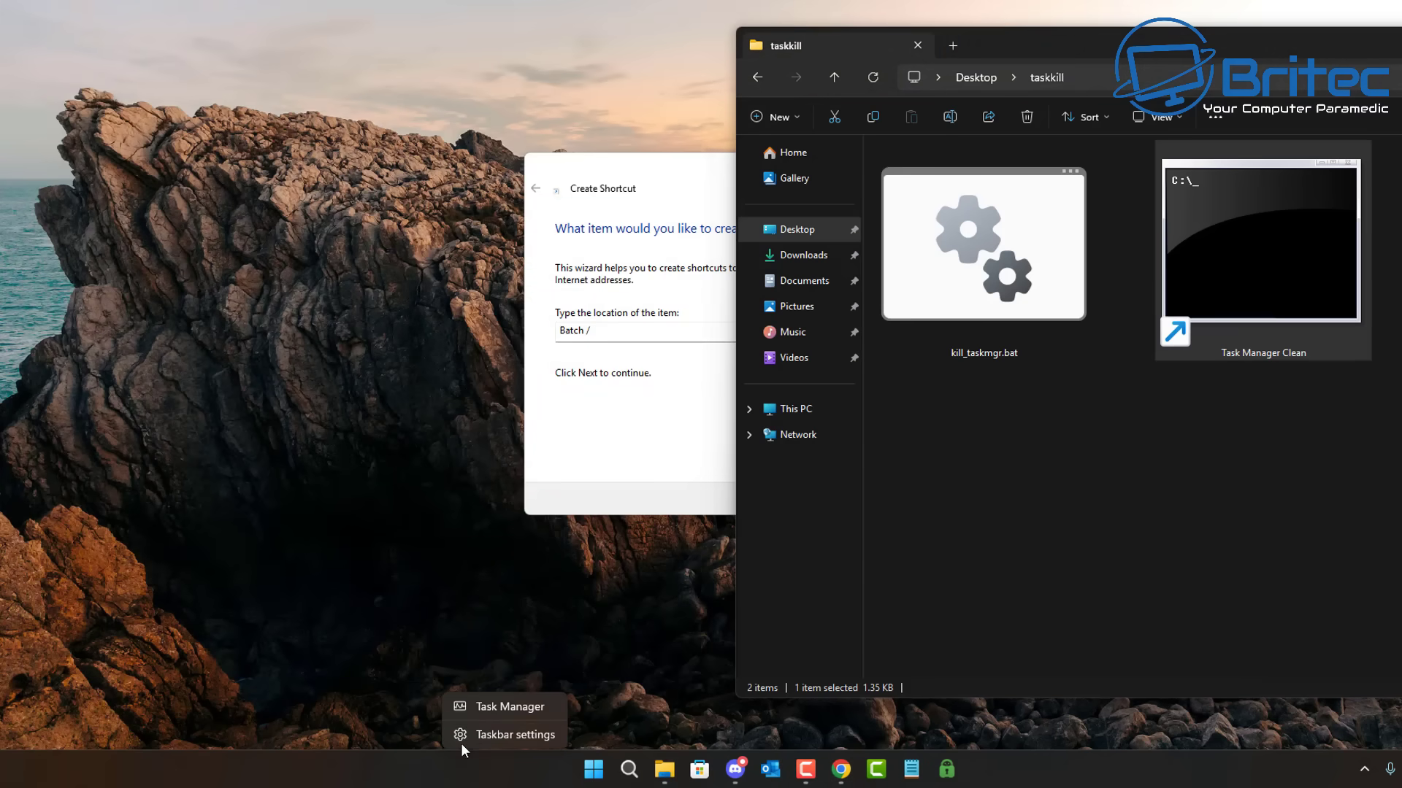
{"action": "left_click", "coordinate": [494, 705]}
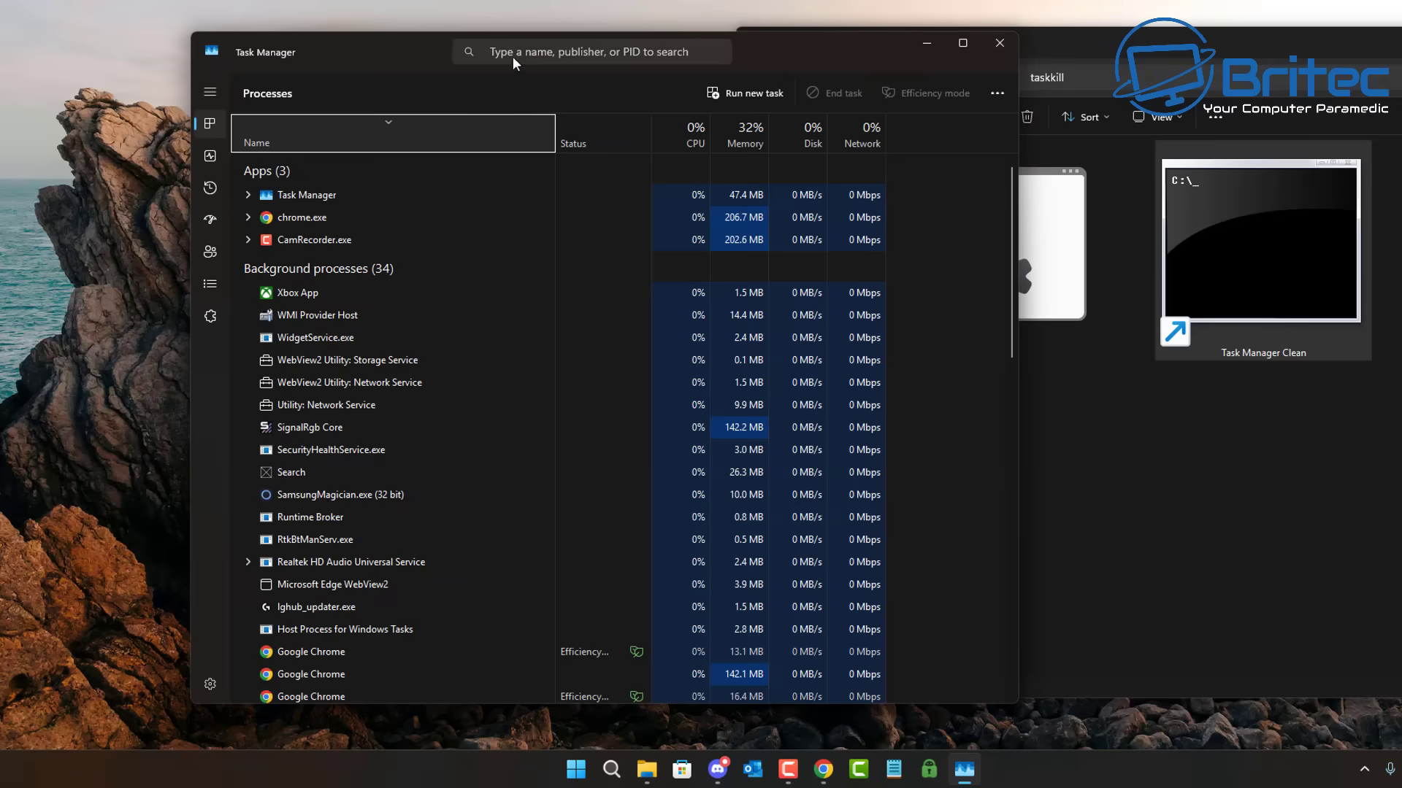
{"action": "type", "text": "task"}
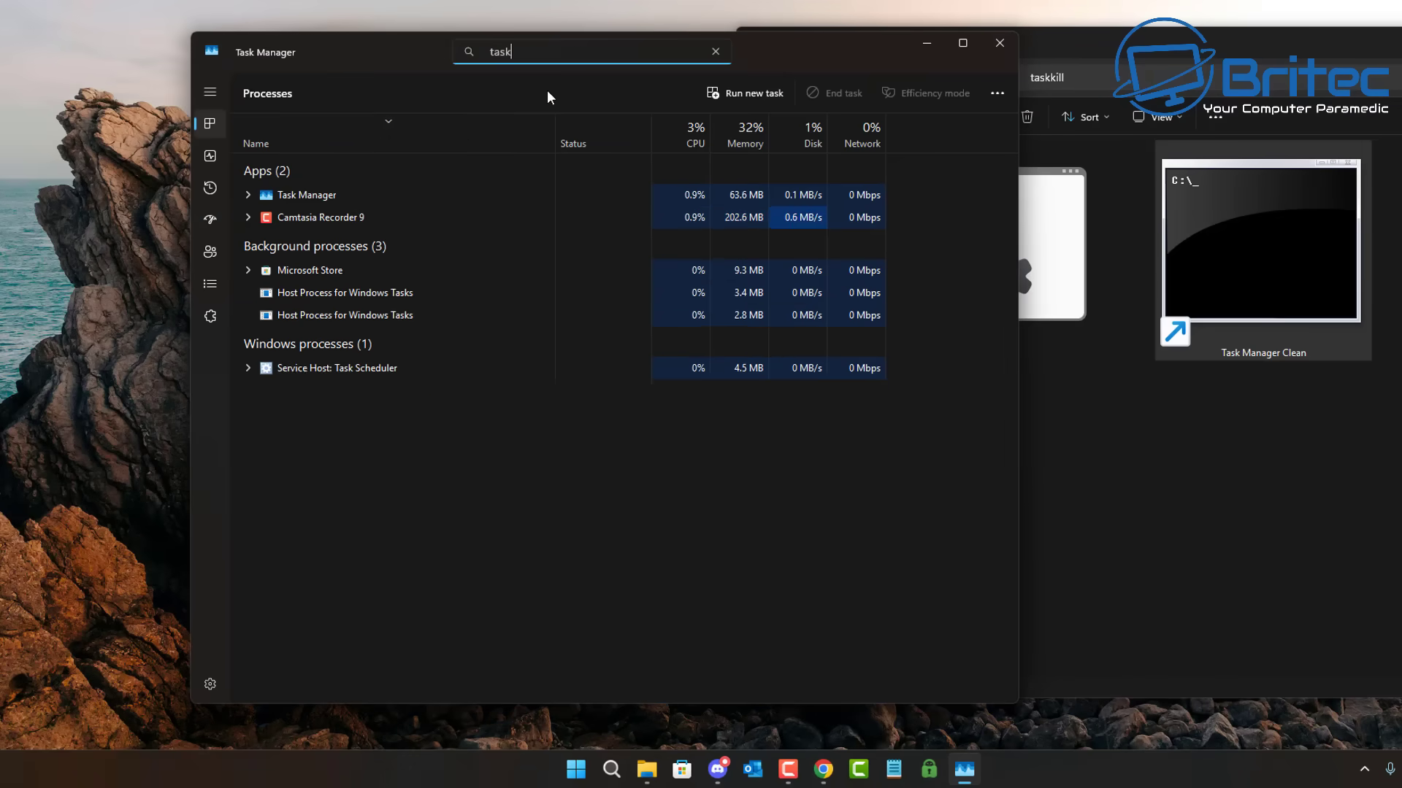
{"action": "left_click", "coordinate": [998, 43]}
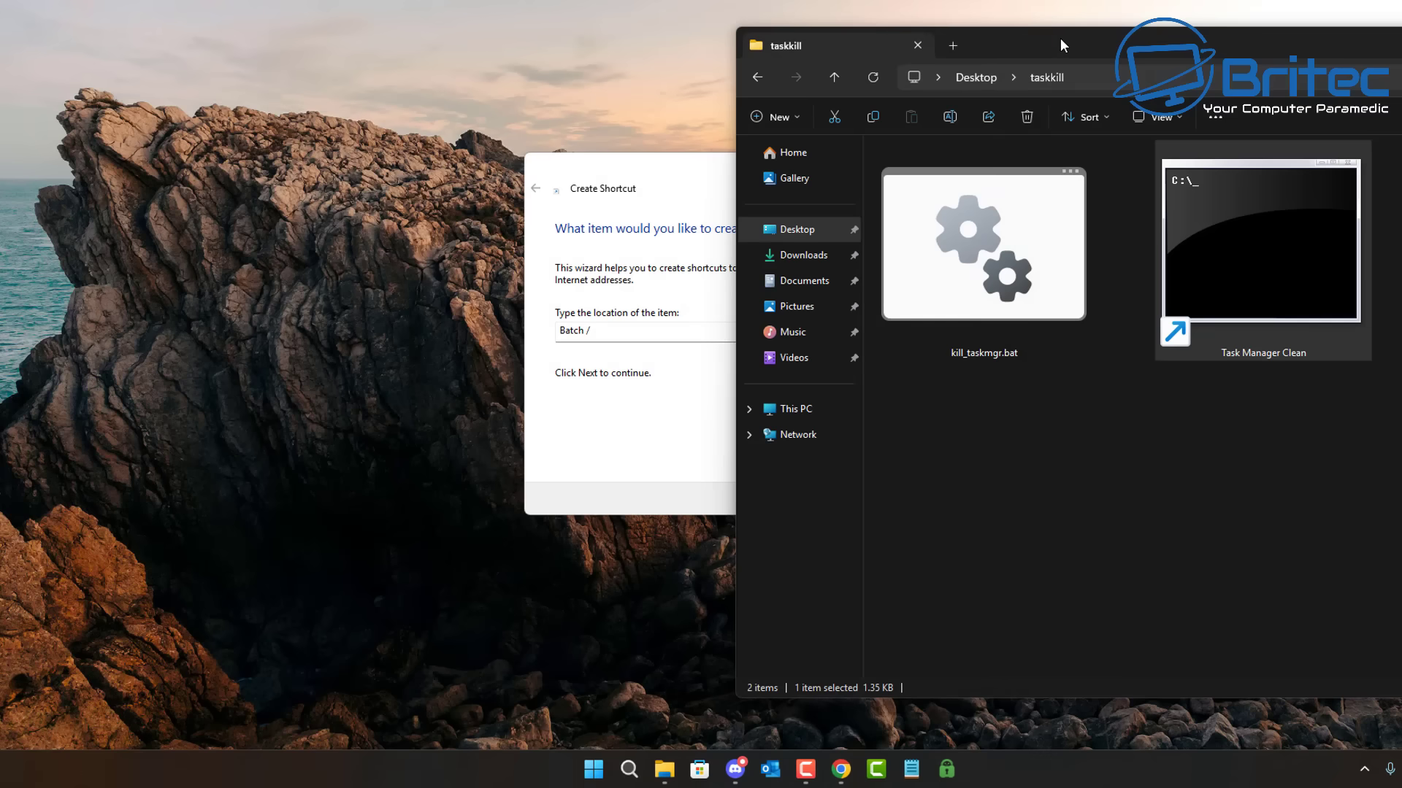
Cancel the leftover shortcut wizard and pin Task Manager Clean to the taskbar
{"action": "left_click", "coordinate": [634, 163]}
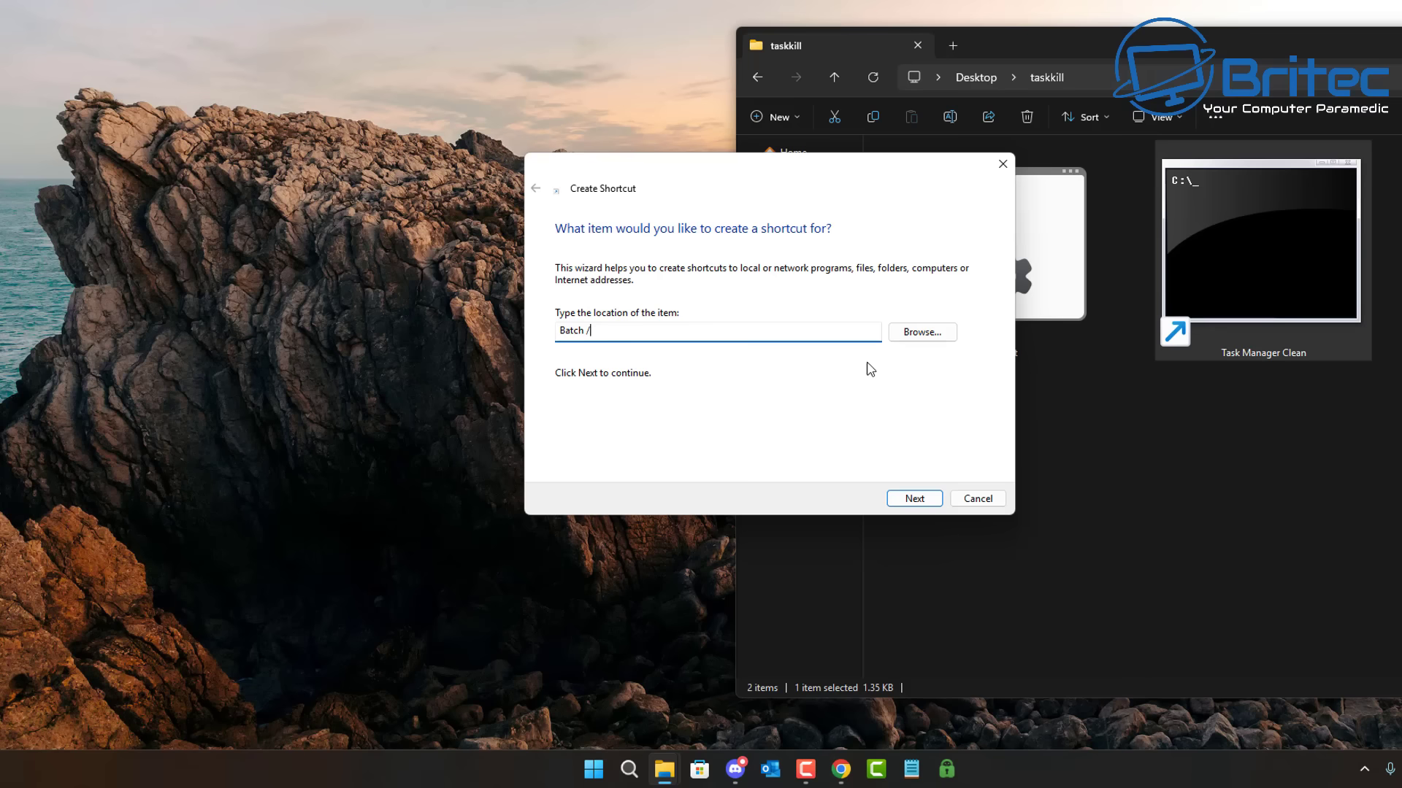
{"action": "left_click", "coordinate": [981, 499]}
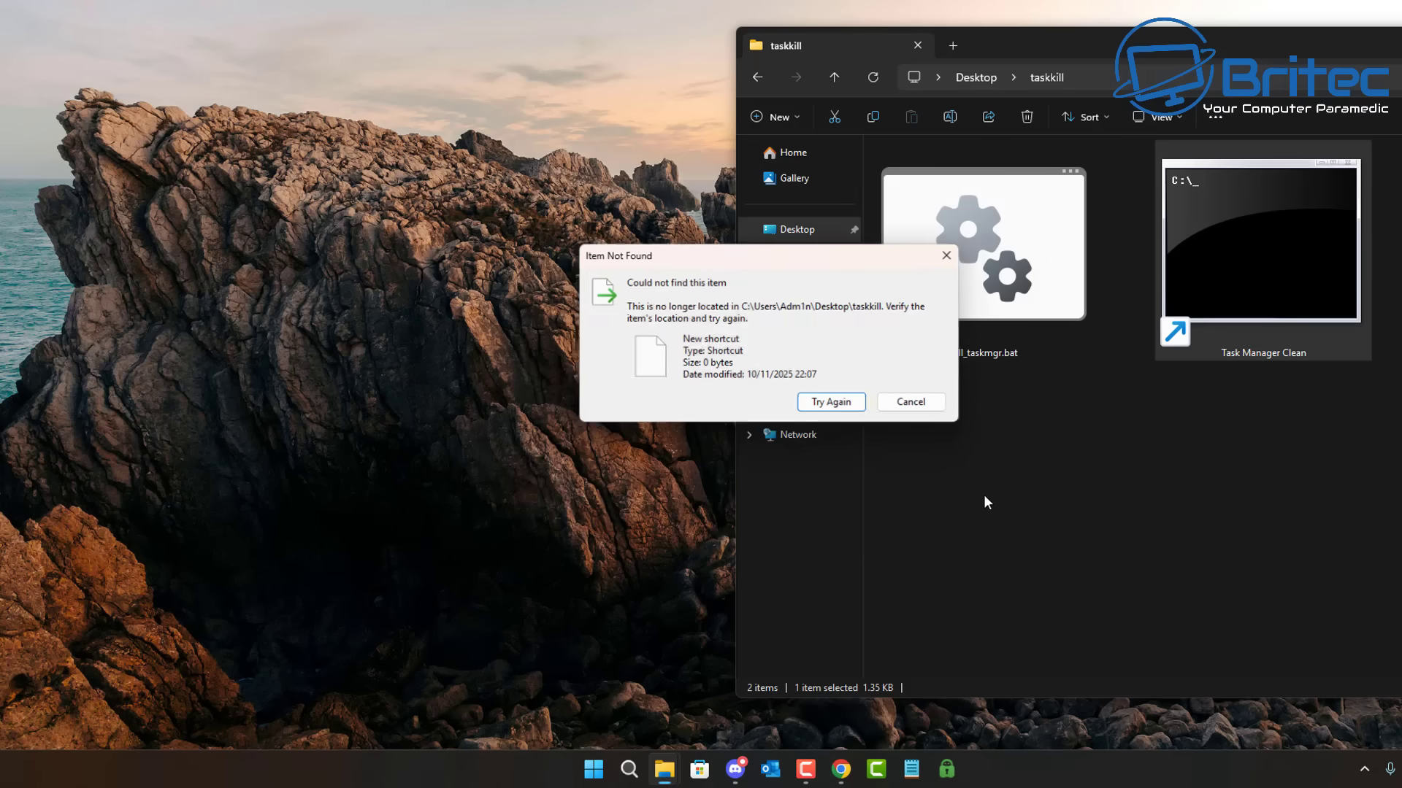
{"action": "left_click", "coordinate": [905, 403]}
{"action": "left_click_drag", "start_coordinate": [1245, 56], "coordinate": [772, 52]}
{"action": "left_click_drag", "start_coordinate": [773, 262], "coordinate": [997, 781]}
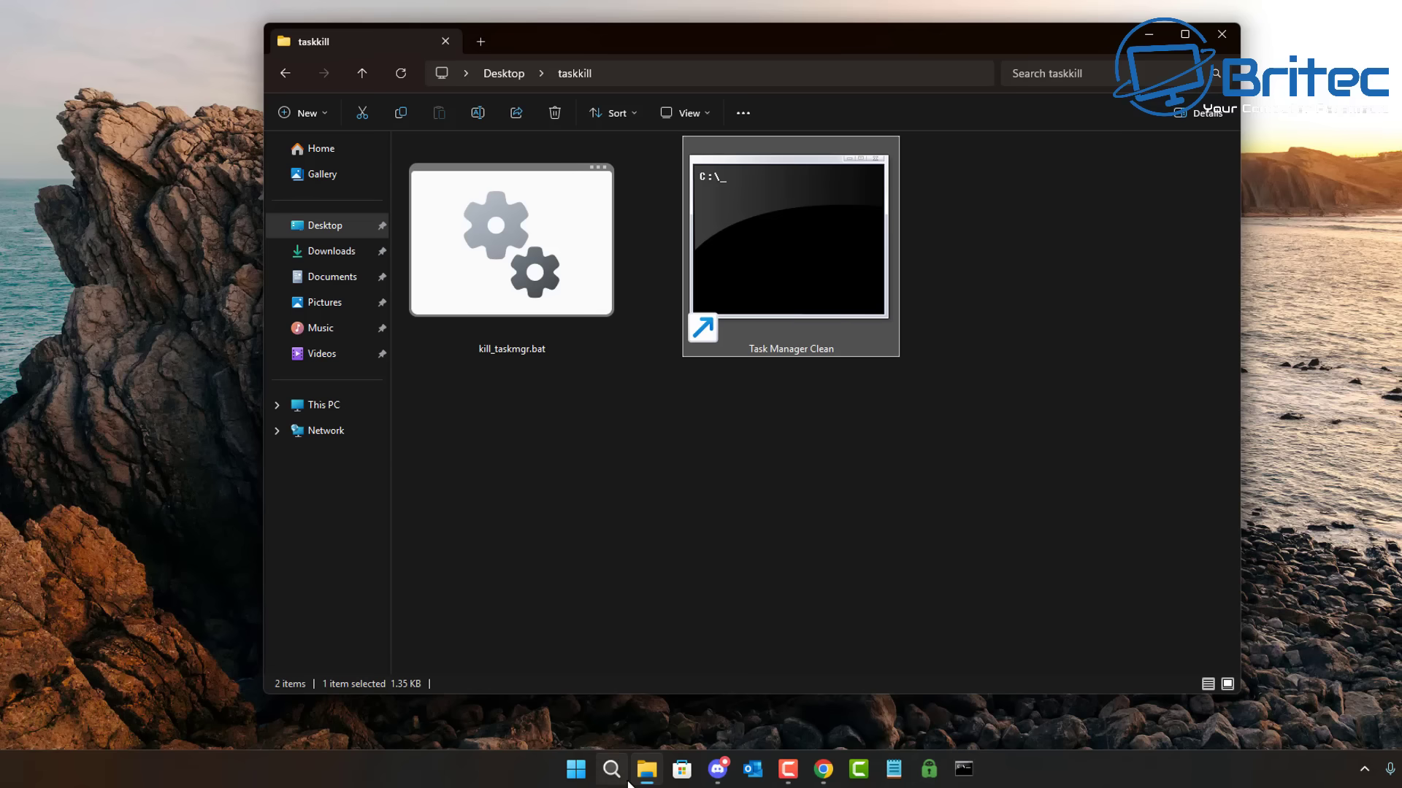
Relaunch Task Manager several times to create duplicates, then filter by 'task'
{"action": "right_click", "coordinate": [505, 773]}
{"action": "left_click", "coordinate": [555, 714]}
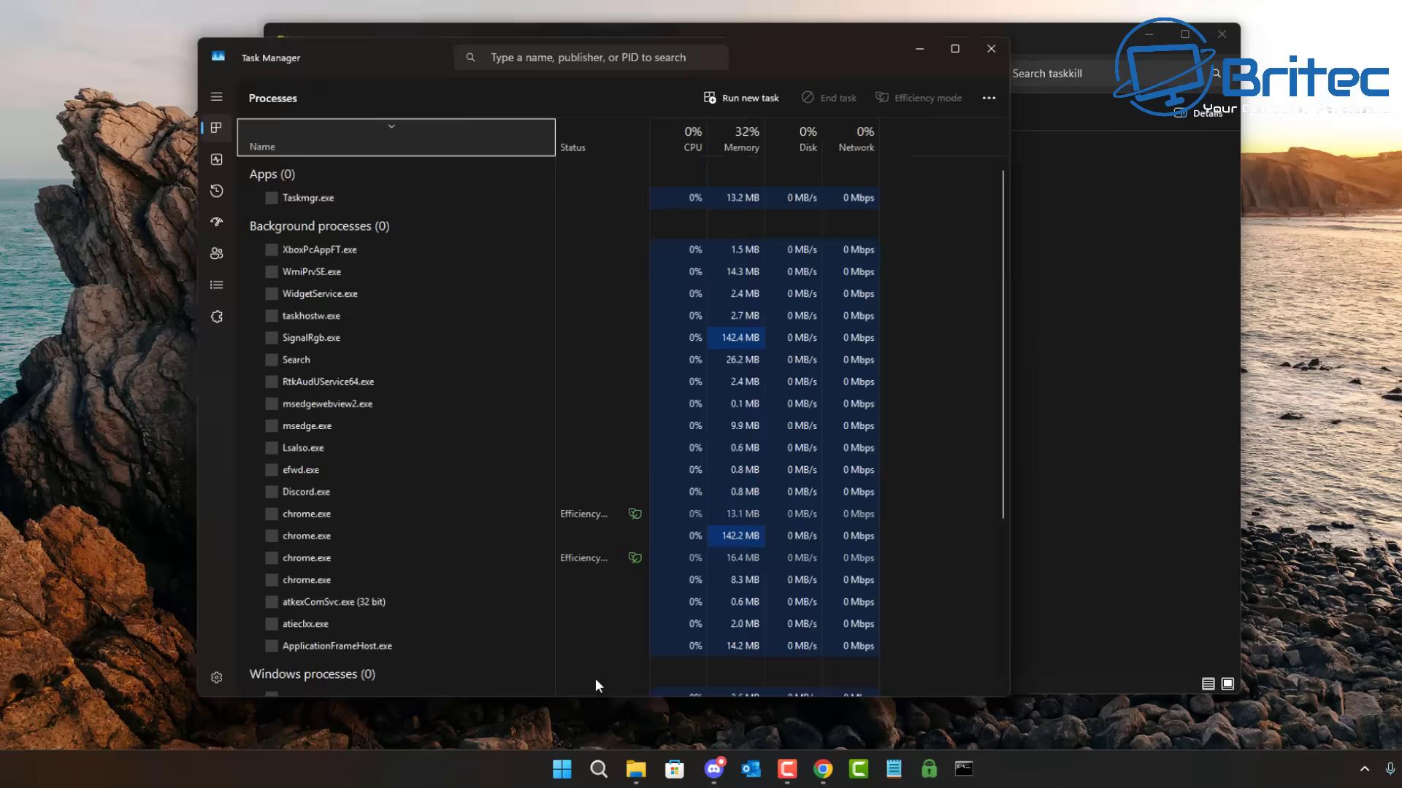
{"action": "left_click_drag", "start_coordinate": [402, 57], "coordinate": [473, 54]}
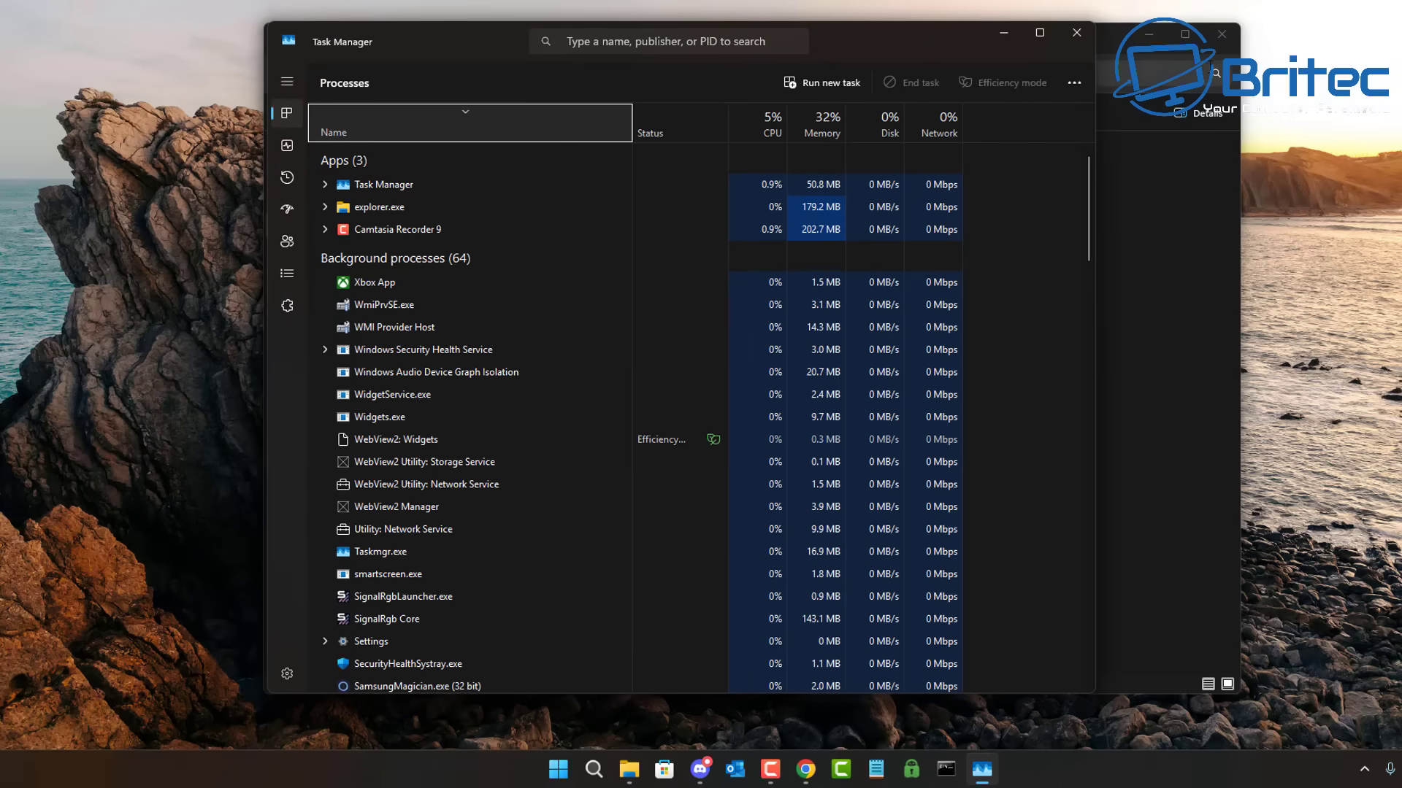
{"action": "left_click", "coordinate": [1075, 30]}
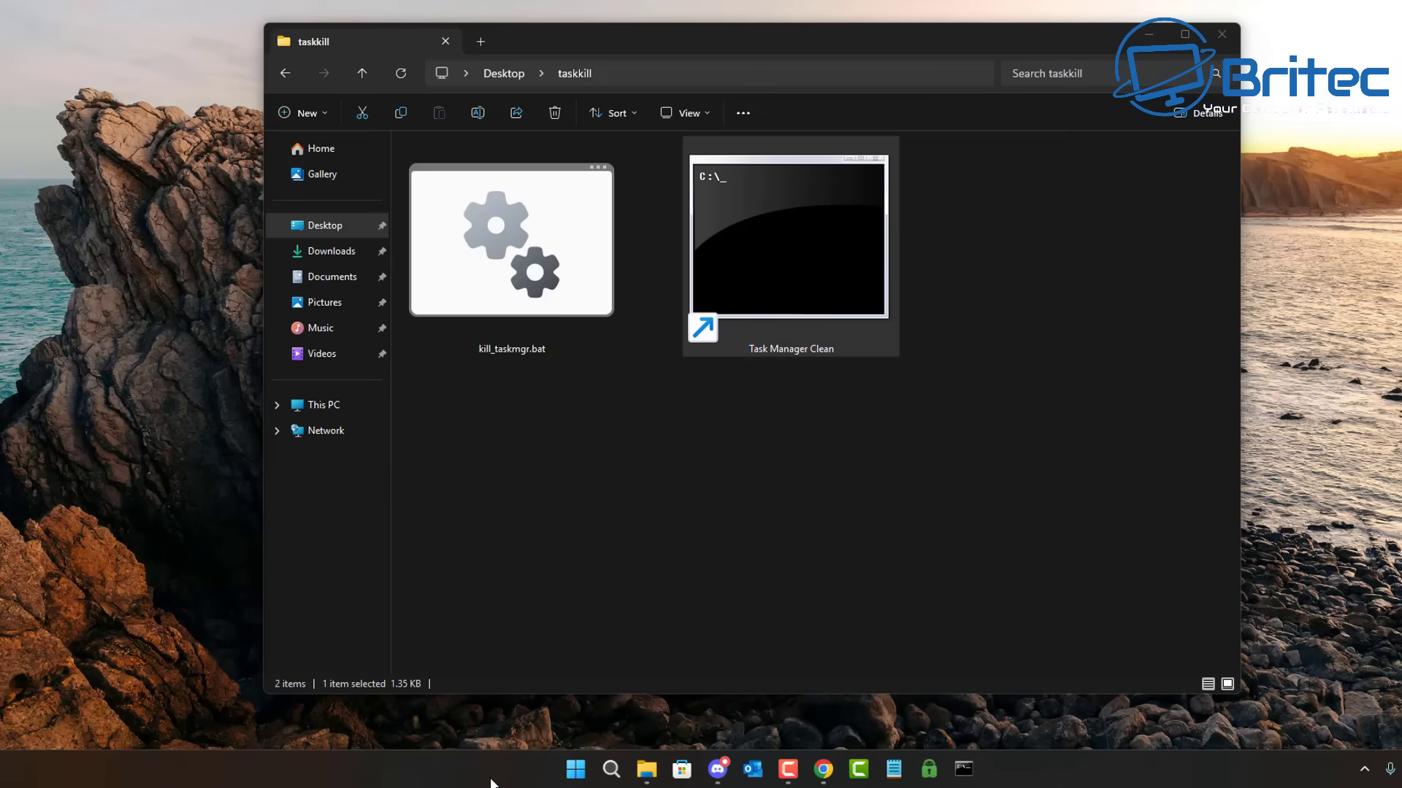
{"action": "right_click", "coordinate": [545, 773]}
{"action": "left_click", "coordinate": [584, 708]}
{"action": "left_click", "coordinate": [1080, 30]}
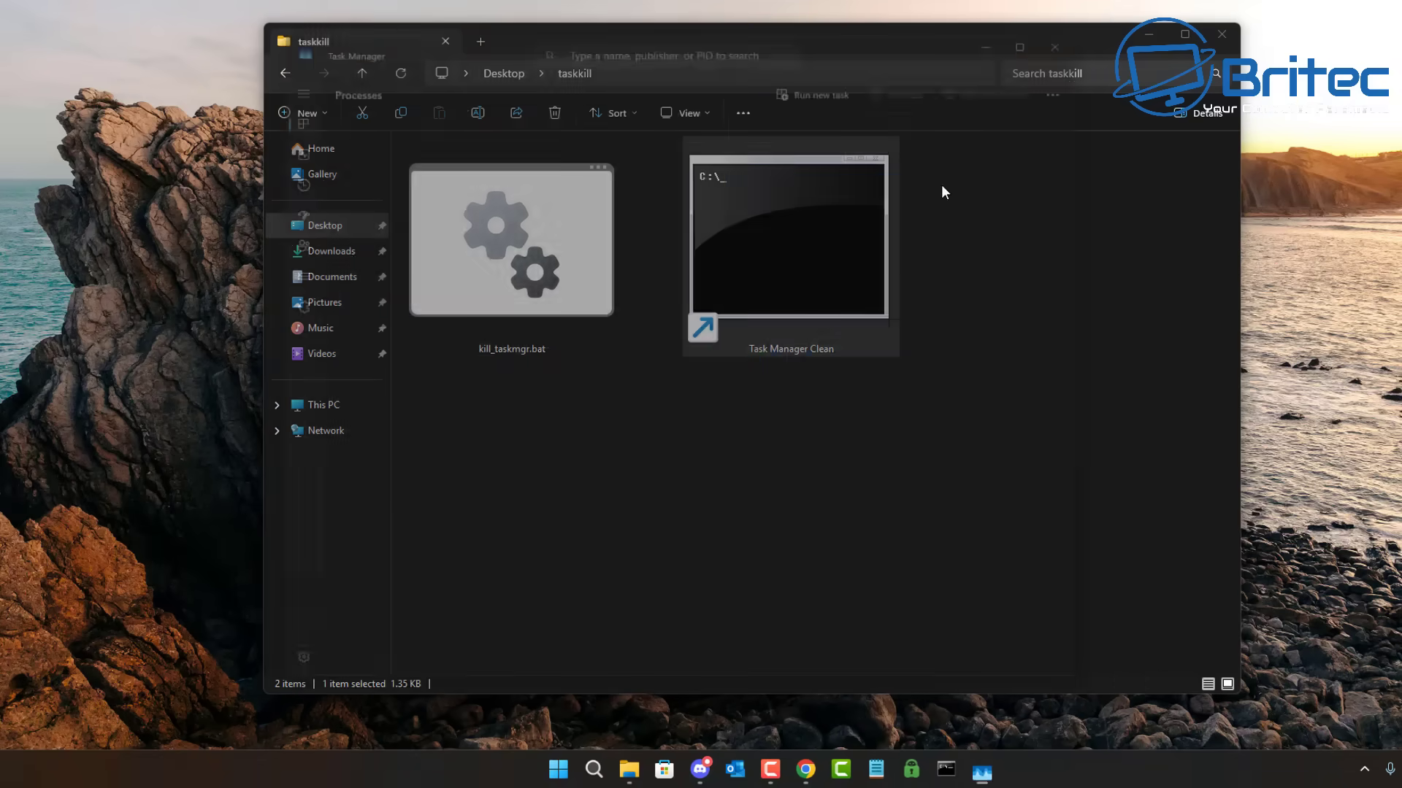
{"action": "right_click", "coordinate": [510, 774]}
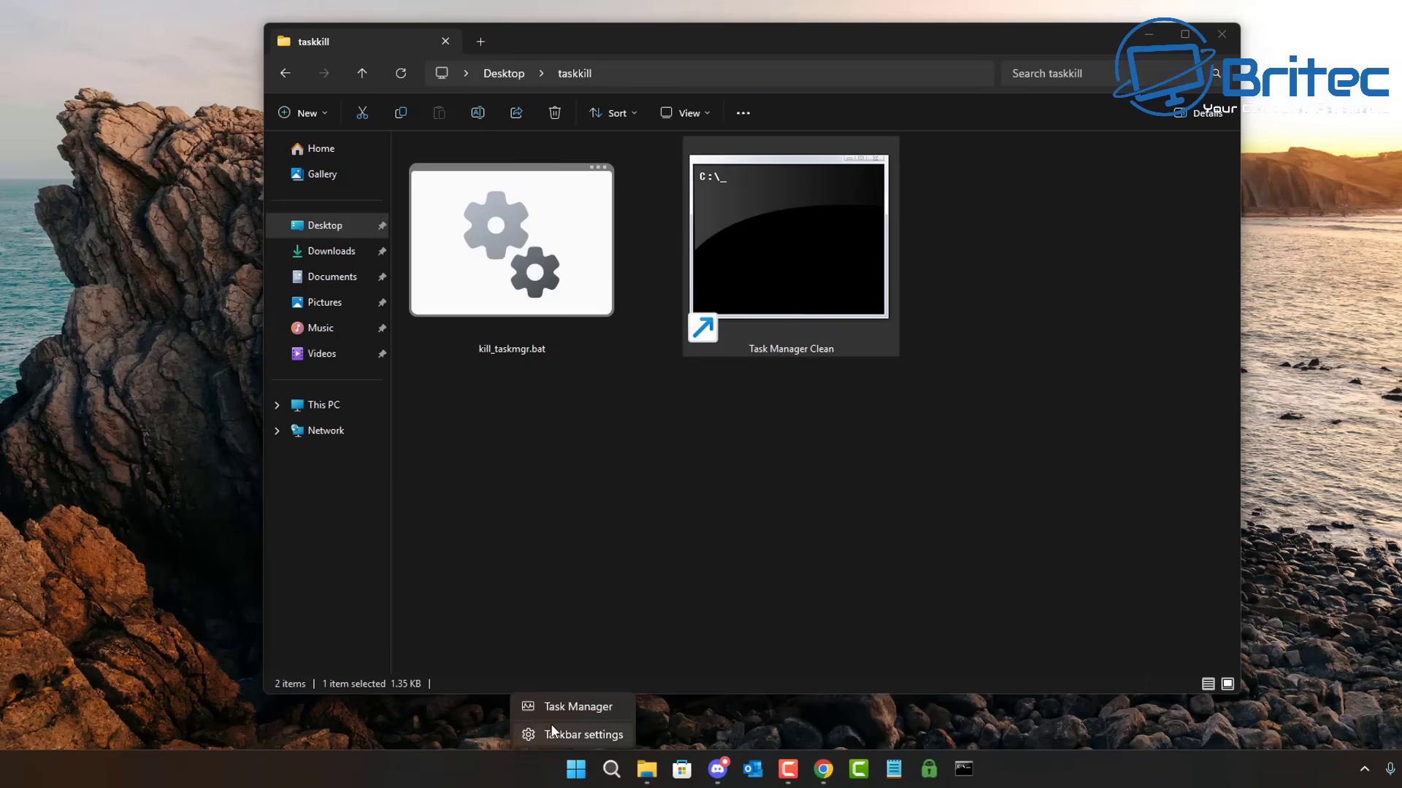
{"action": "left_click", "coordinate": [572, 706]}
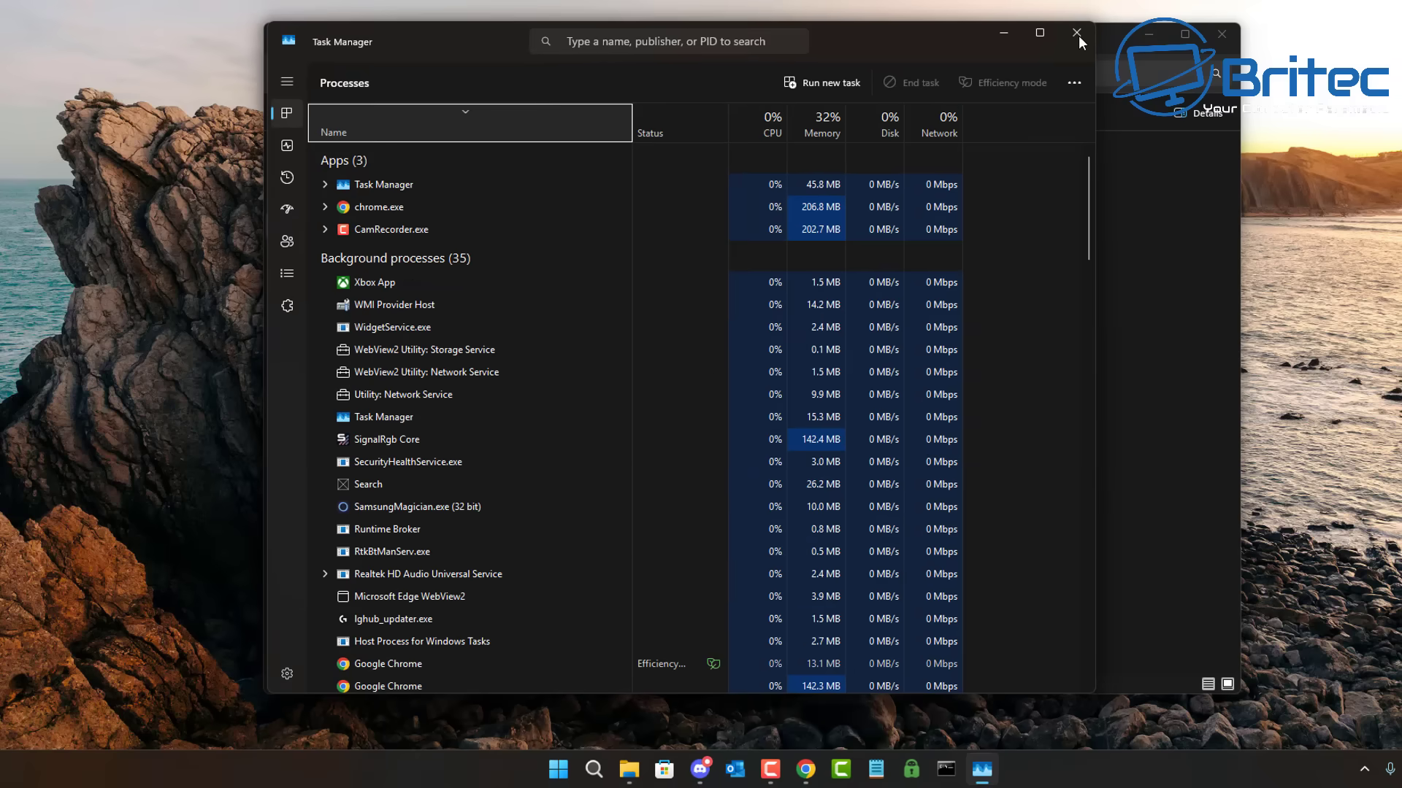
{"action": "left_click", "coordinate": [600, 38]}
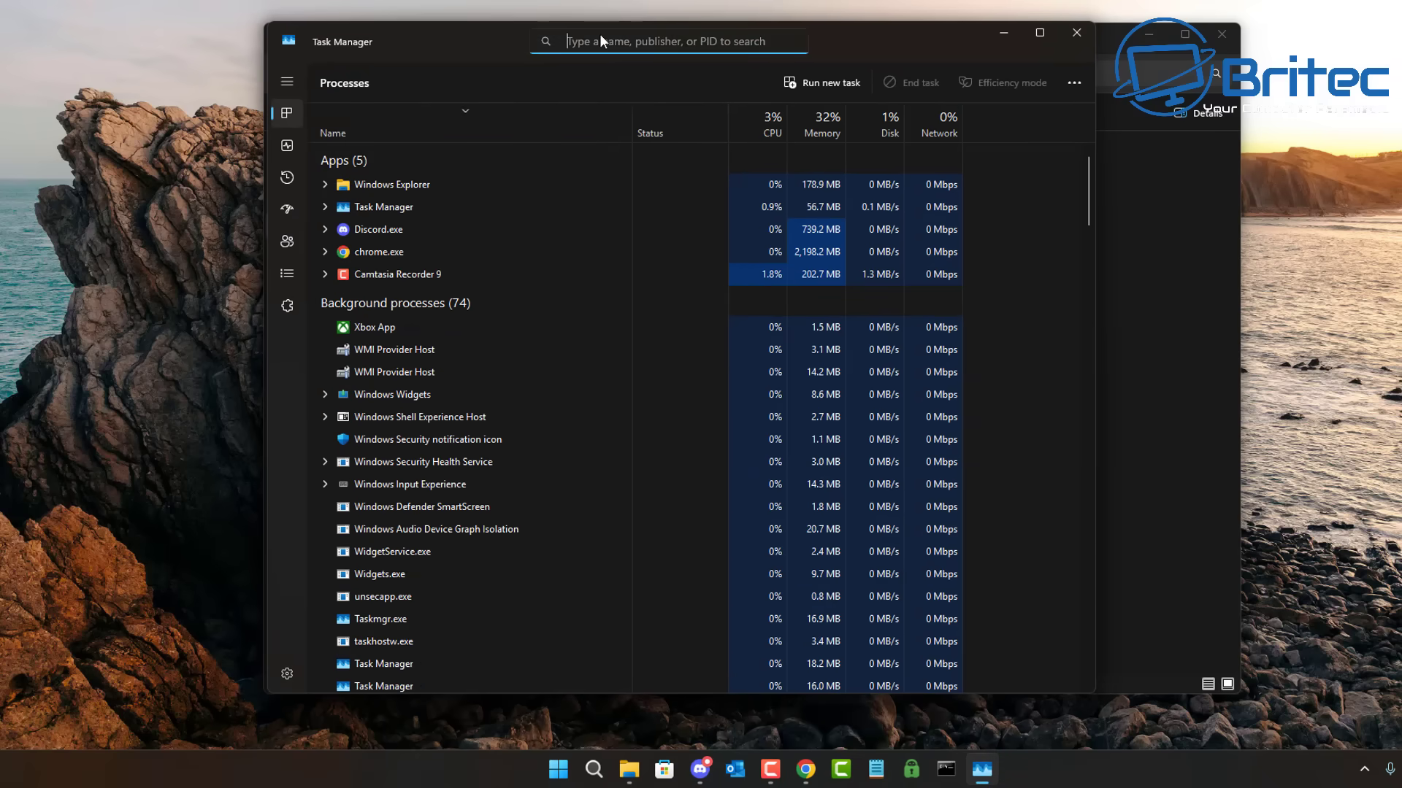
{"action": "type", "text": "task"}
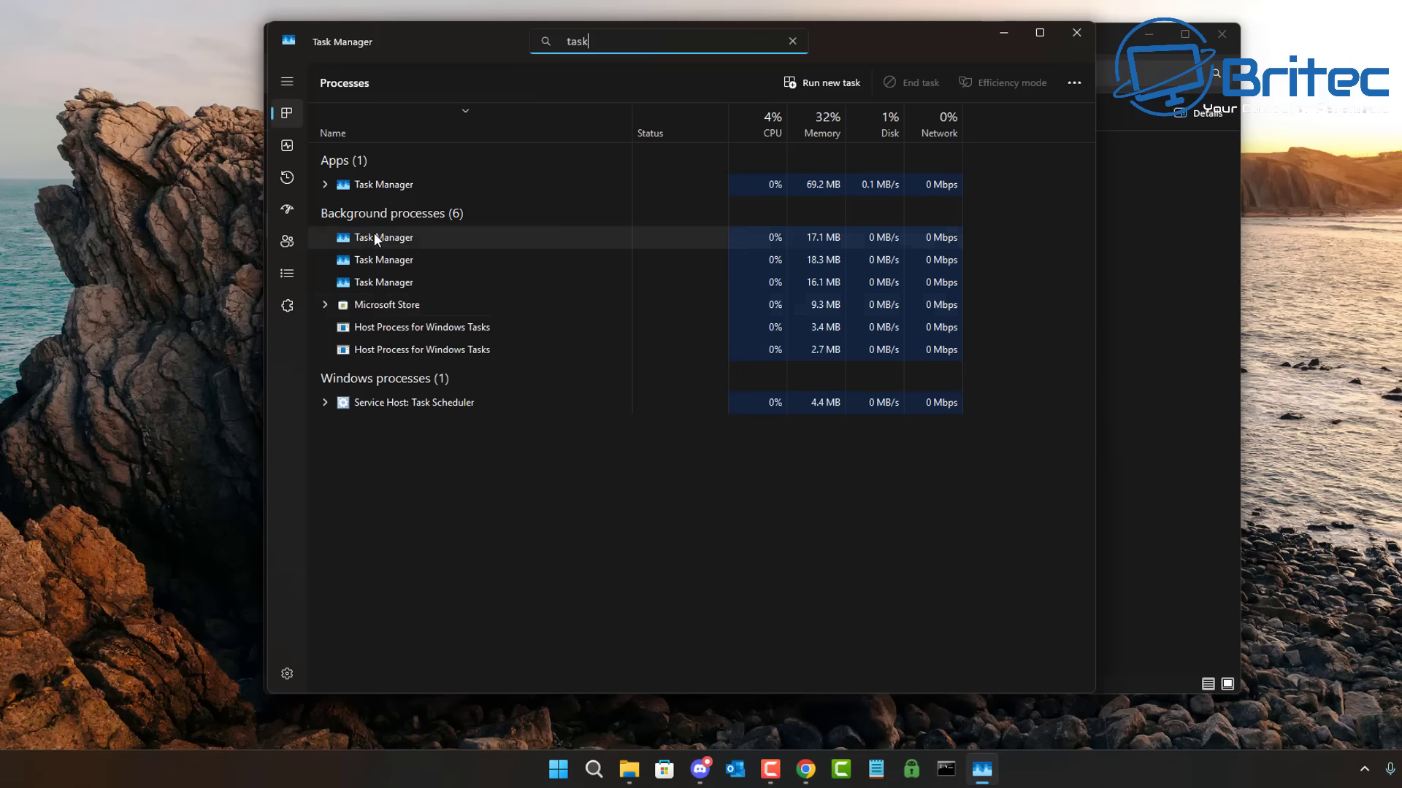
Run the pinned Task Manager Clean normally and reopen Task Manager to check
{"action": "left_click", "coordinate": [1010, 32]}
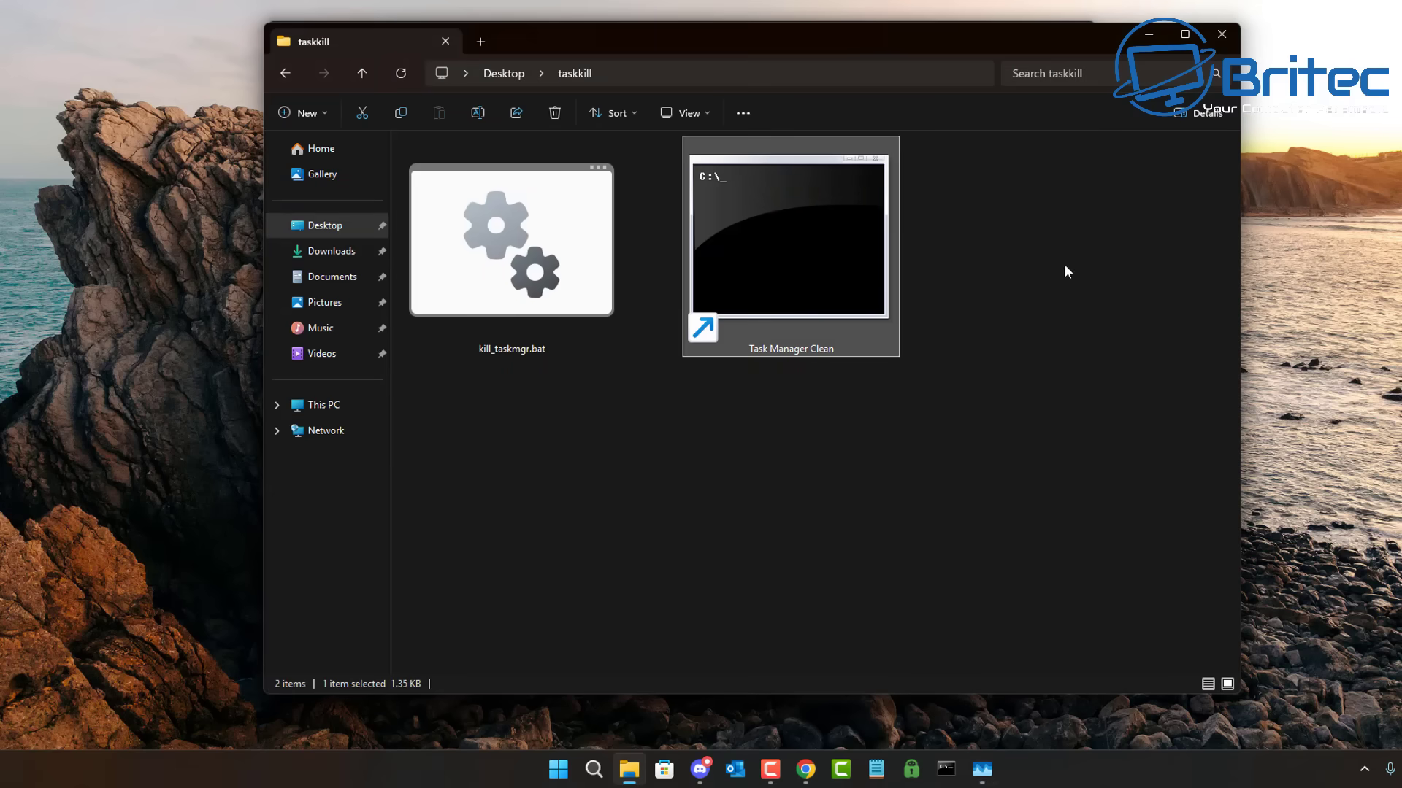
{"action": "left_click", "coordinate": [946, 771]}
{"action": "right_click", "coordinate": [483, 771]}
{"action": "left_click", "coordinate": [543, 713]}
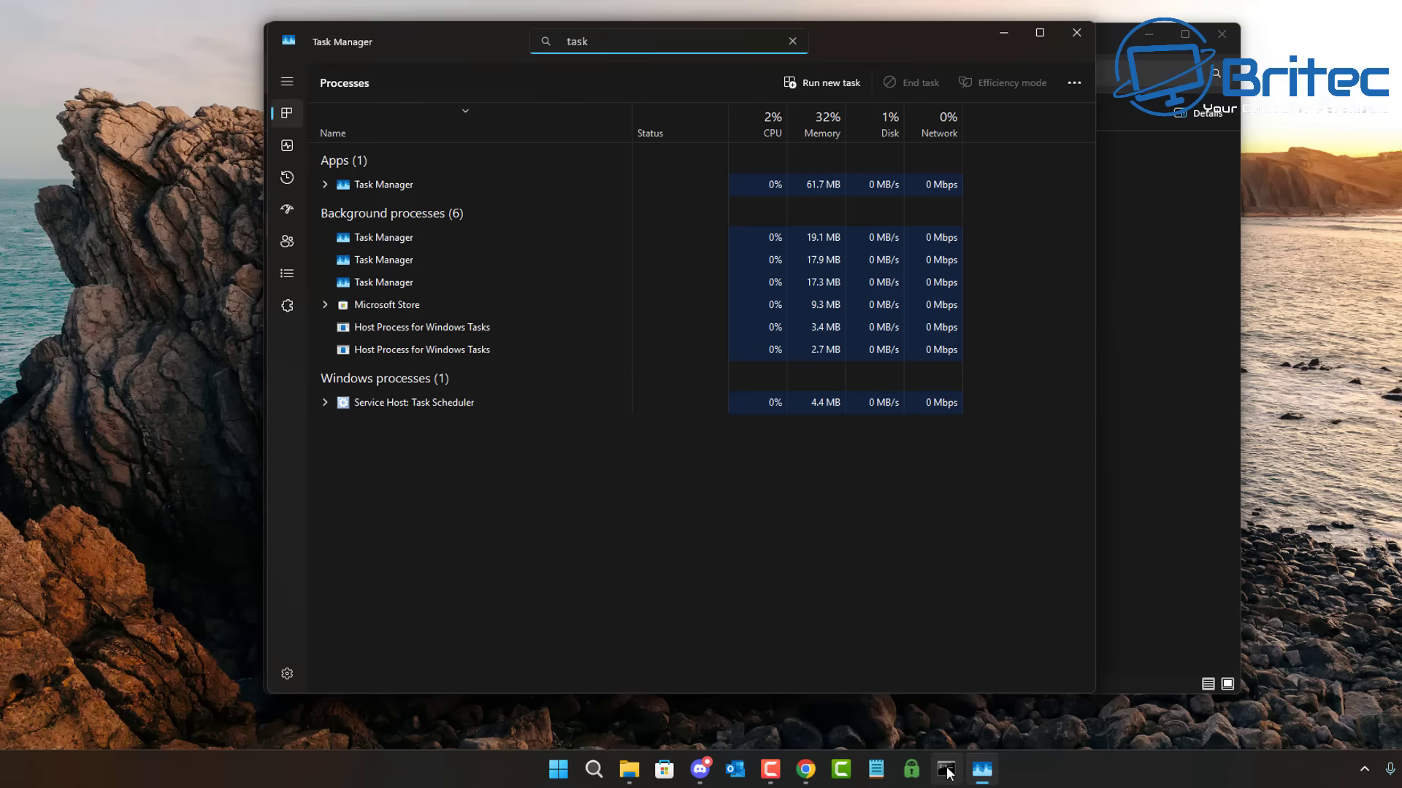
Run the pinned Task Manager Clean shortcut as administrator
{"action": "right_click", "coordinate": [947, 771]}
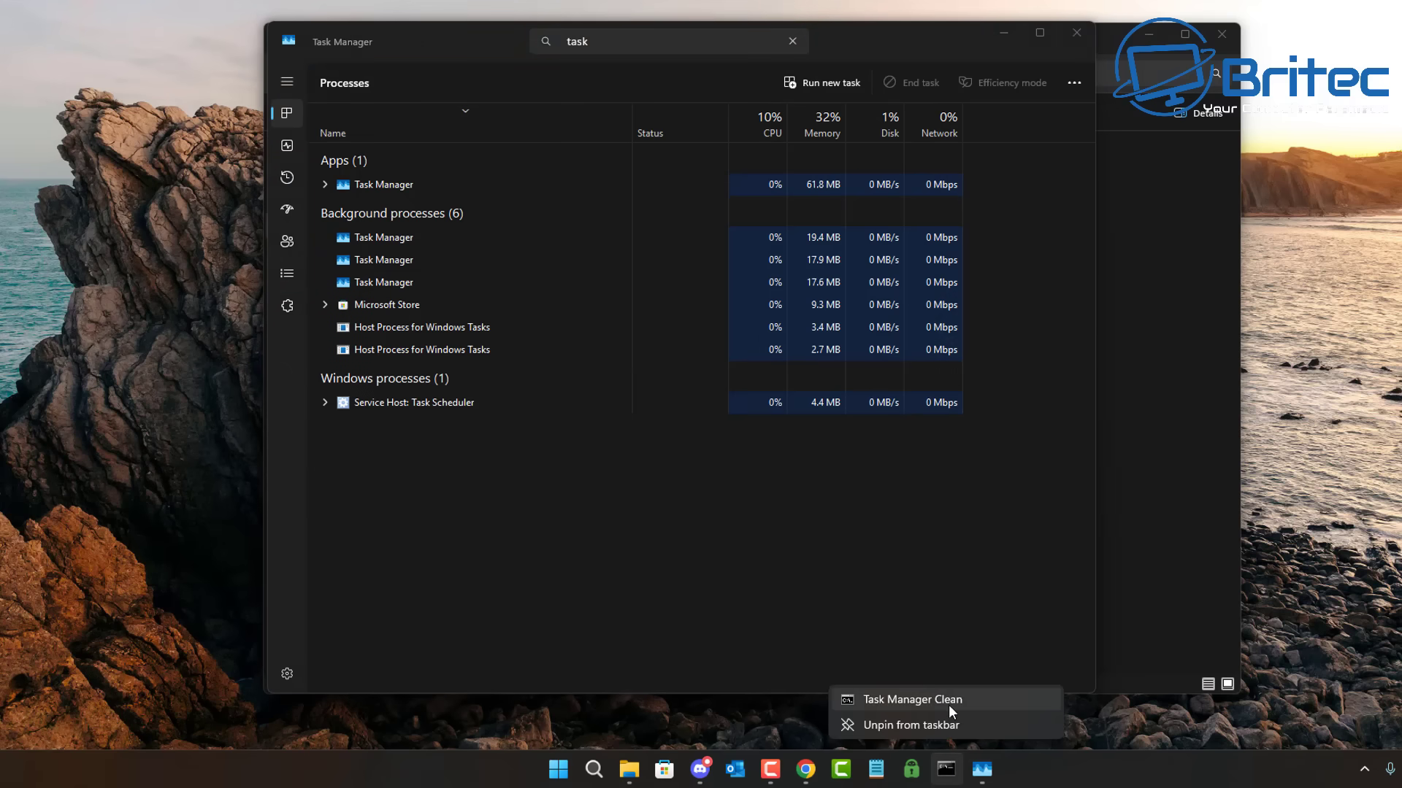
{"action": "right_click", "coordinate": [948, 702]}
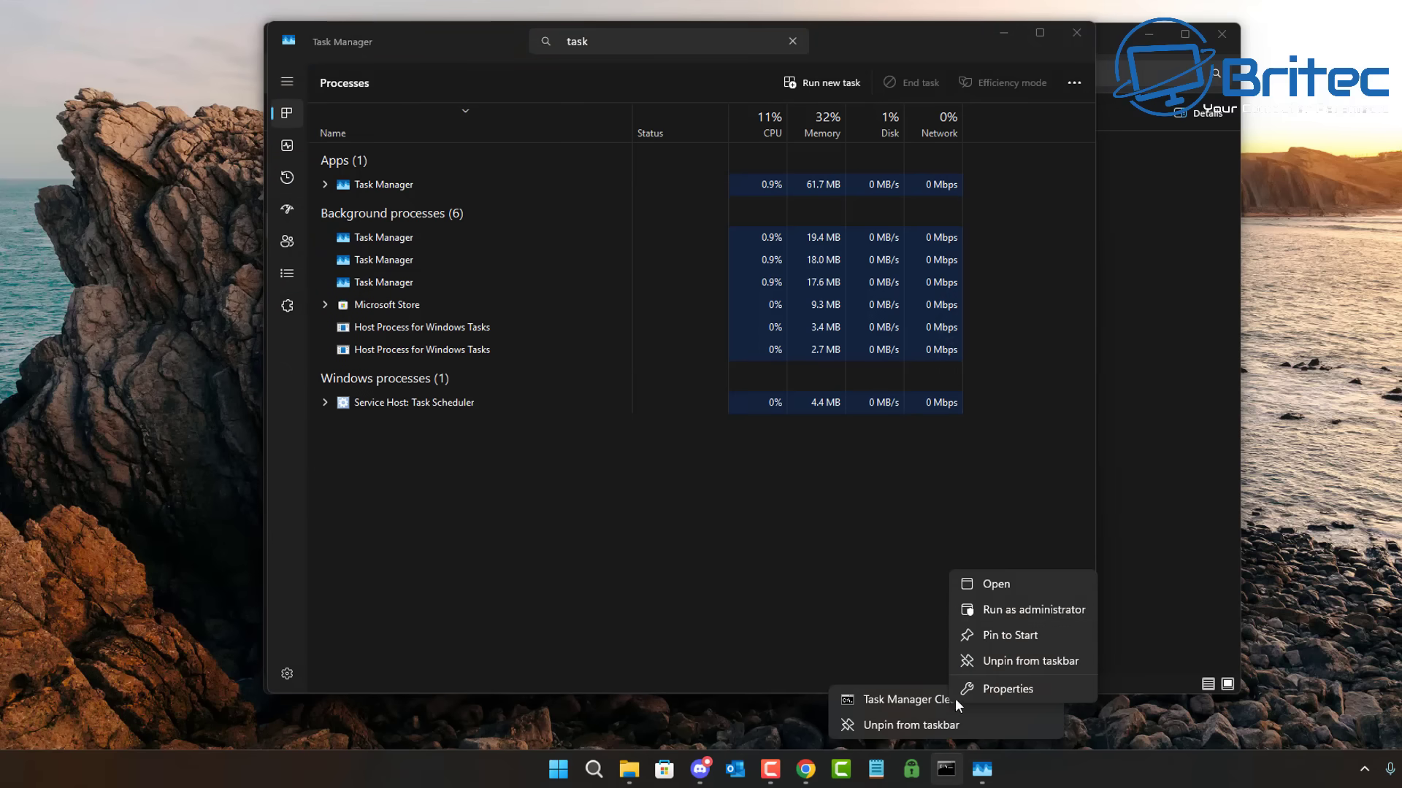
{"action": "left_click", "coordinate": [1018, 608]}
Reopen Task Manager, confirm no duplicates under 'task', and close it
{"action": "right_click", "coordinate": [537, 780]}
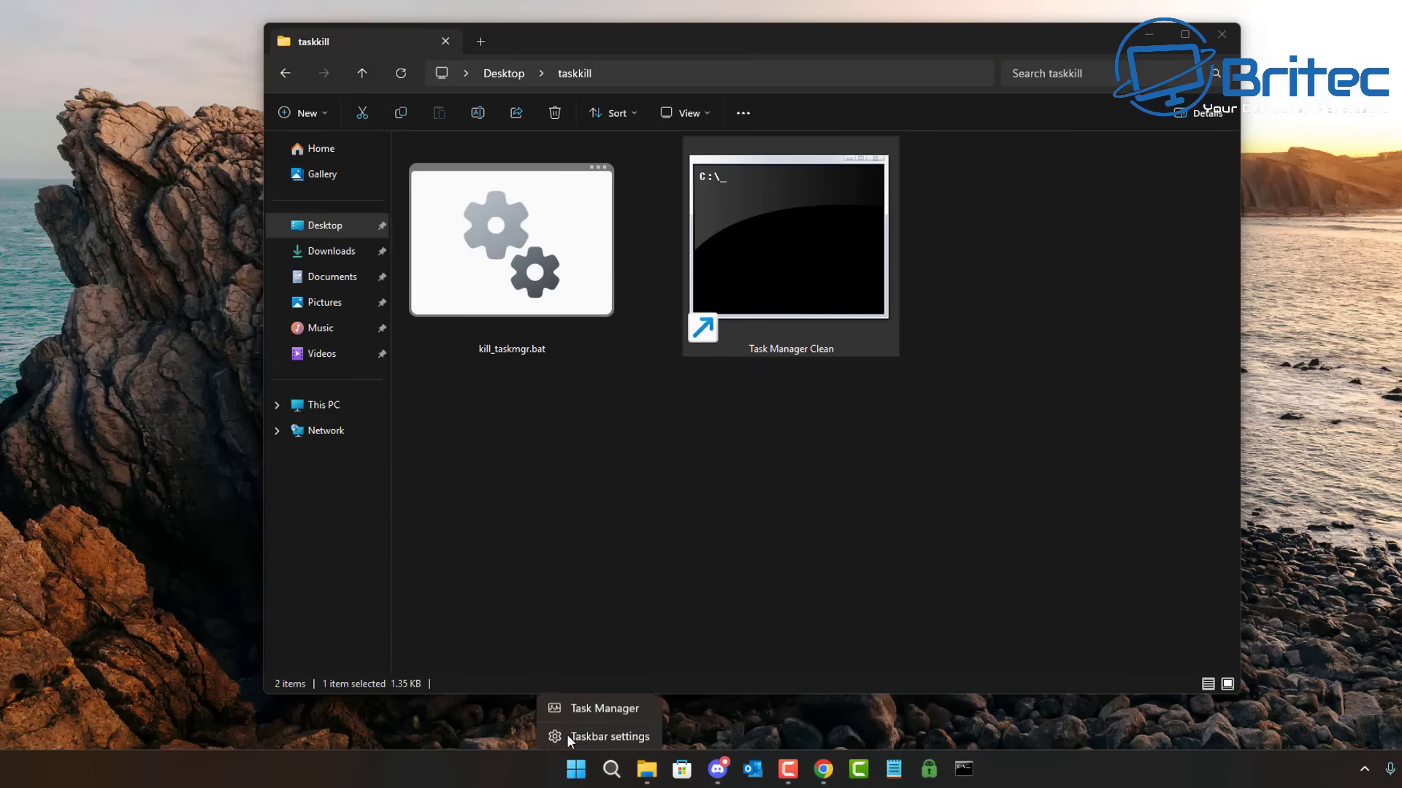
{"action": "left_click", "coordinate": [586, 710]}
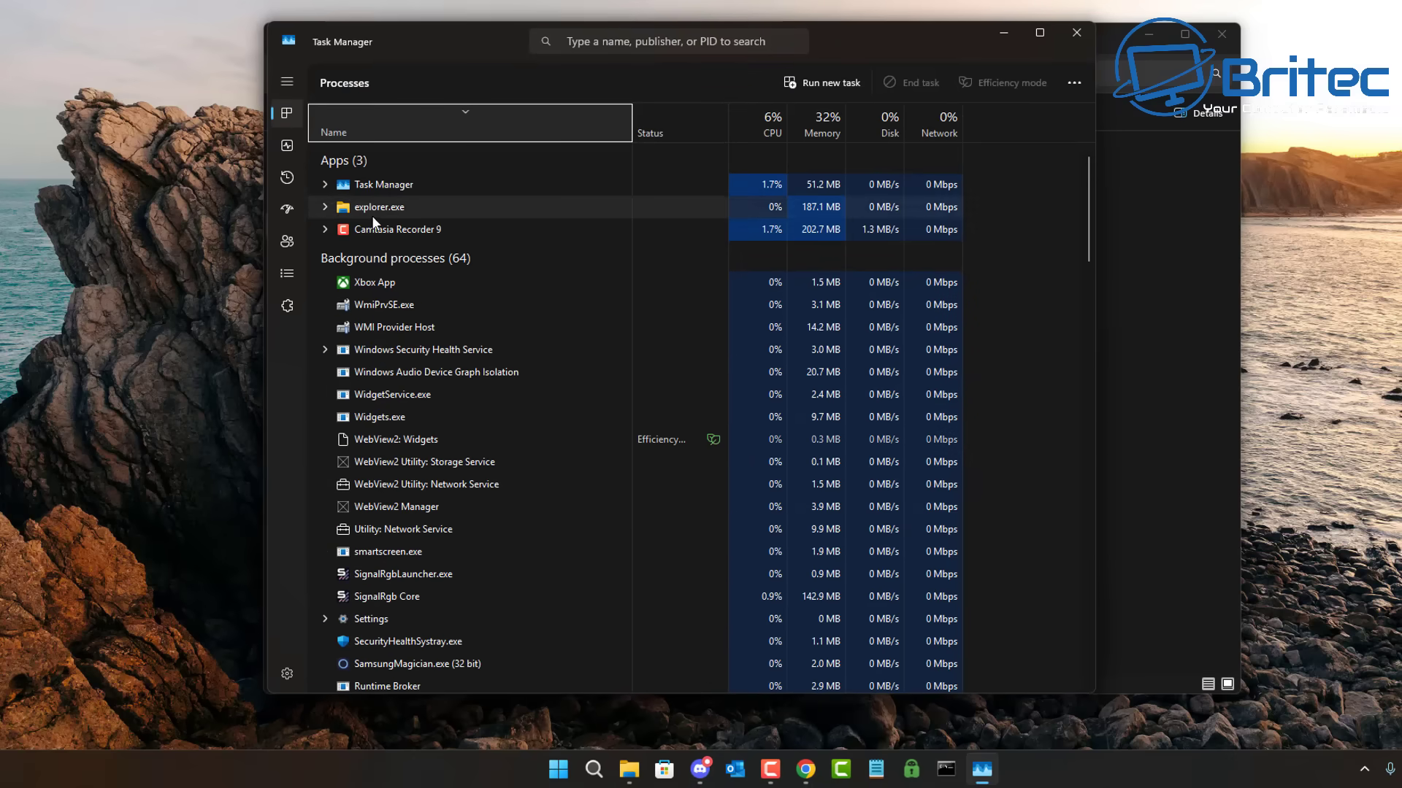
{"action": "left_click", "coordinate": [613, 42]}
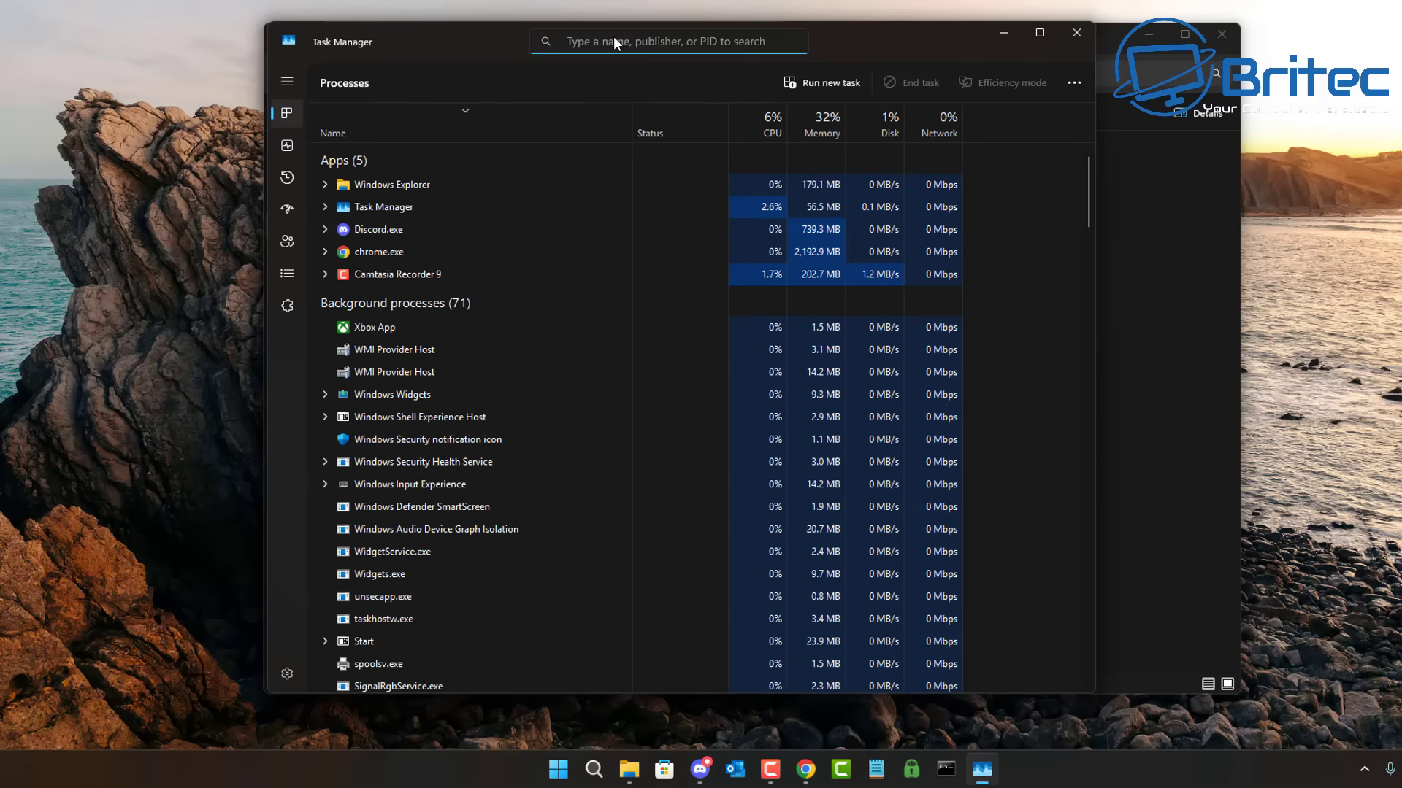
{"action": "type", "text": "task"}
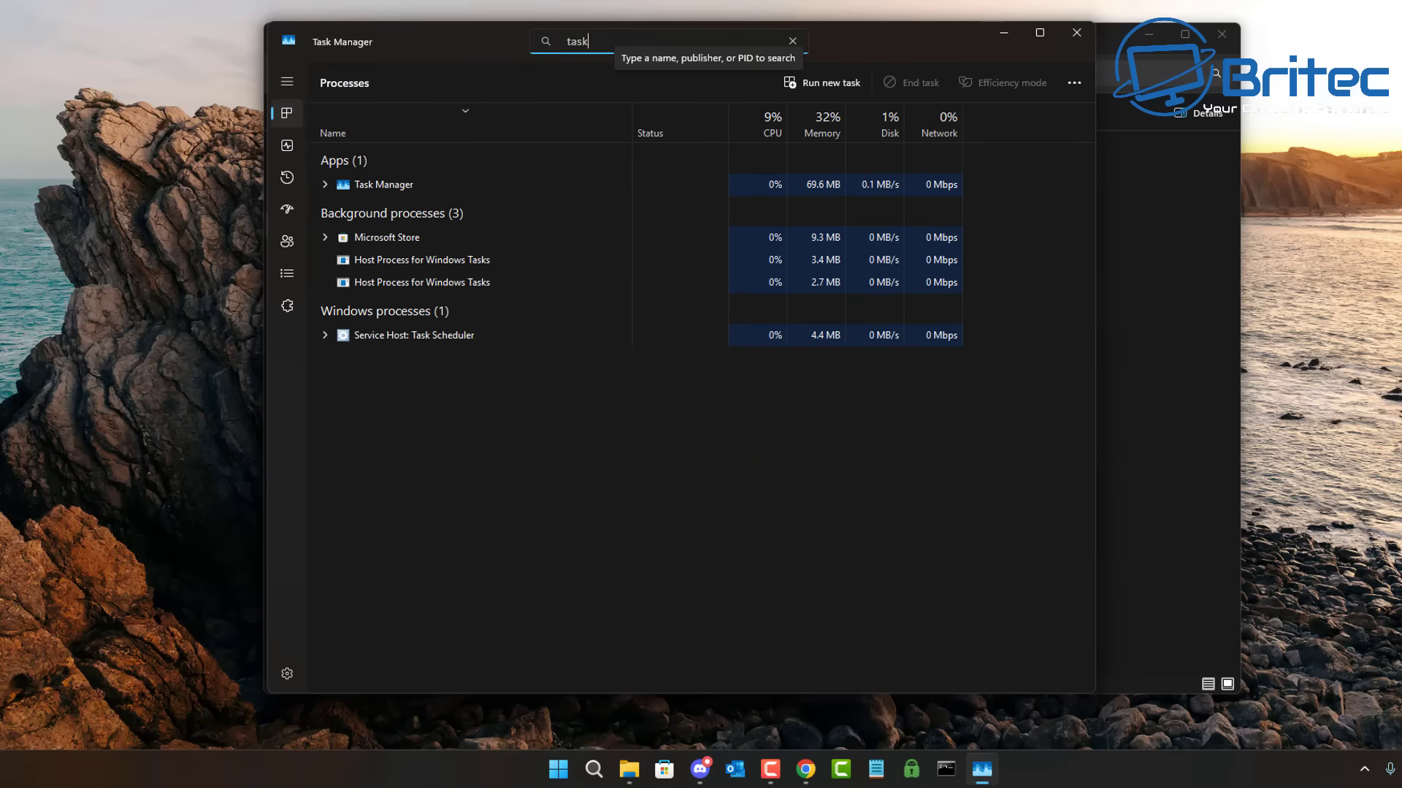
{"action": "left_click", "coordinate": [1077, 33]}
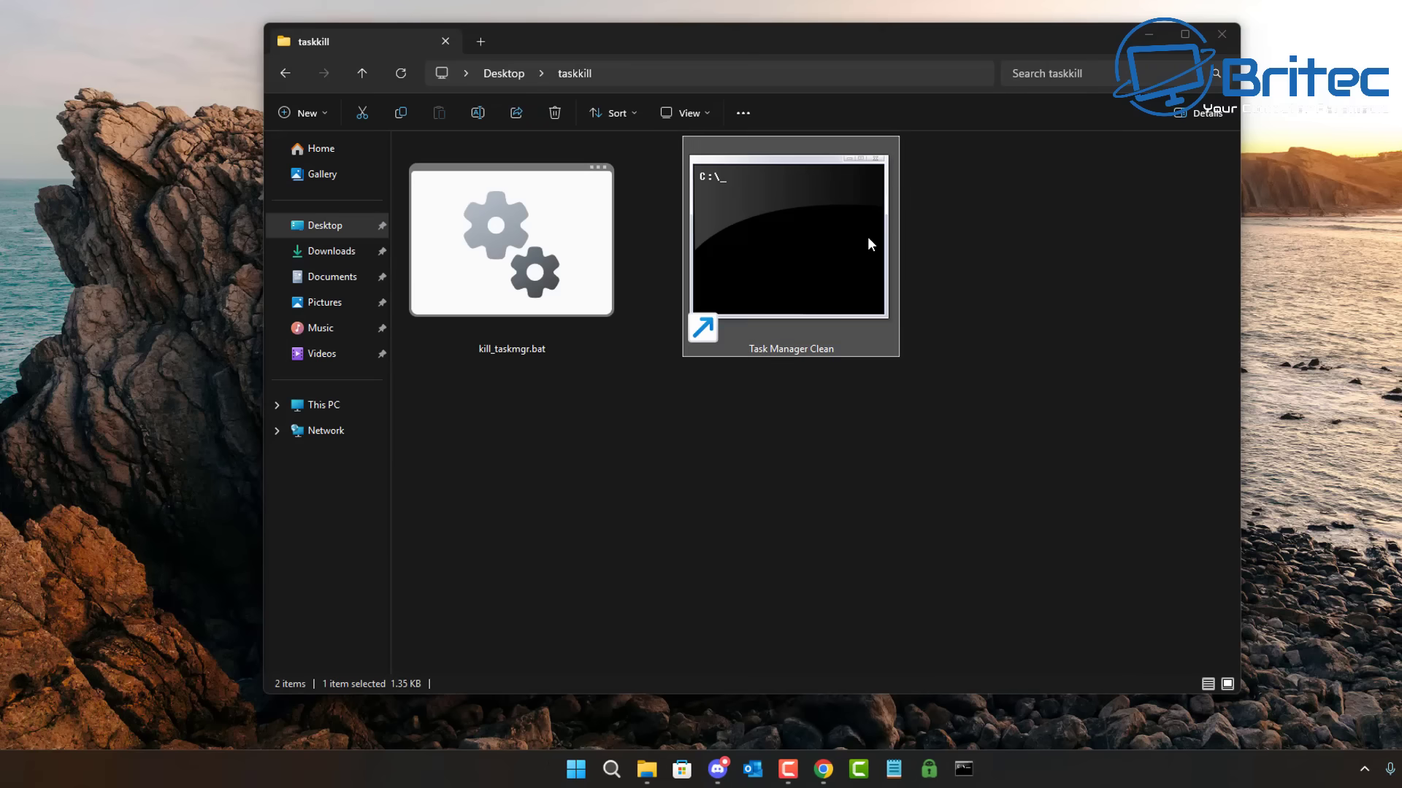
Close the taskkill folder, confirm End Task is On under System > Advanced, then close Settings
{"action": "left_click", "coordinate": [1232, 40]}
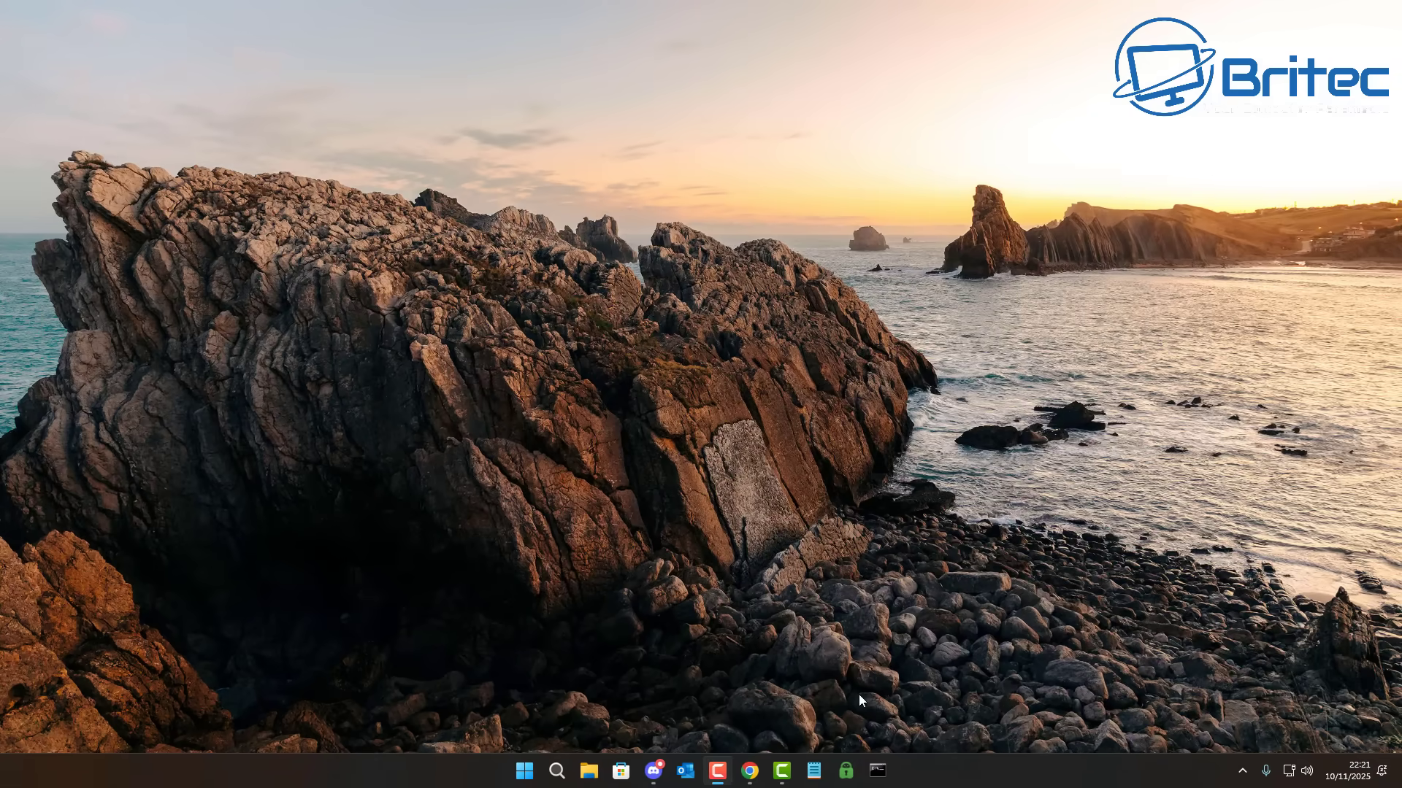
{"action": "left_click", "coordinate": [524, 771]}
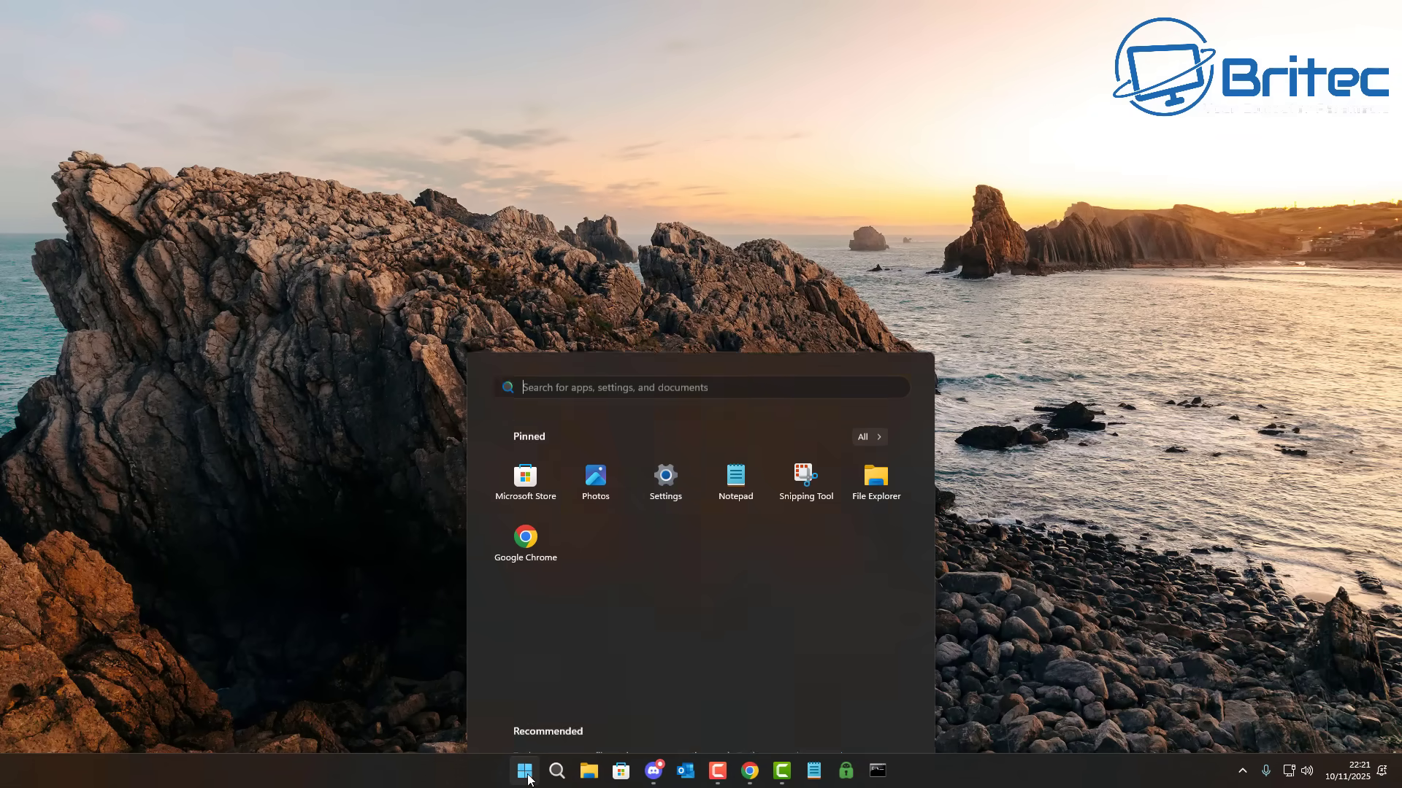
{"action": "left_click", "coordinate": [673, 346]}
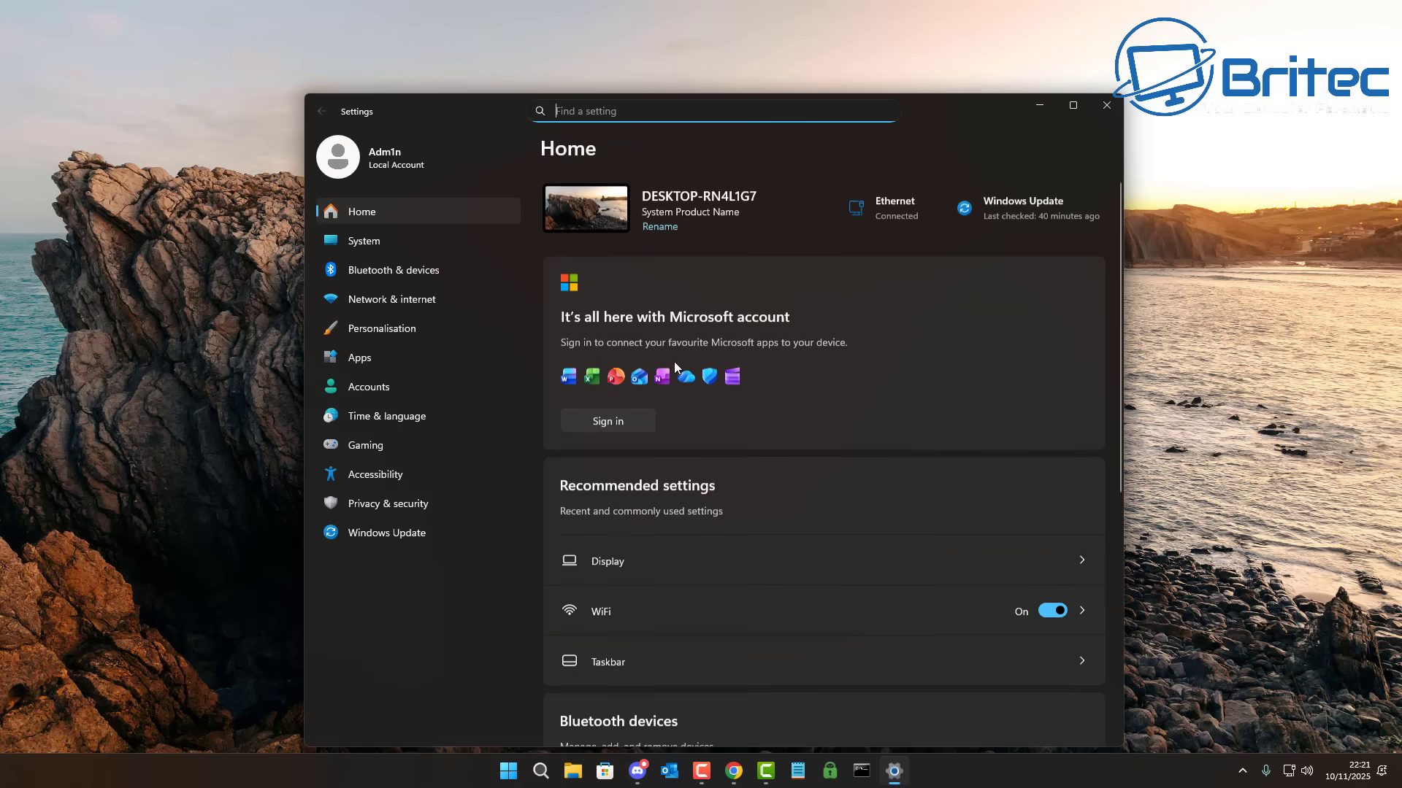
{"action": "left_click", "coordinate": [373, 242]}
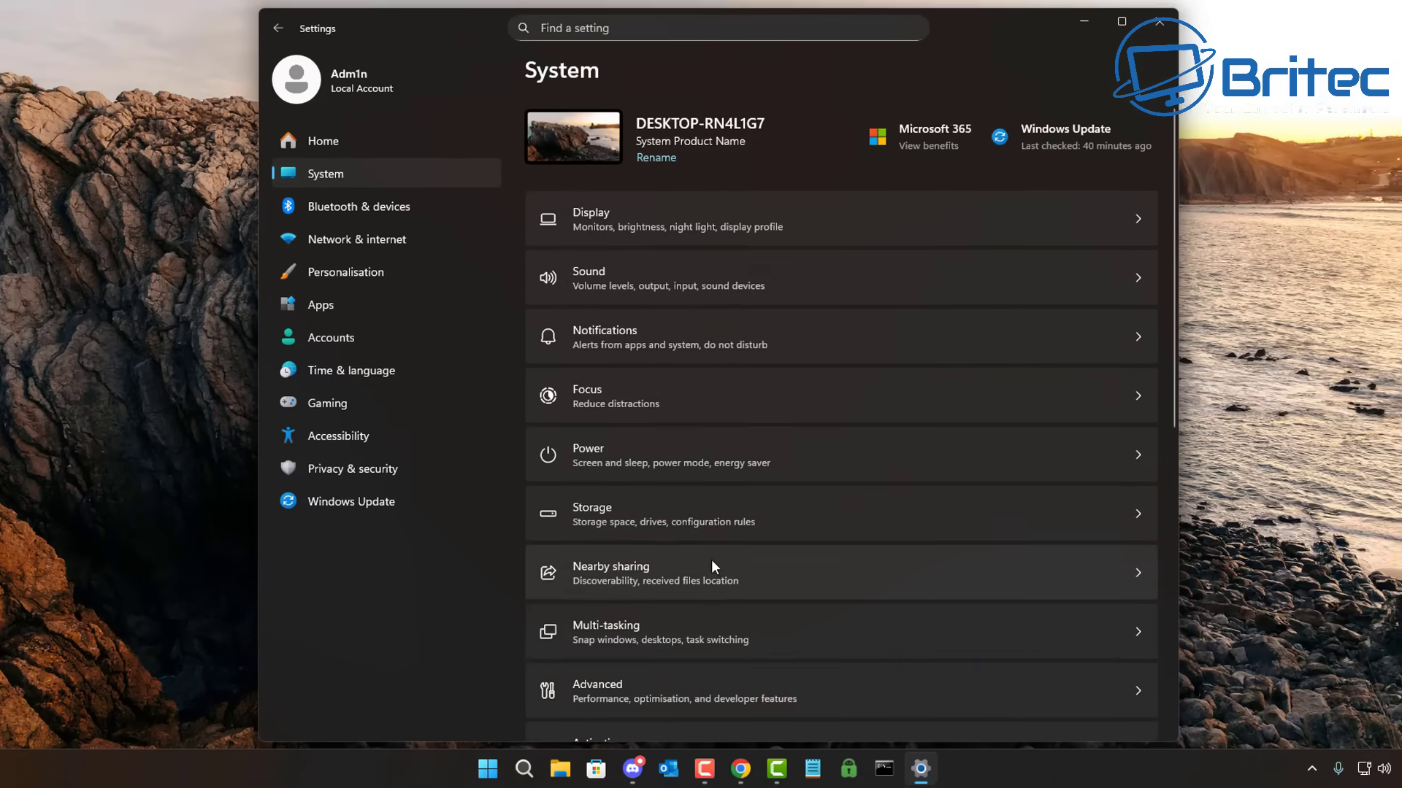
{"action": "scroll", "coordinate": [692, 659], "scroll_direction": "down", "scroll_amount": 2}
{"action": "left_click", "coordinate": [694, 616]}
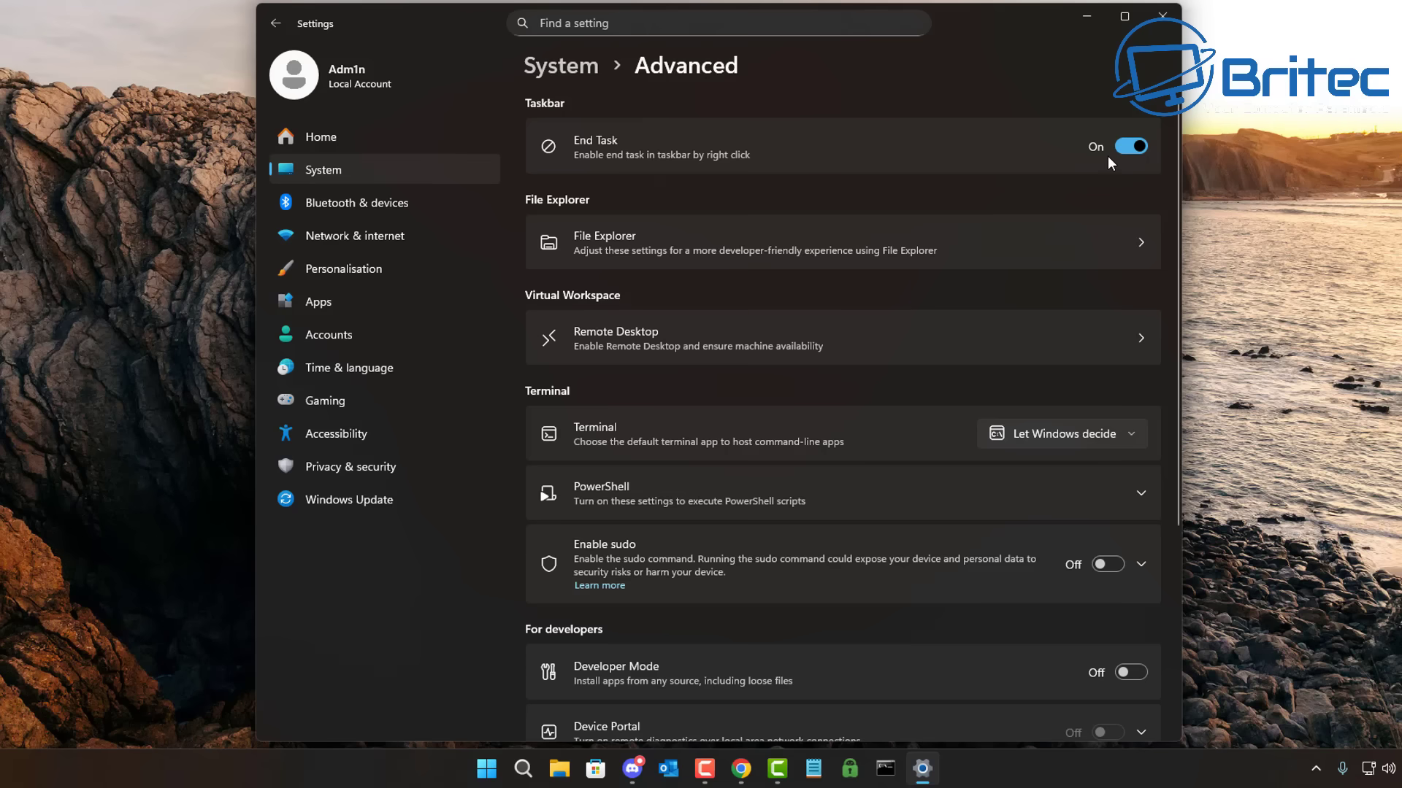
{"action": "left_click", "coordinate": [1161, 20]}
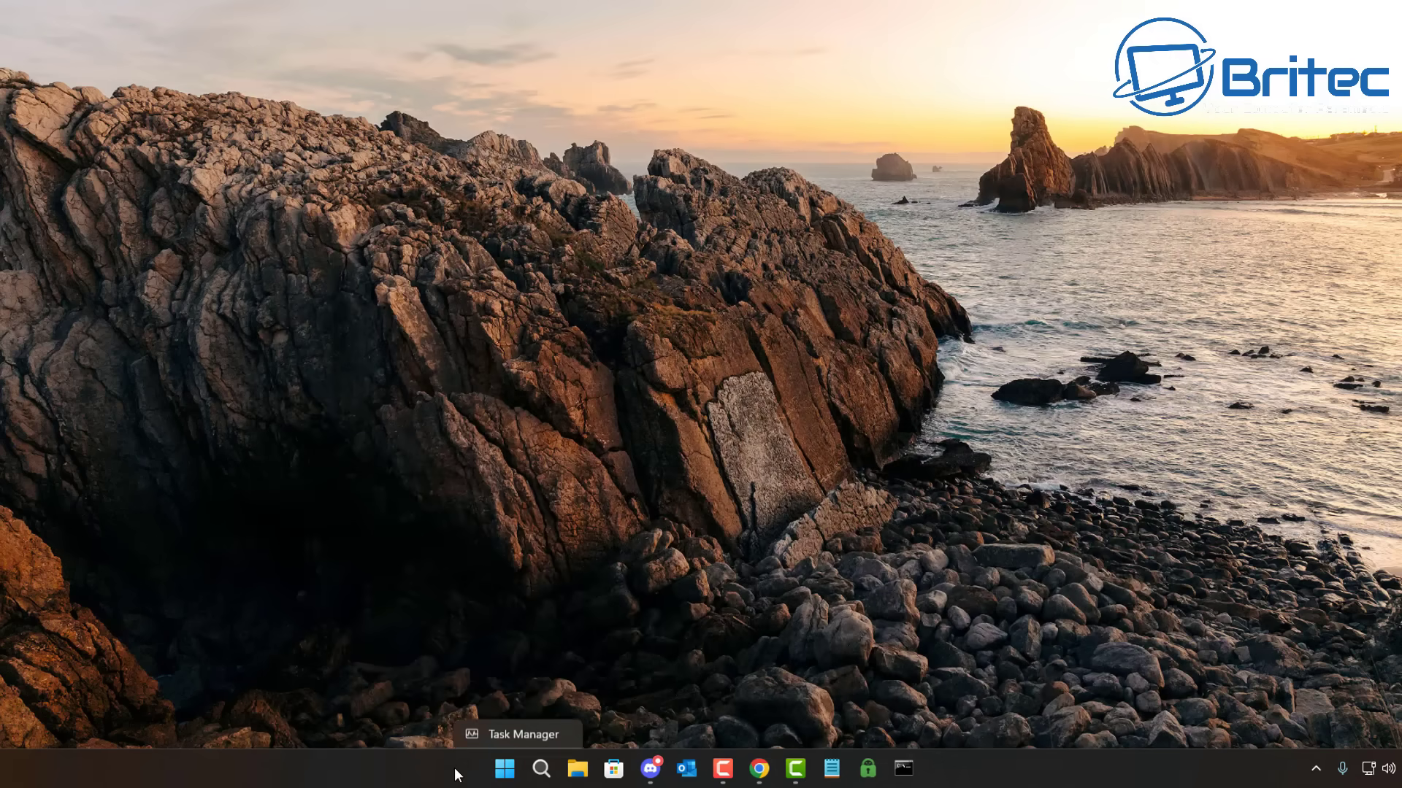
Reopen Task Manager, then force-close it with End task from its taskbar icon
{"action": "left_click", "coordinate": [504, 707]}
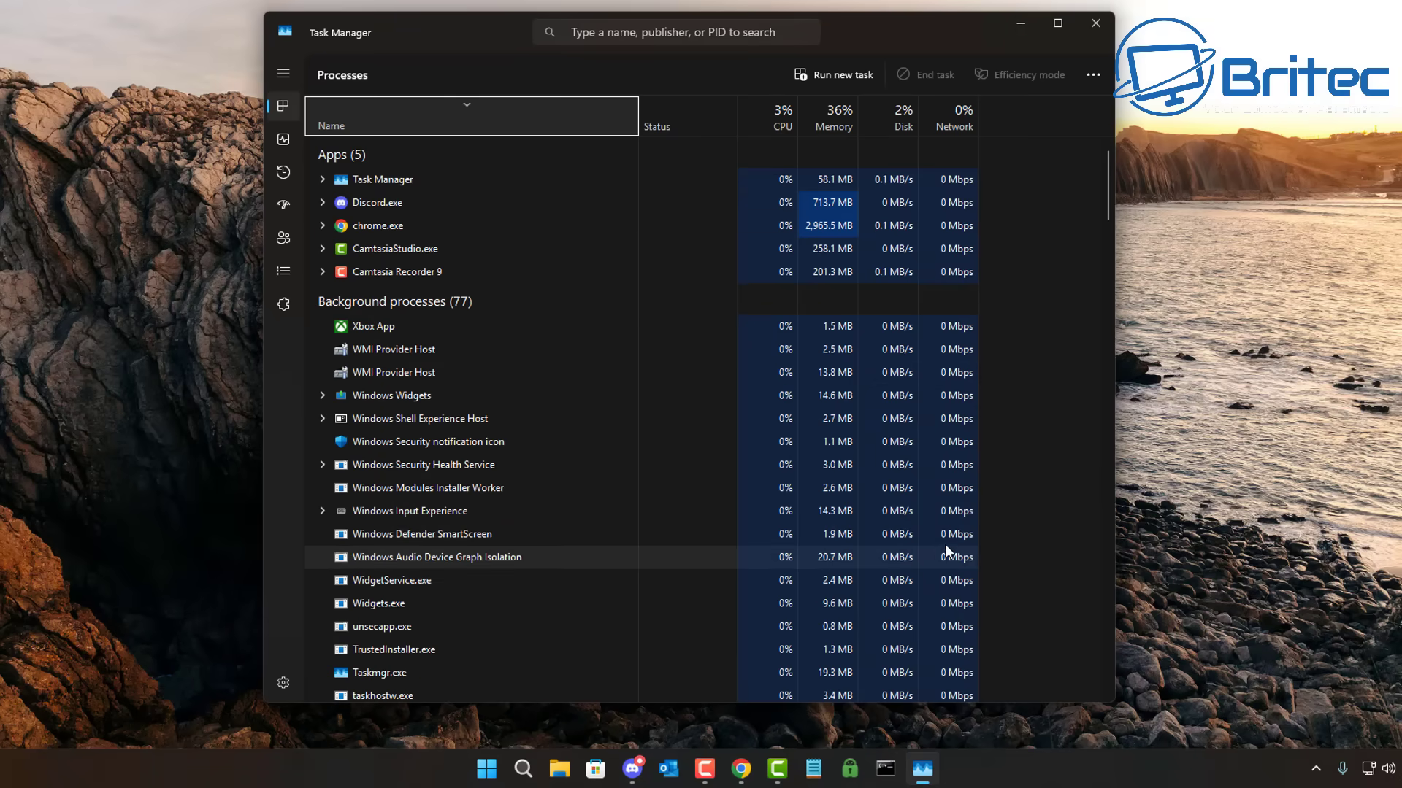
{"action": "right_click", "coordinate": [923, 770]}
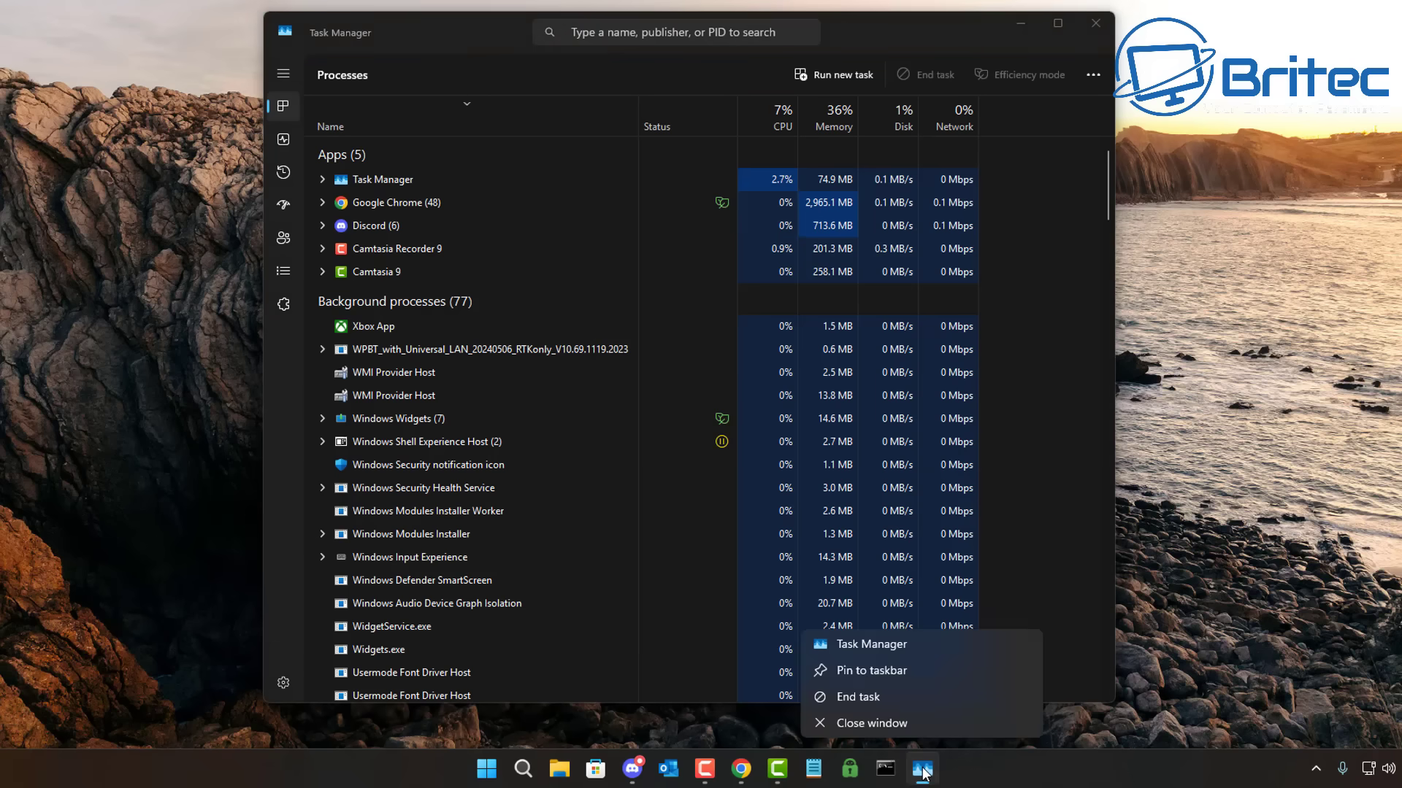
{"action": "left_click", "coordinate": [855, 695]}
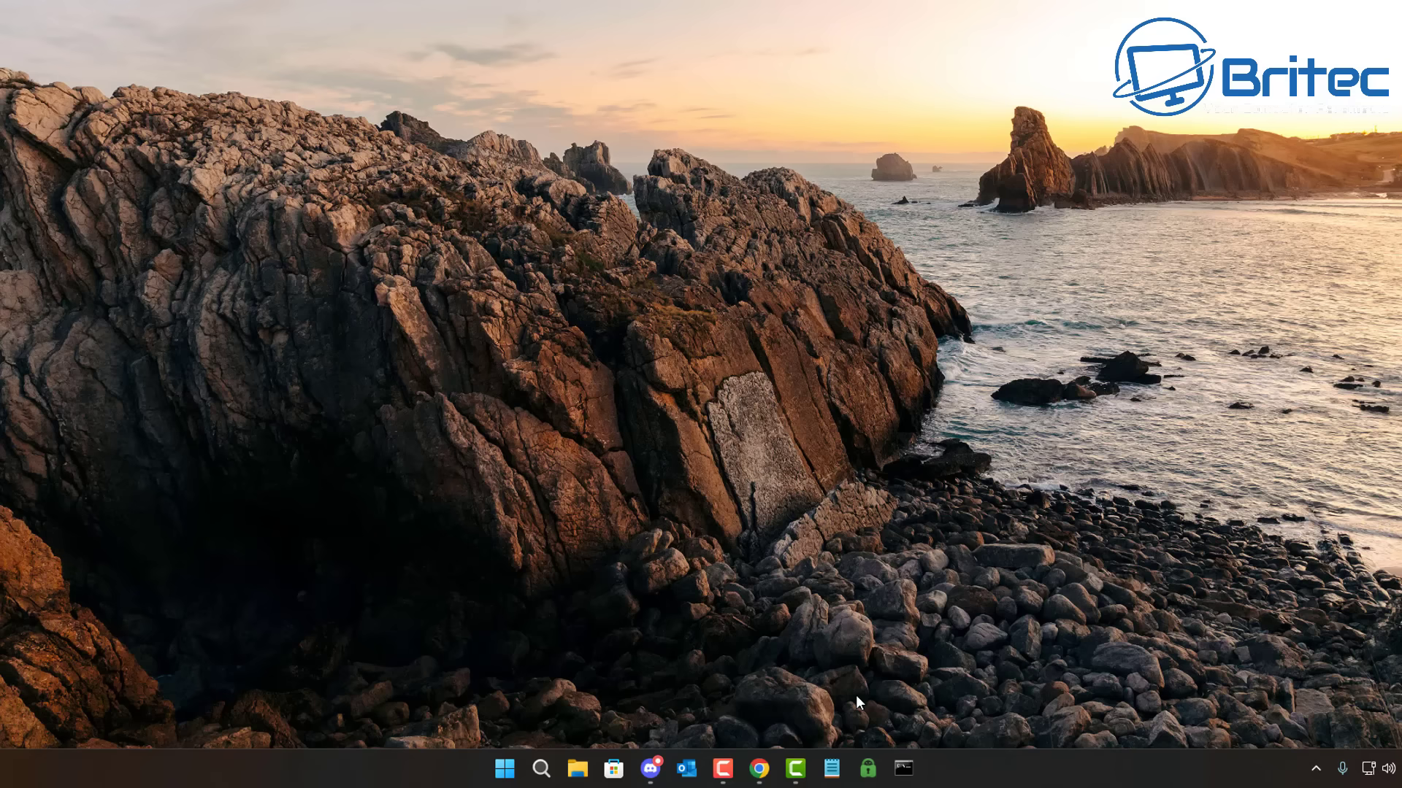
Review Windows Update history and the three uninstallable updates, including KB5067036, then close Settings
{"action": "left_click", "coordinate": [504, 768]}
{"action": "left_click", "coordinate": [660, 278]}
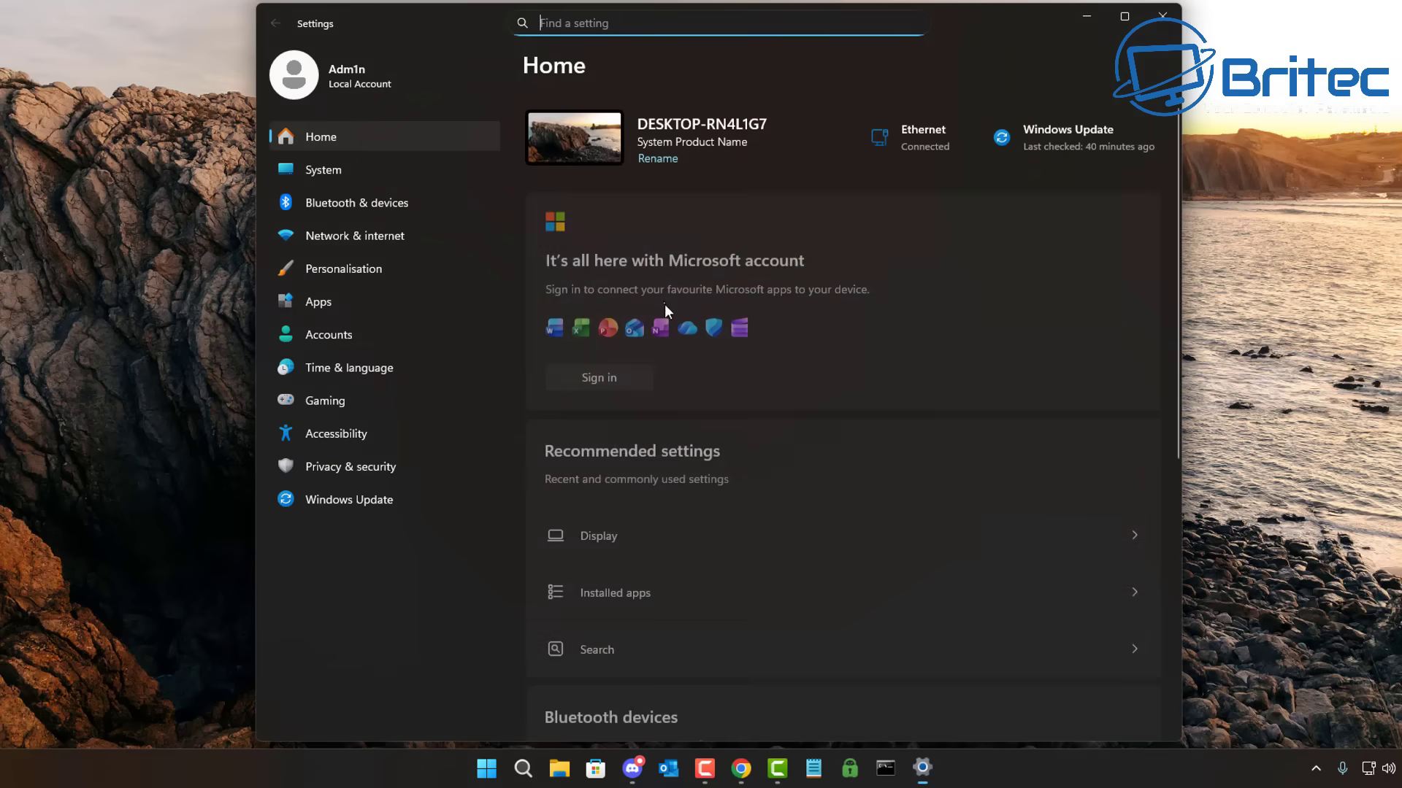
{"action": "left_click", "coordinate": [349, 503]}
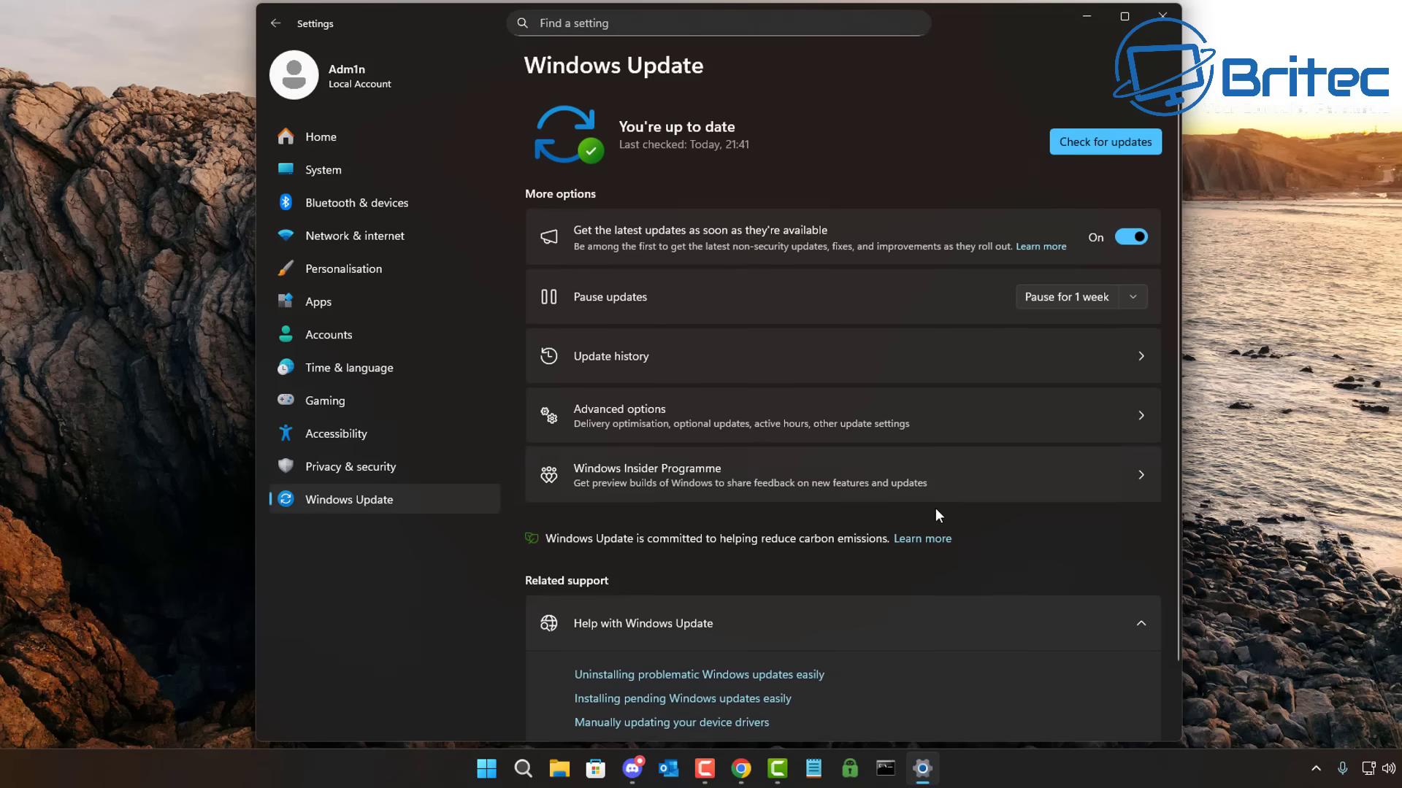
{"action": "left_click", "coordinate": [747, 360]}
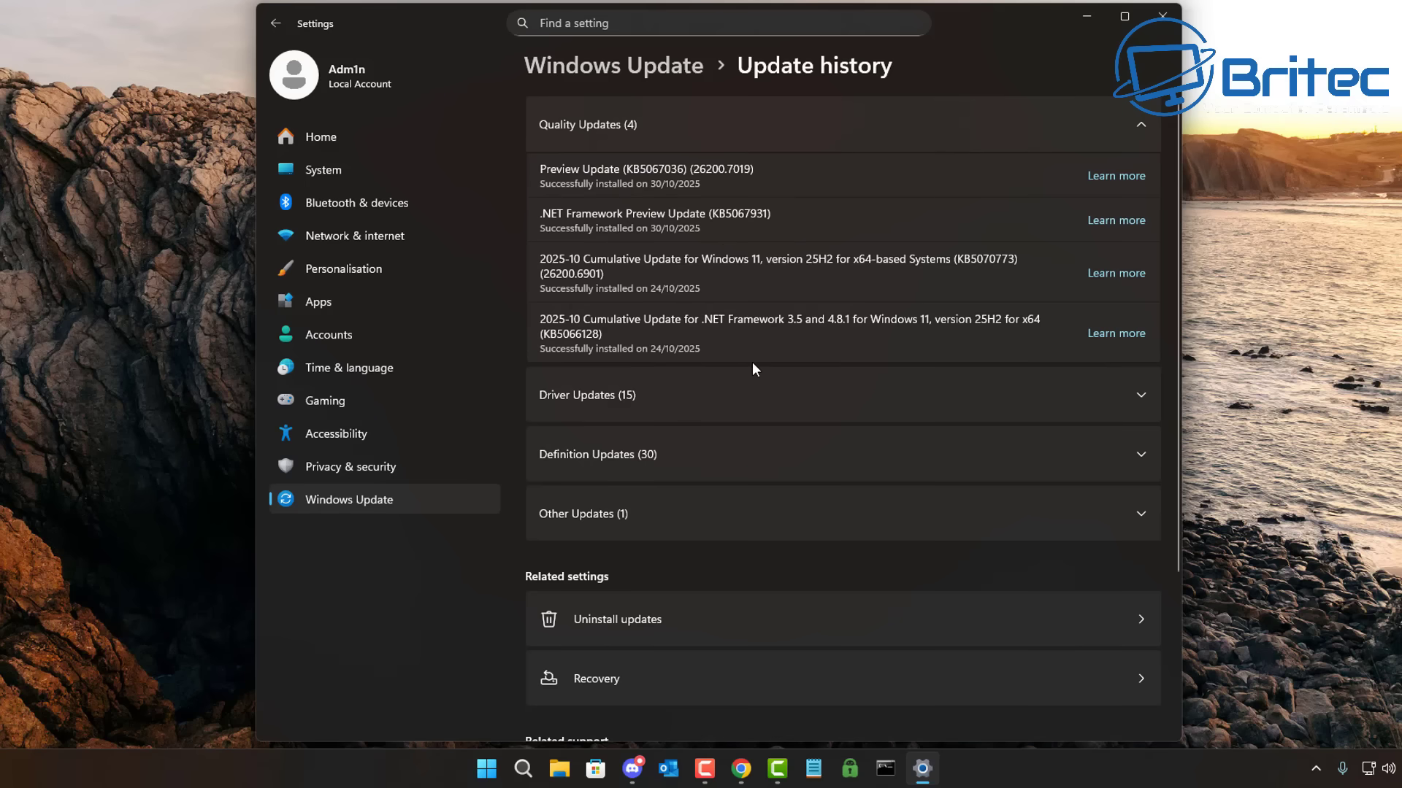
{"action": "left_click", "coordinate": [631, 621]}
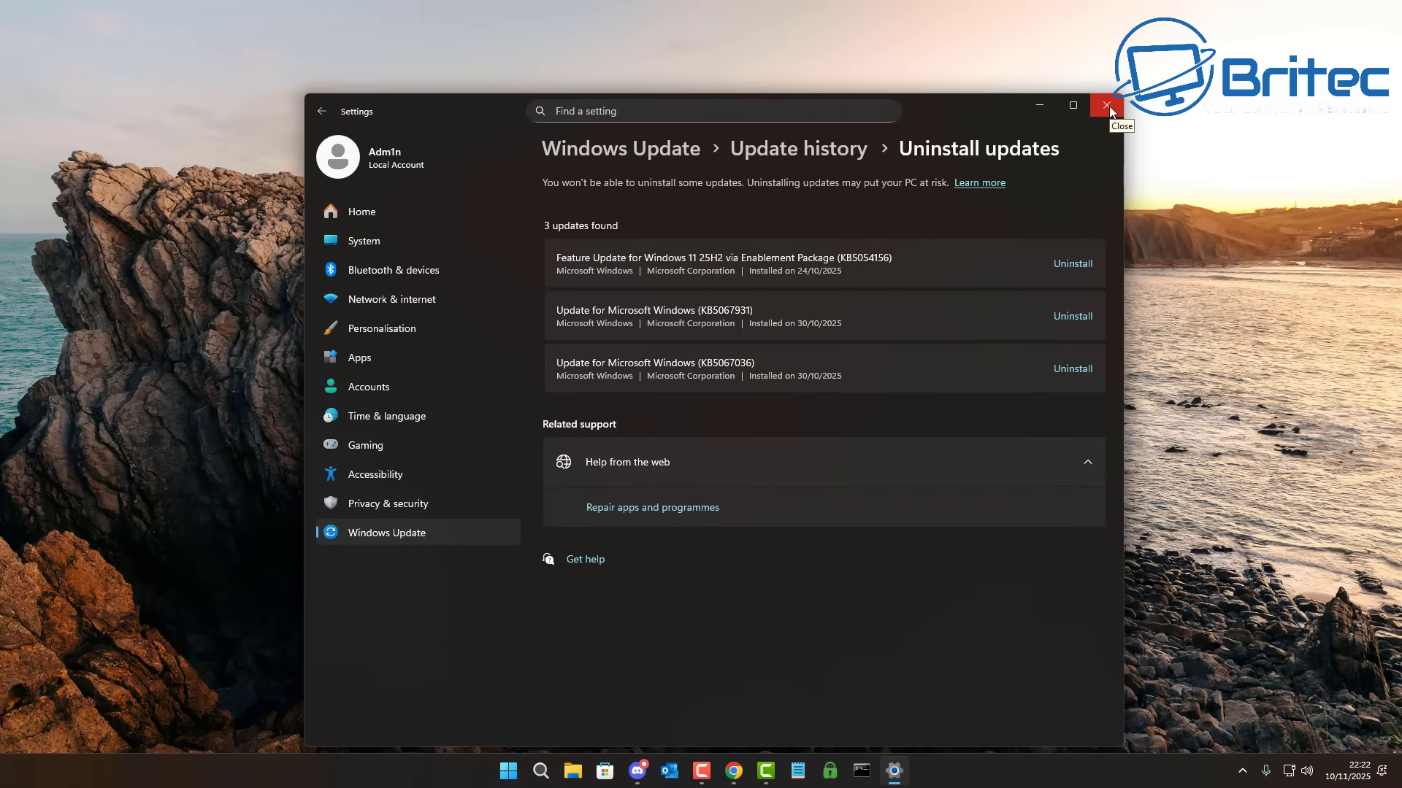
{"action": "left_click", "coordinate": [1107, 106]}
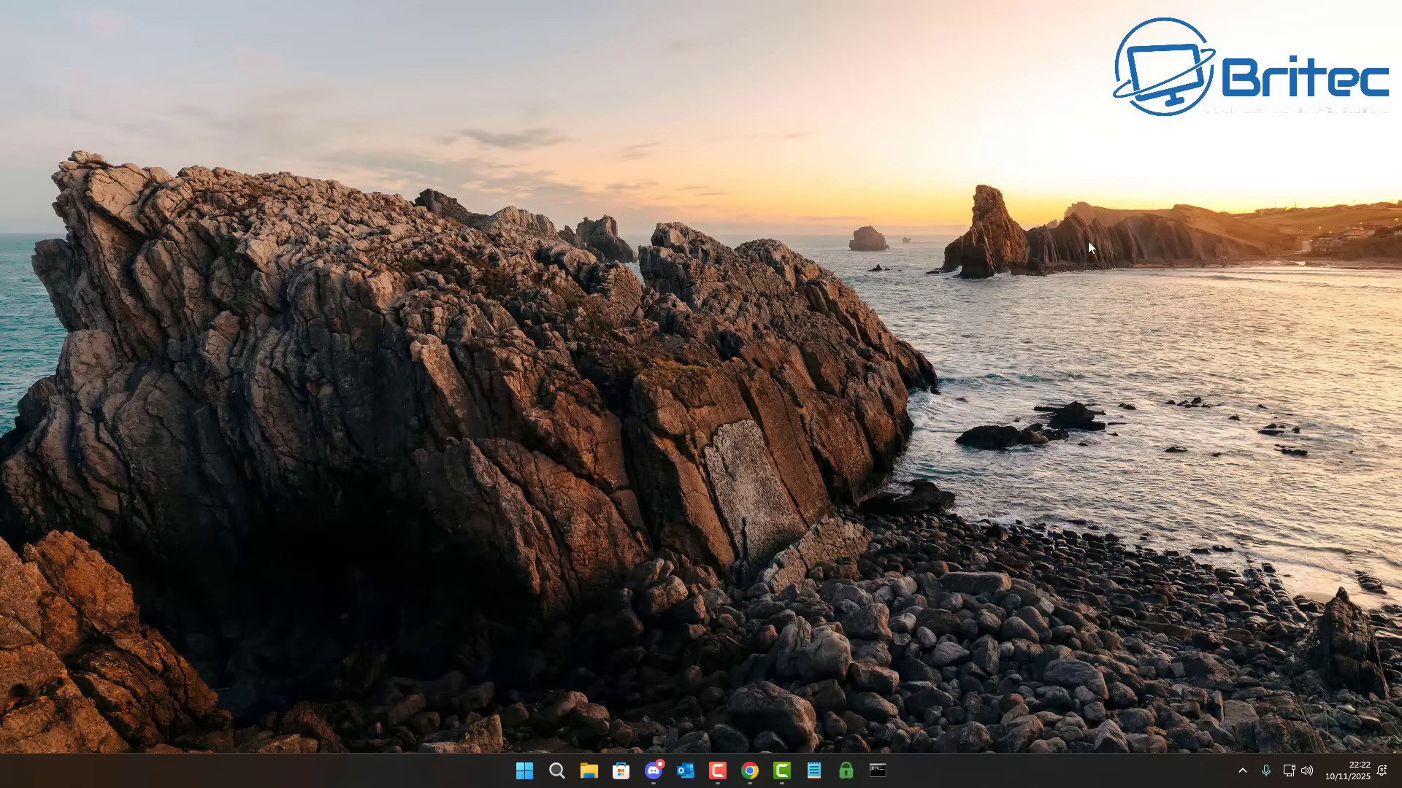